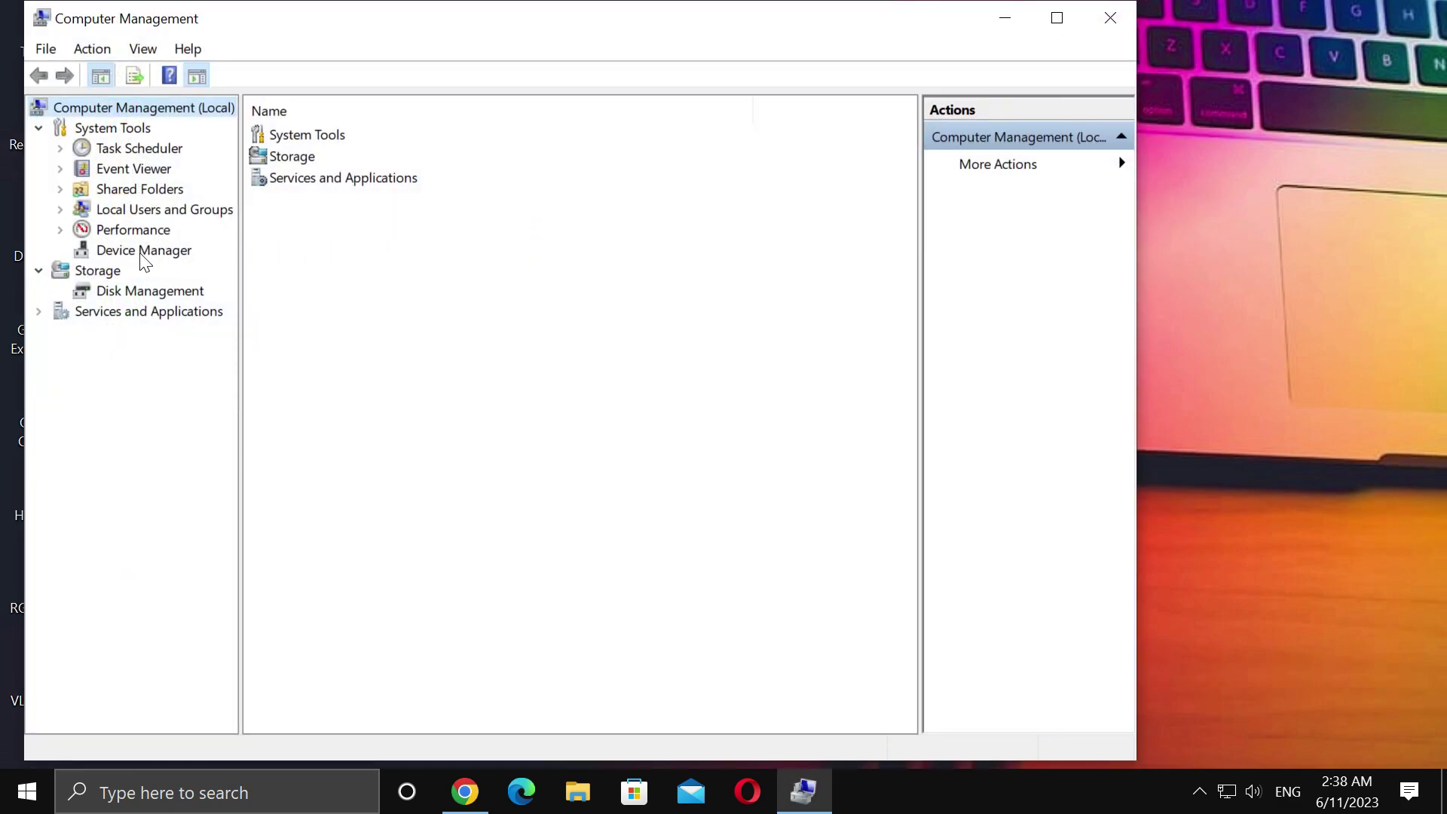
- Search automatically for an updated NVIDIA GeForce GTX 1660 SUPER driver through Device Manager, and close Computer Management
left_click(145, 253)
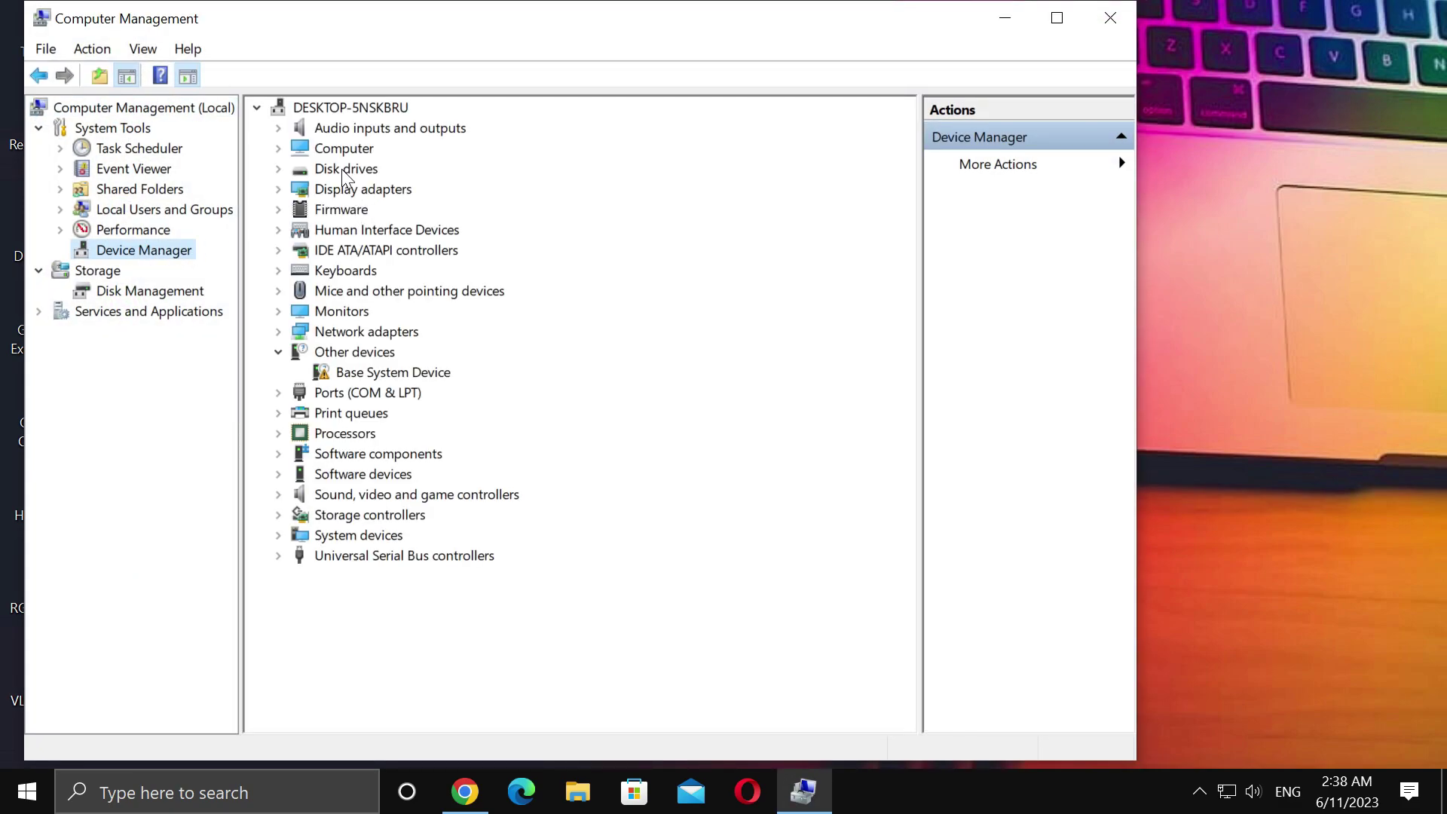
left_click(355, 189)
double_click(360, 188)
left_click(411, 210)
right_click(410, 213)
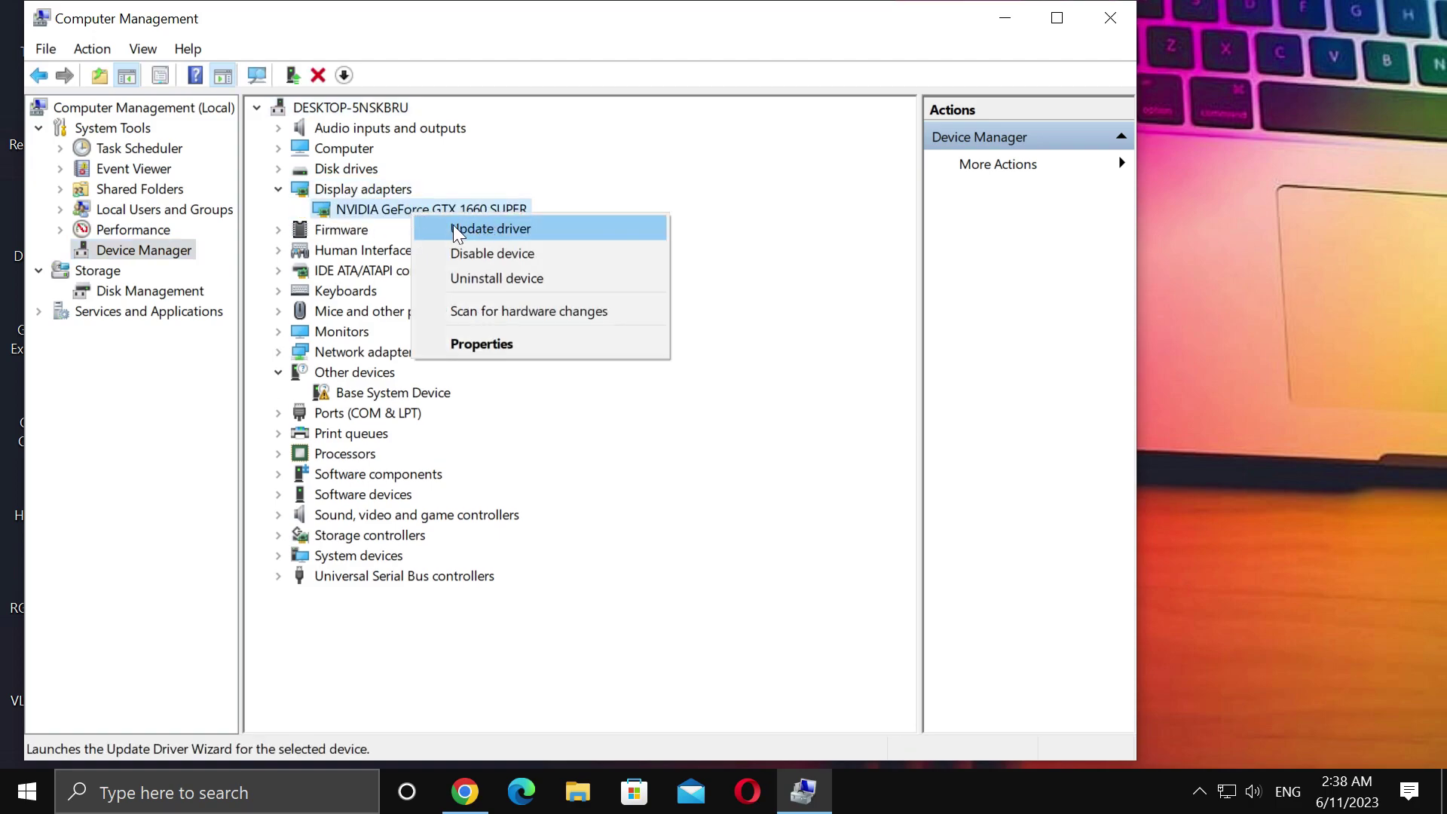
left_click(504, 228)
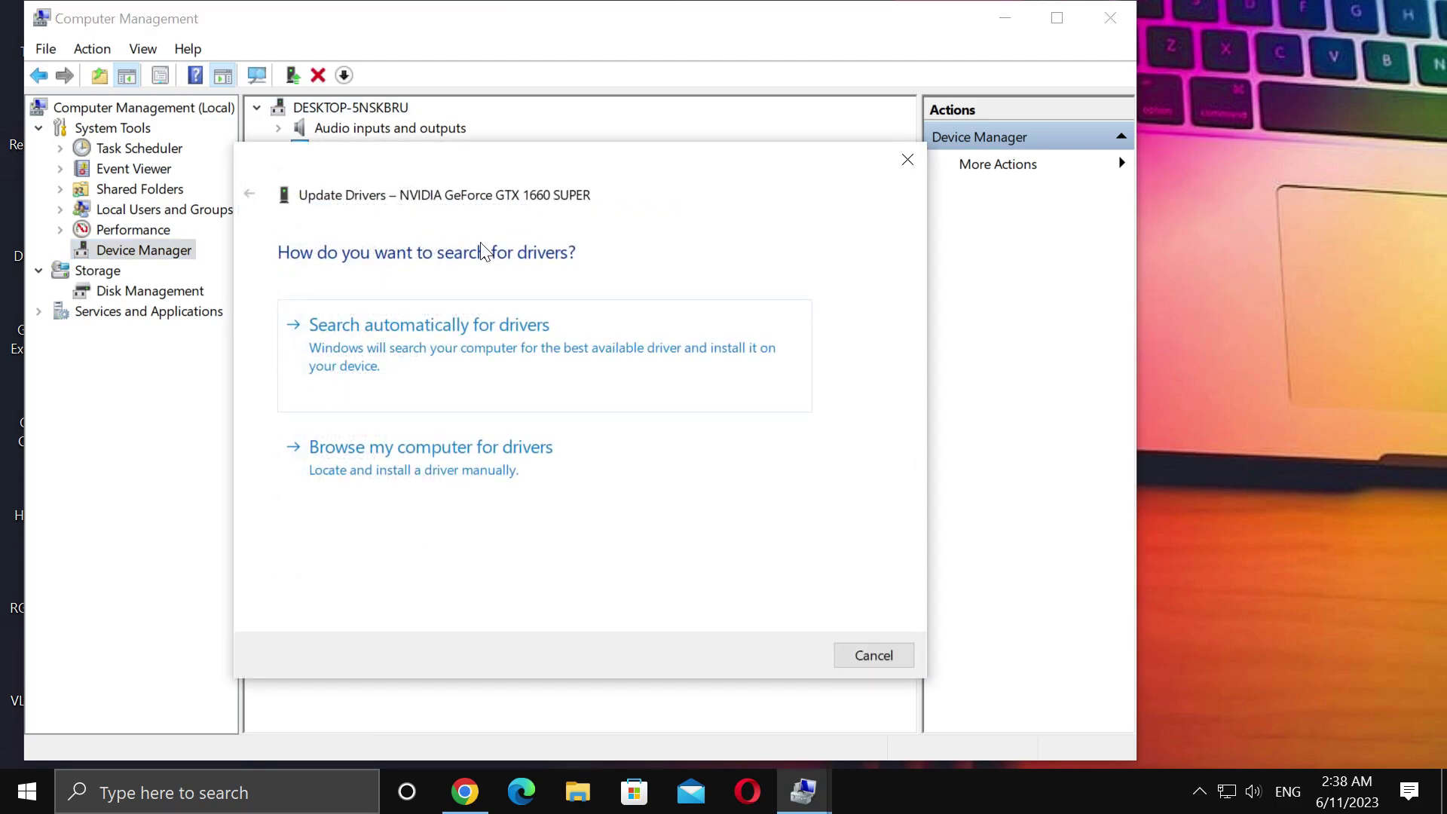
left_click(444, 354)
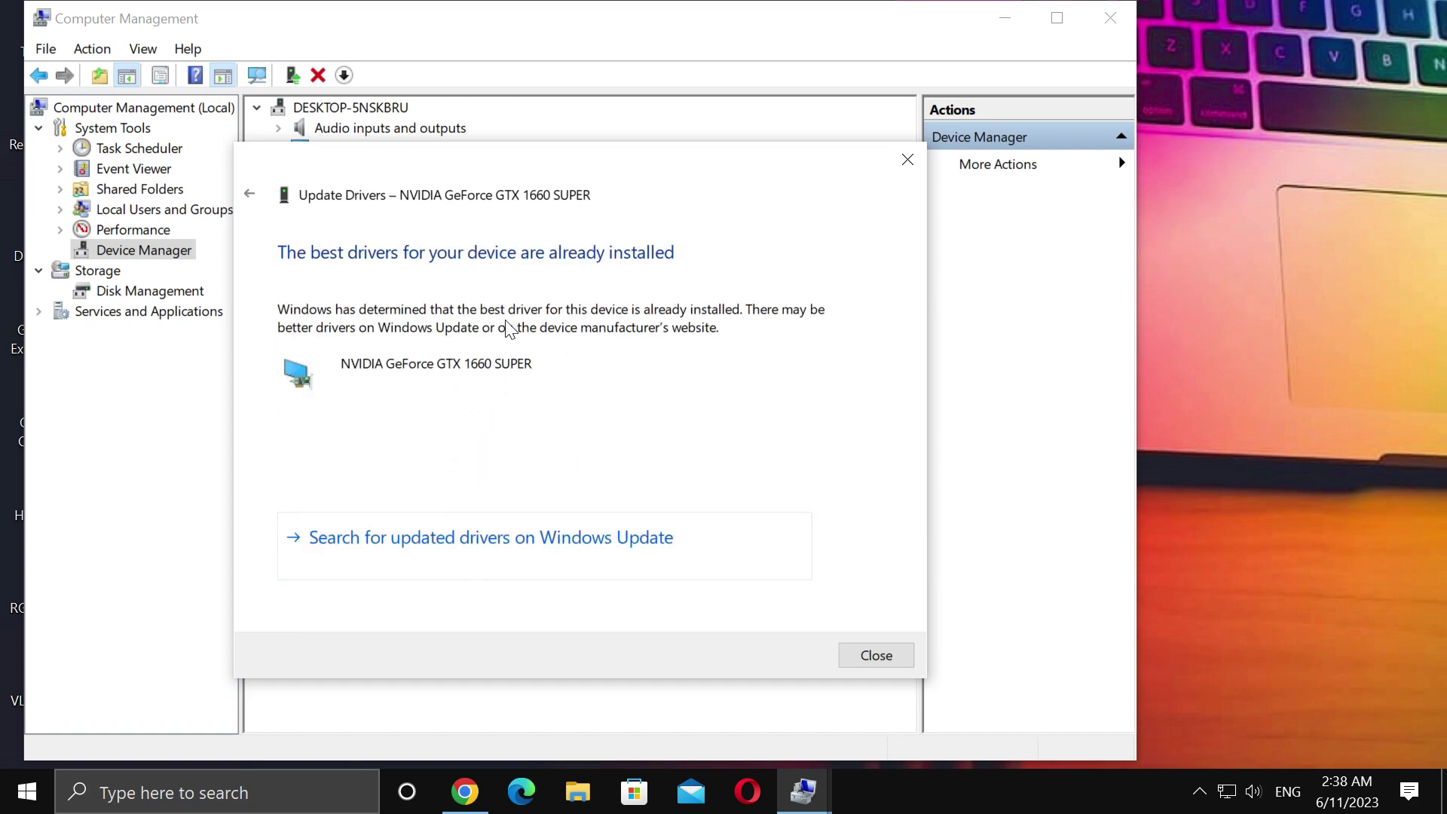
left_click(877, 656)
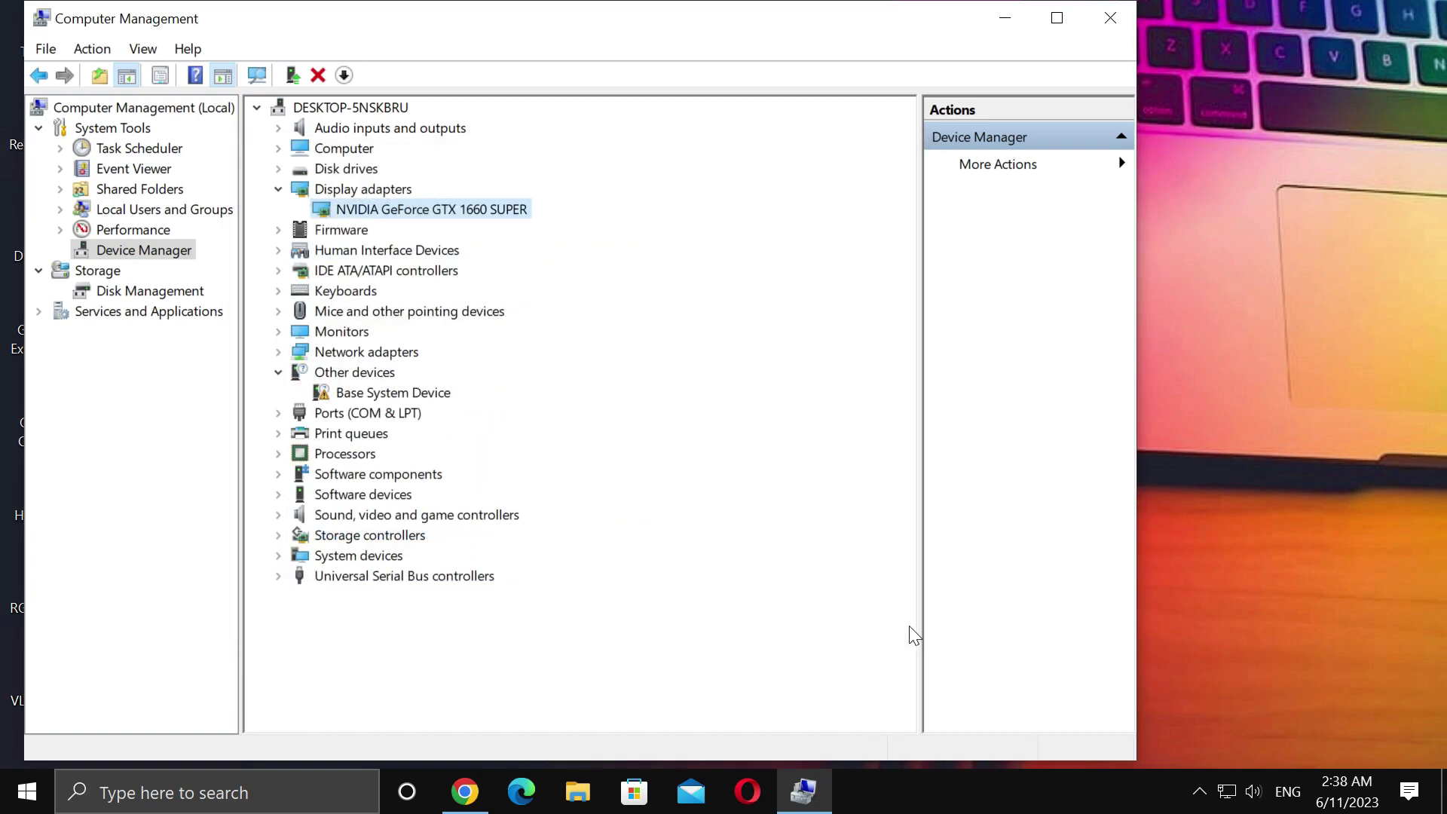
left_click(1104, 30)
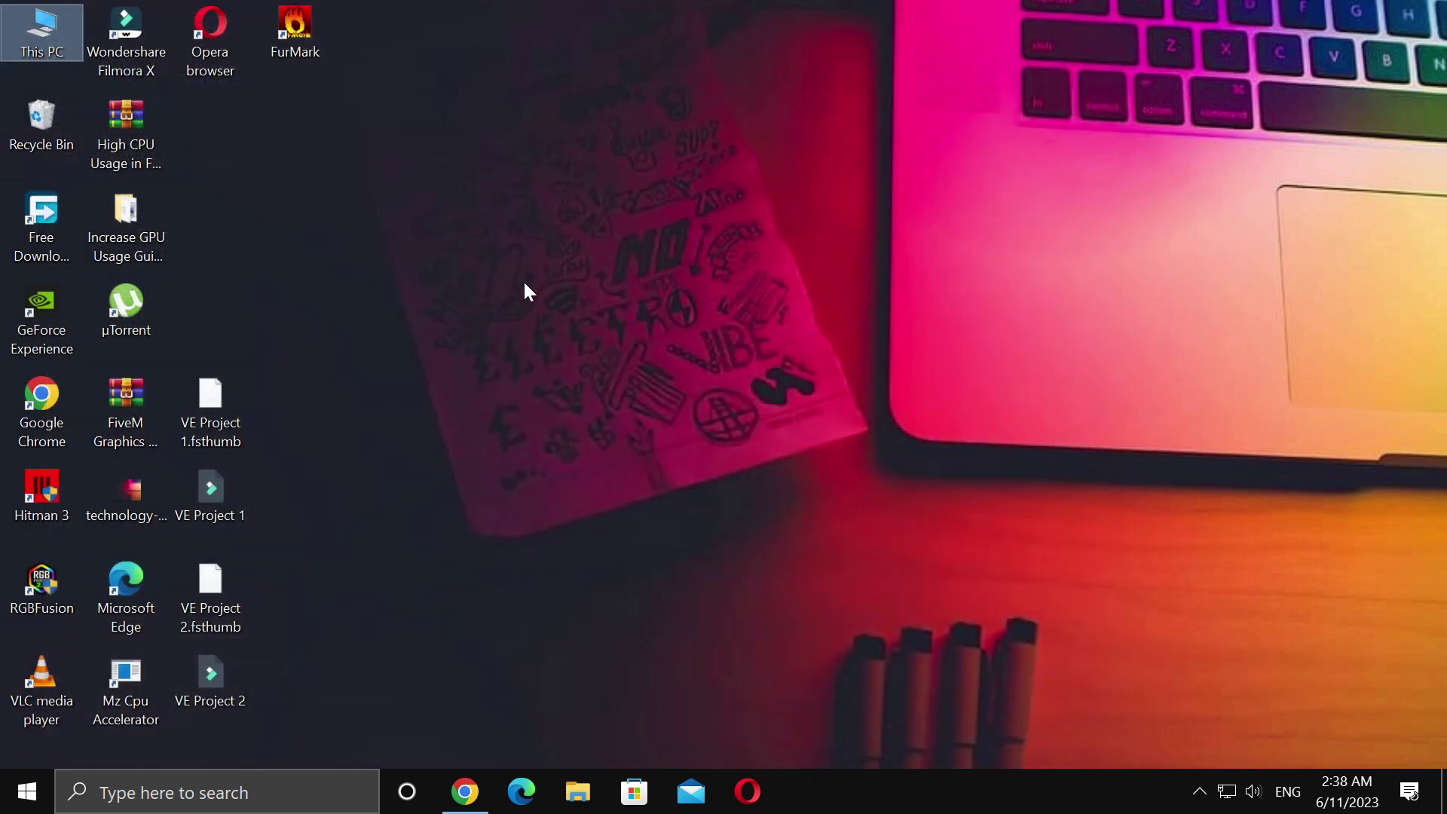
right_click(461, 206)
left_click(510, 273)
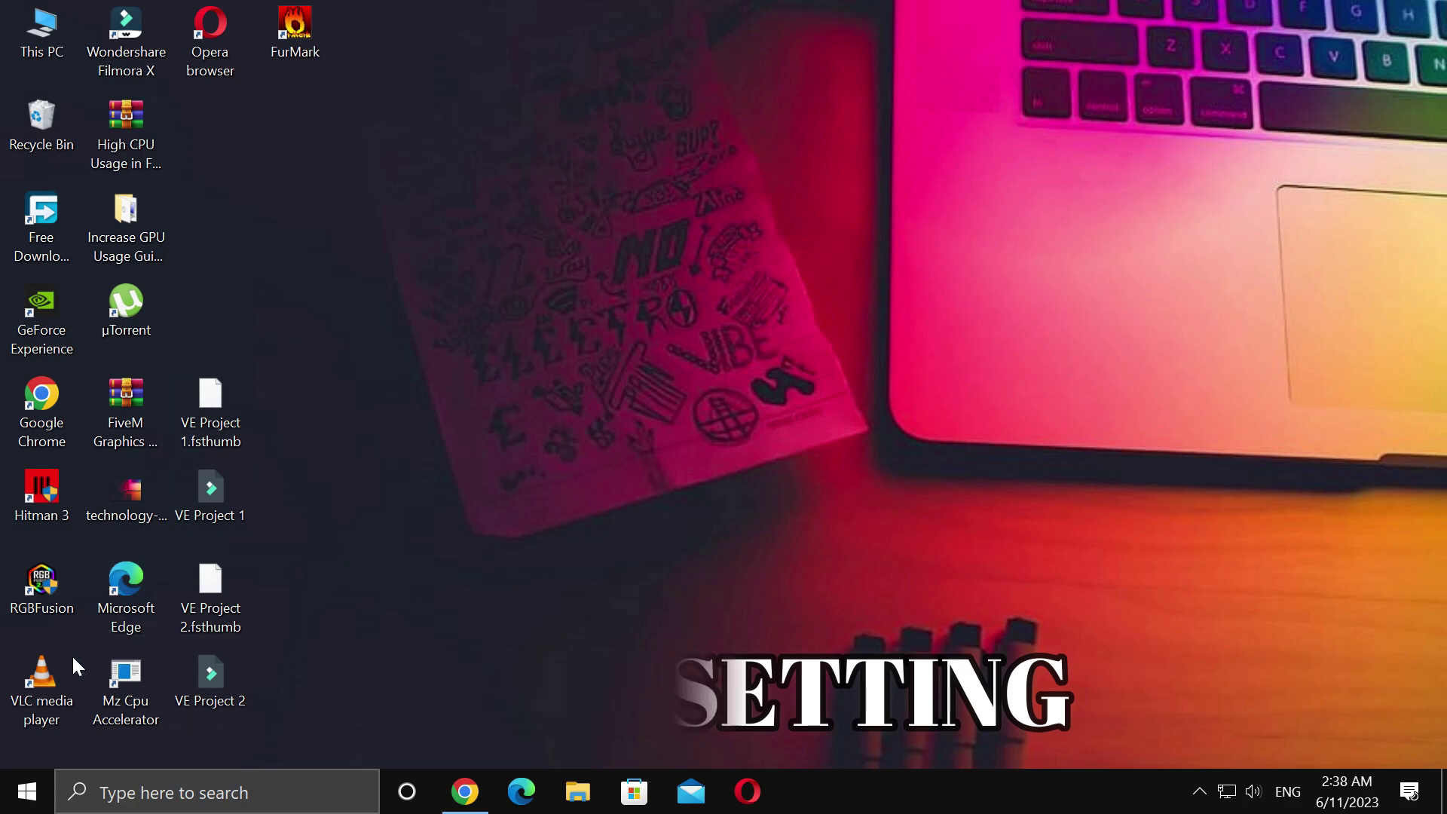
- Open the Graphics settings page from the System display options in Windows Settings
left_click(27, 792)
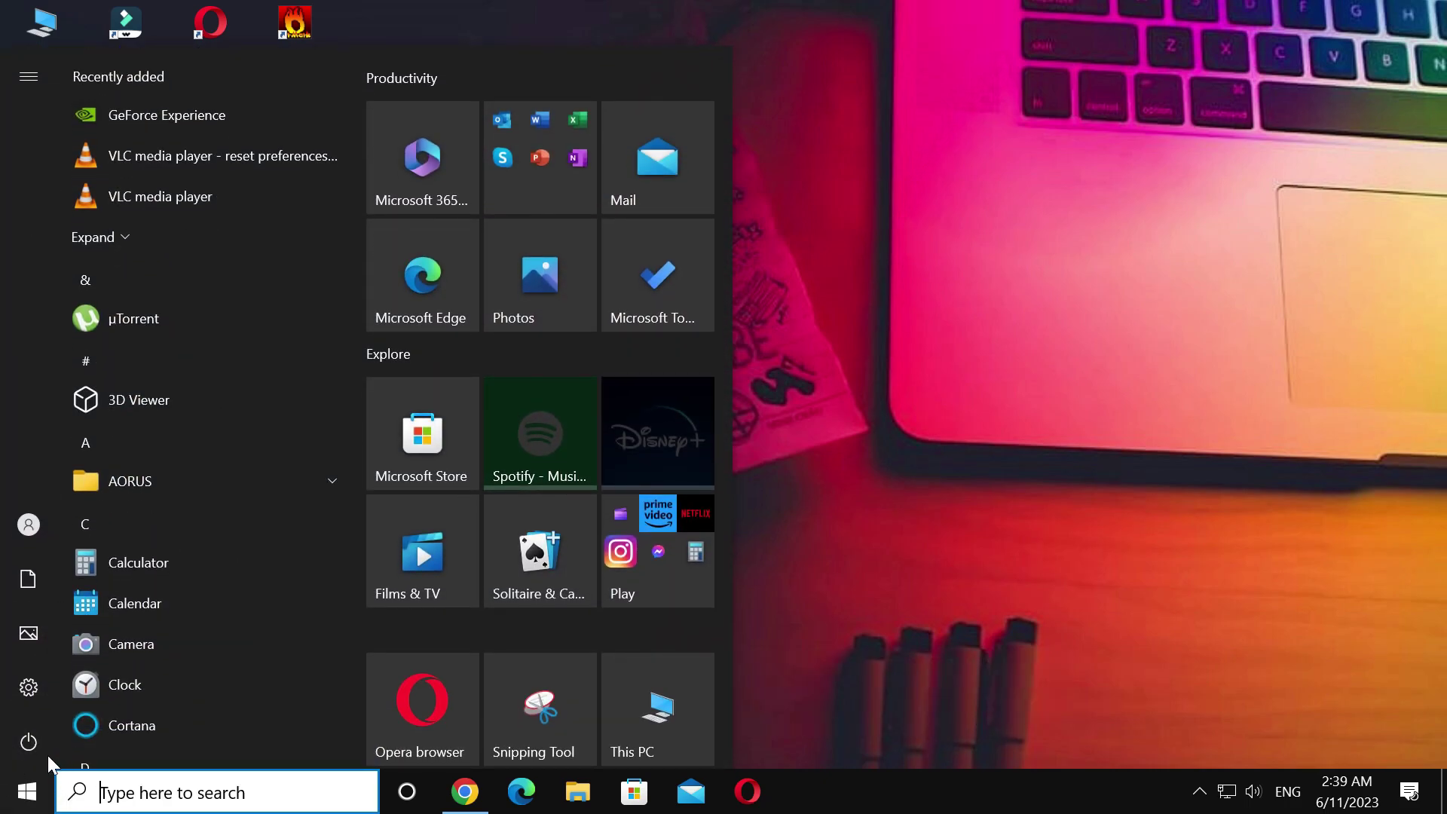
left_click(34, 687)
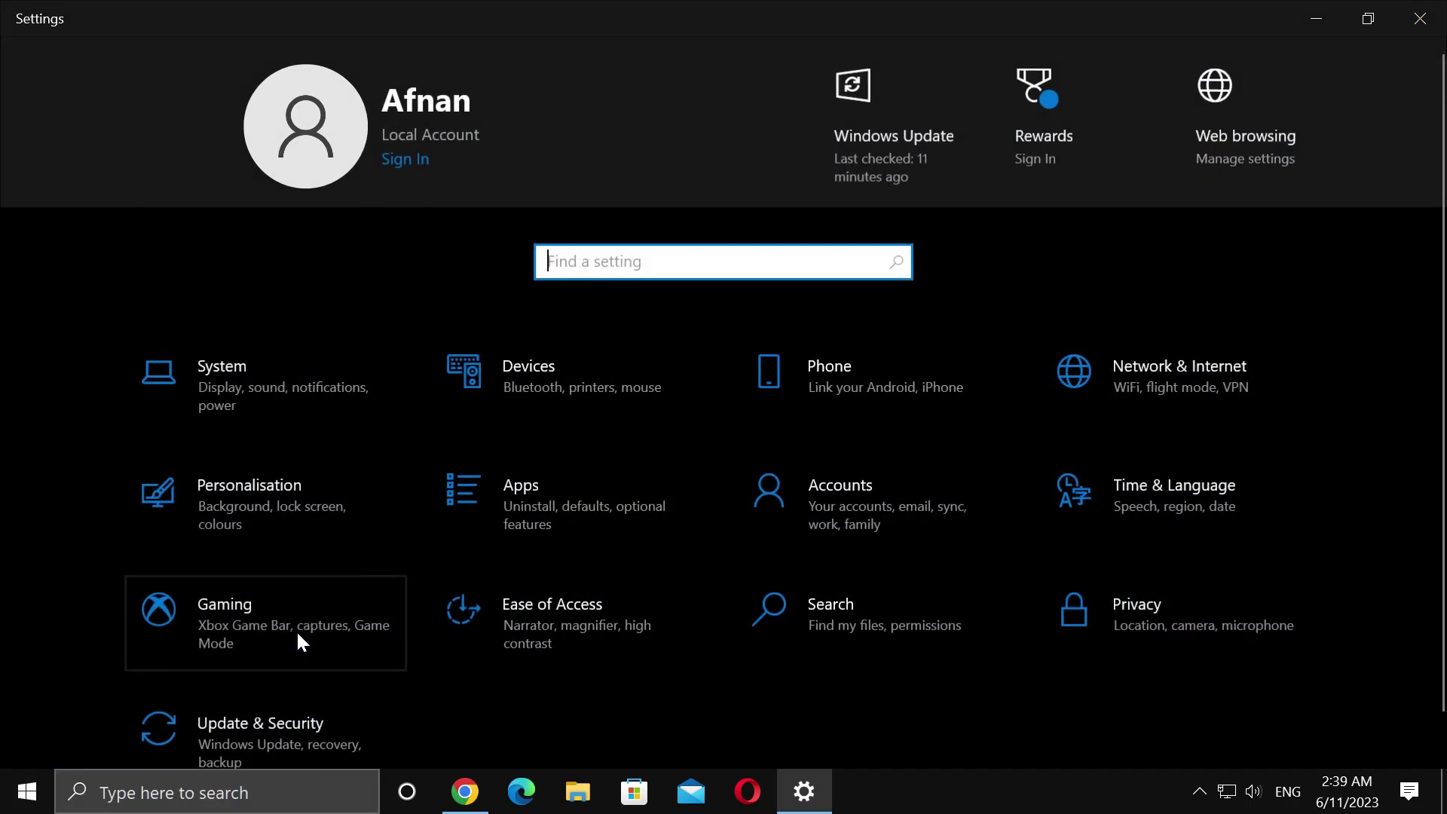
left_click(292, 409)
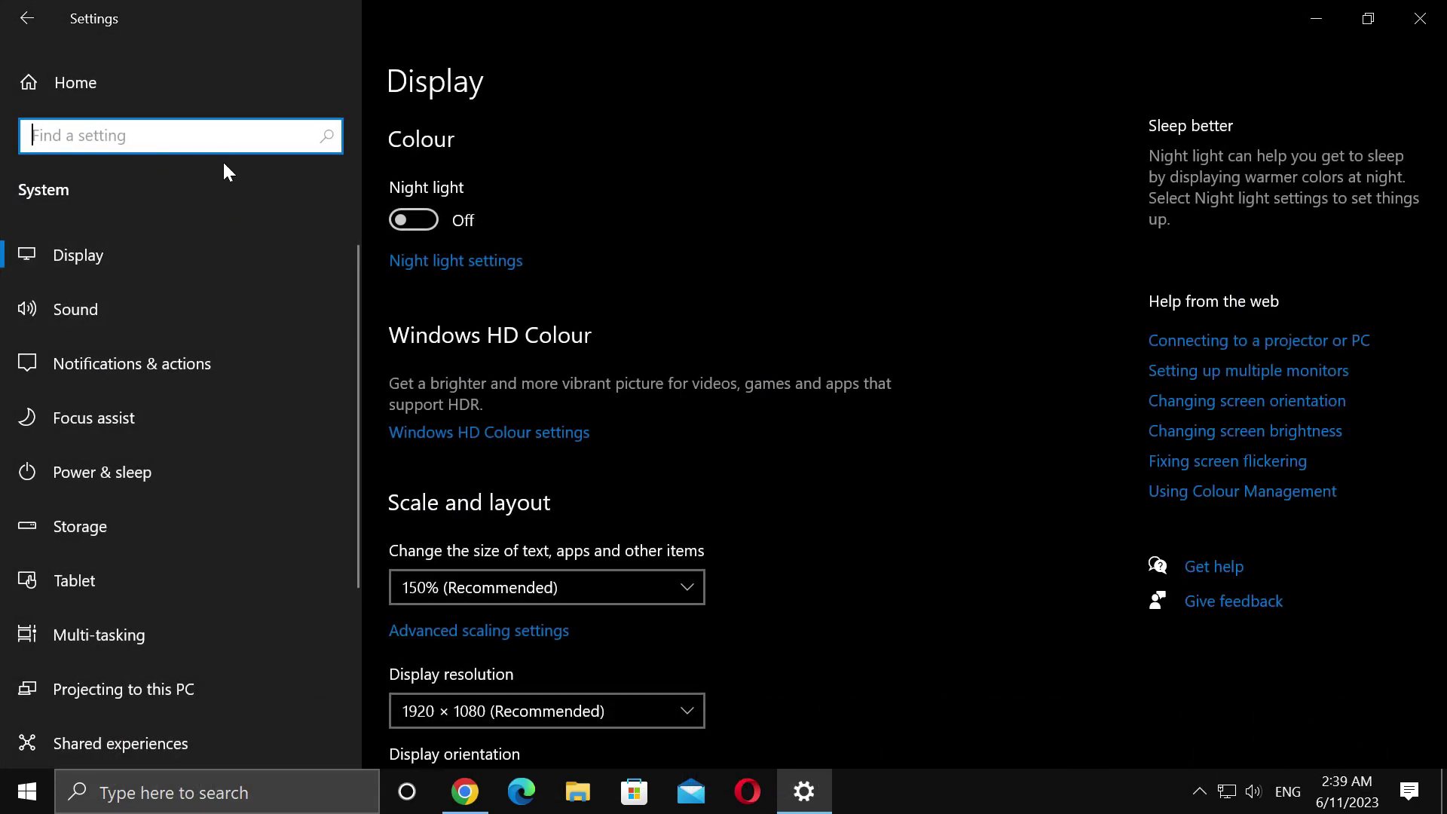
left_click(98, 272)
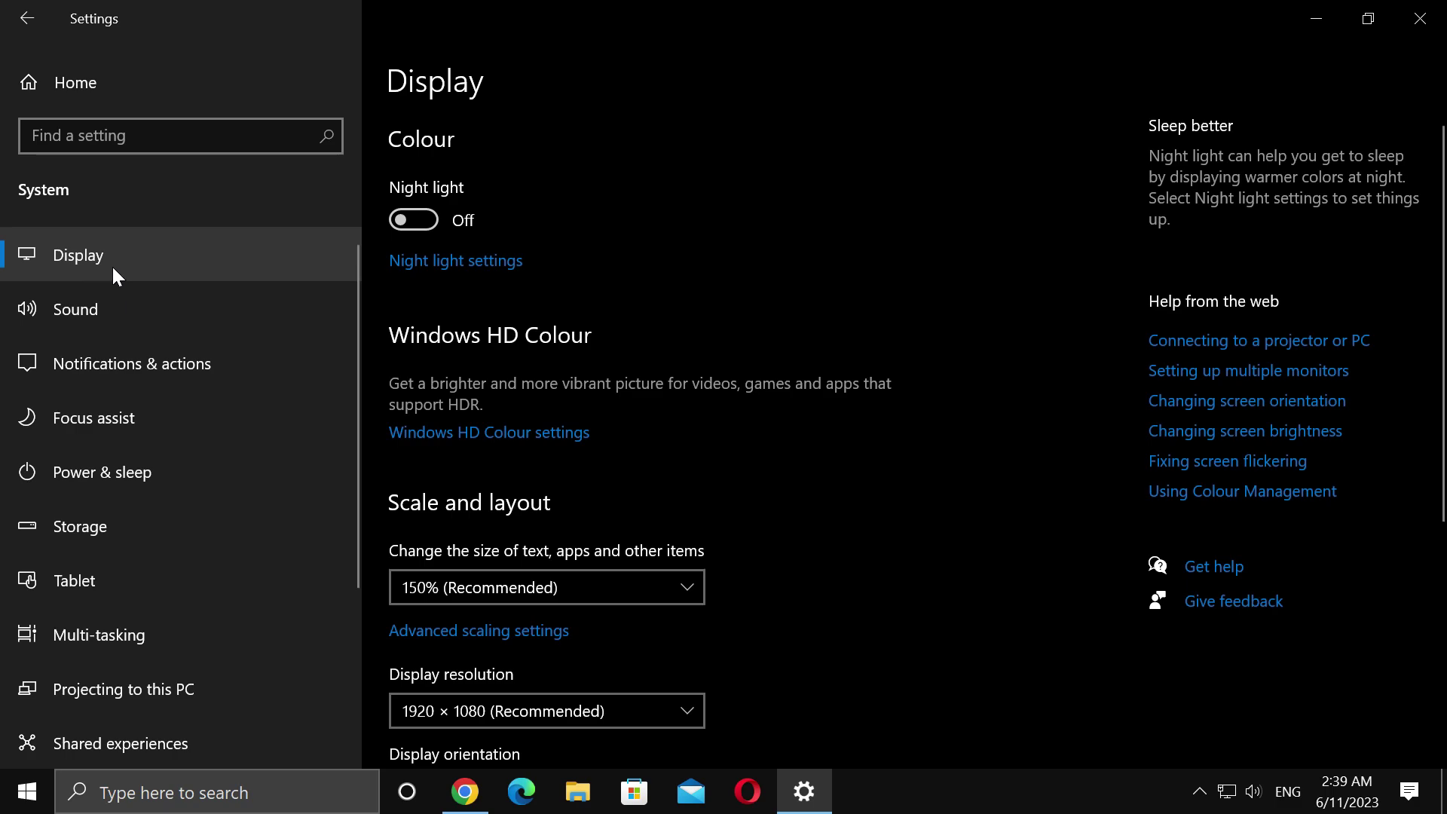
scroll(567, 347, "down", 5)
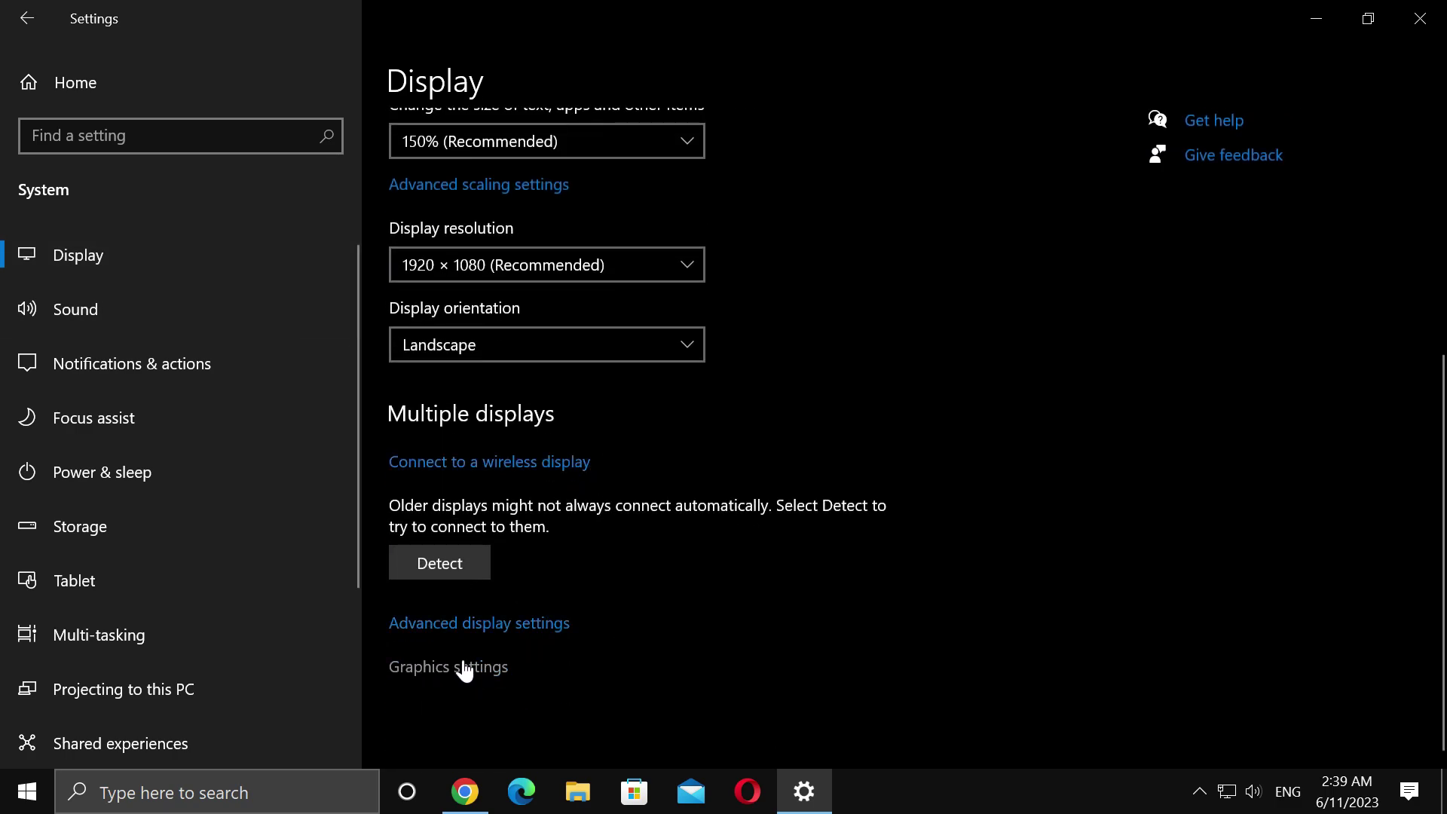
left_click(444, 668)
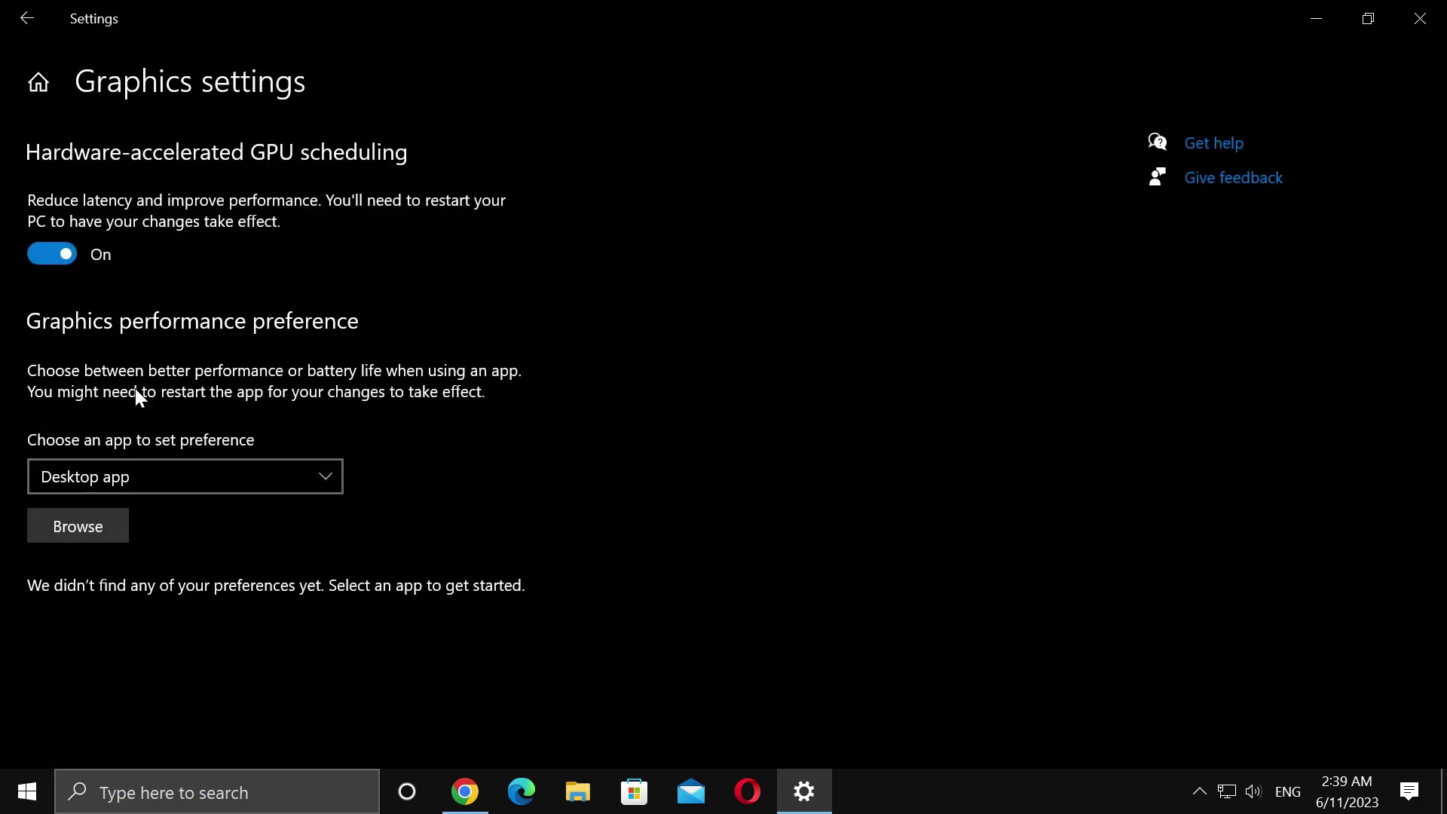
- Add the Hitman 3 Launcher from the Games folder on drive D: to the graphics performance preference list
left_click(98, 532)
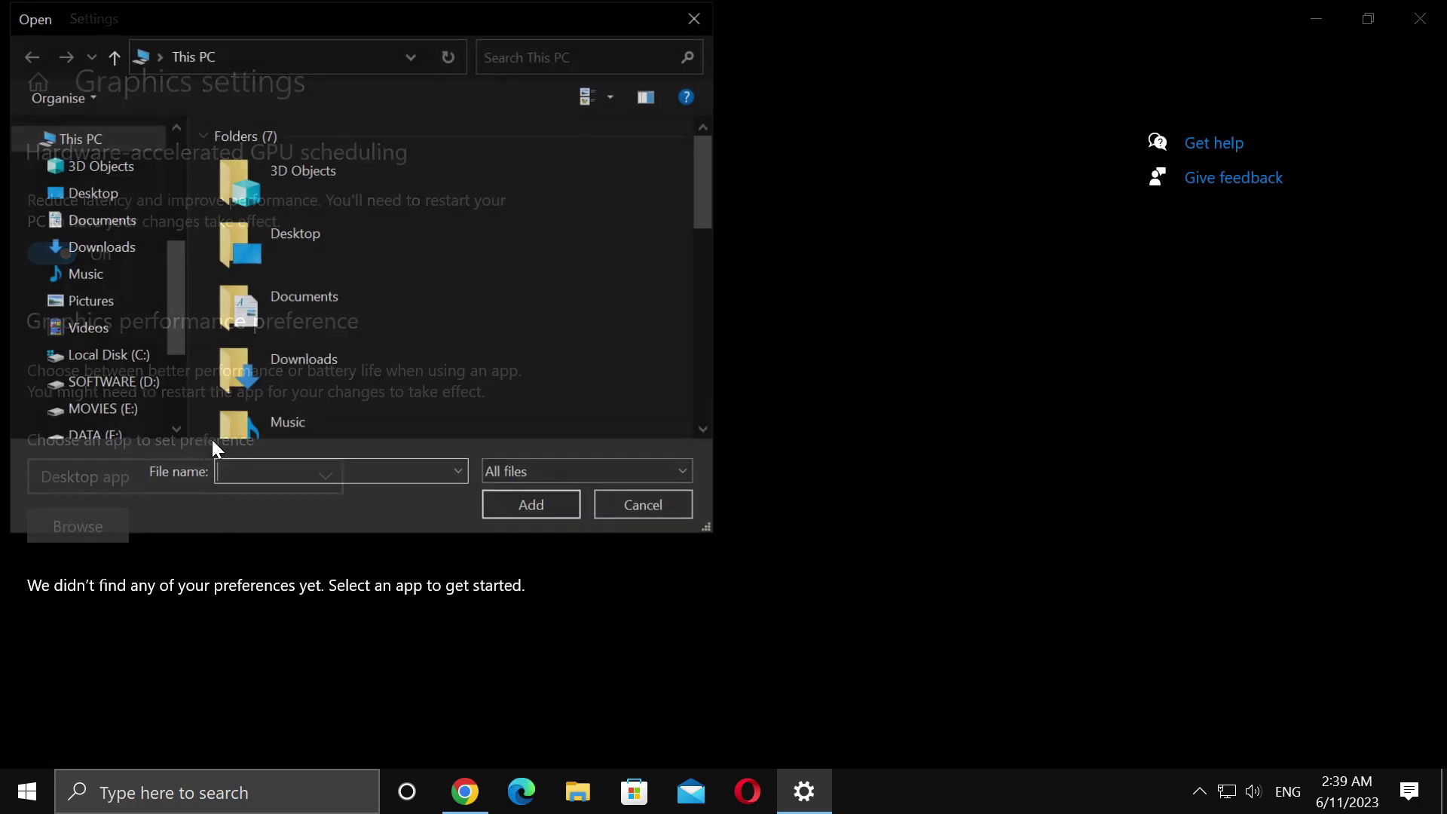
left_click(92, 382)
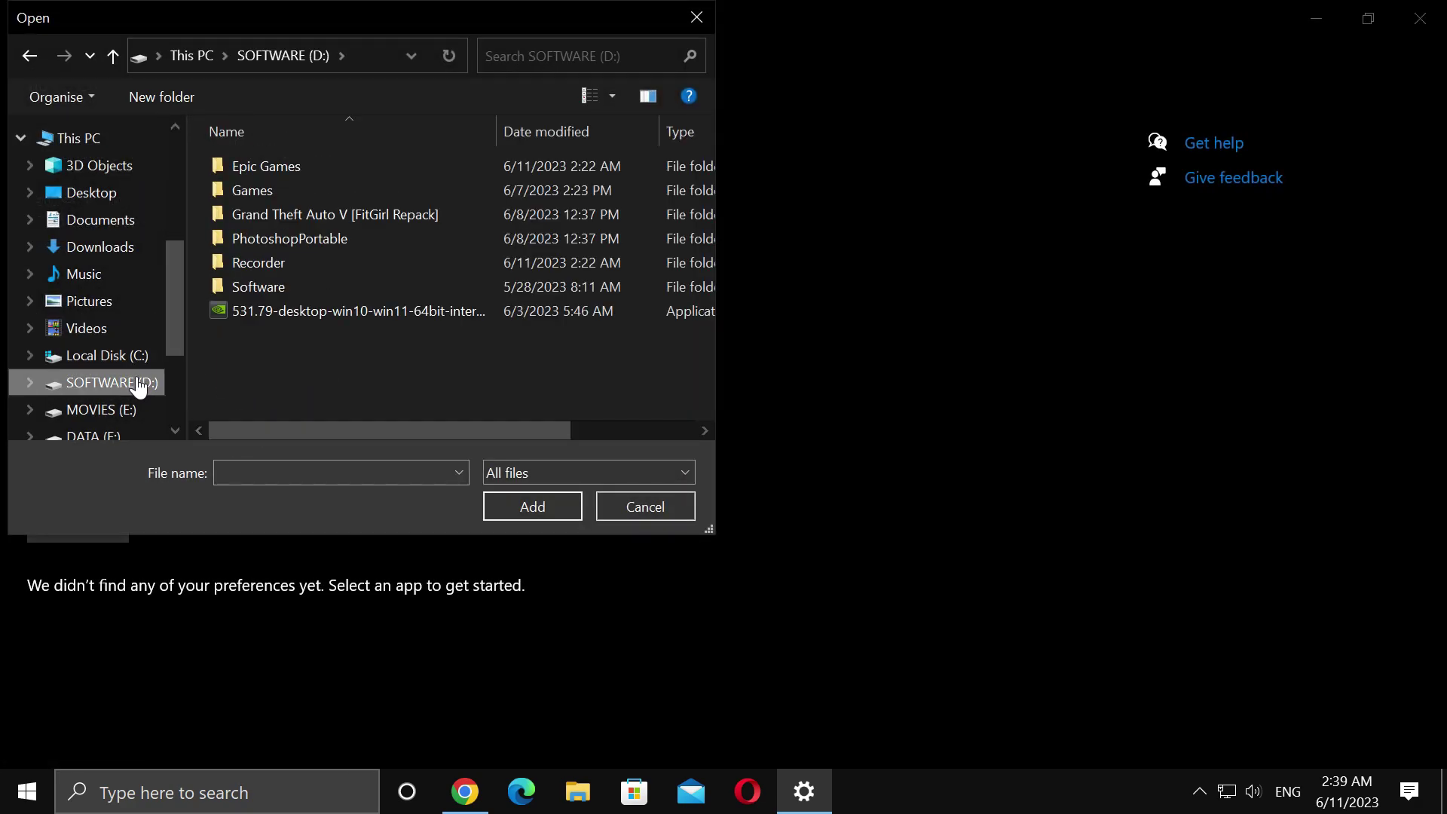
double_click(281, 188)
double_click(265, 190)
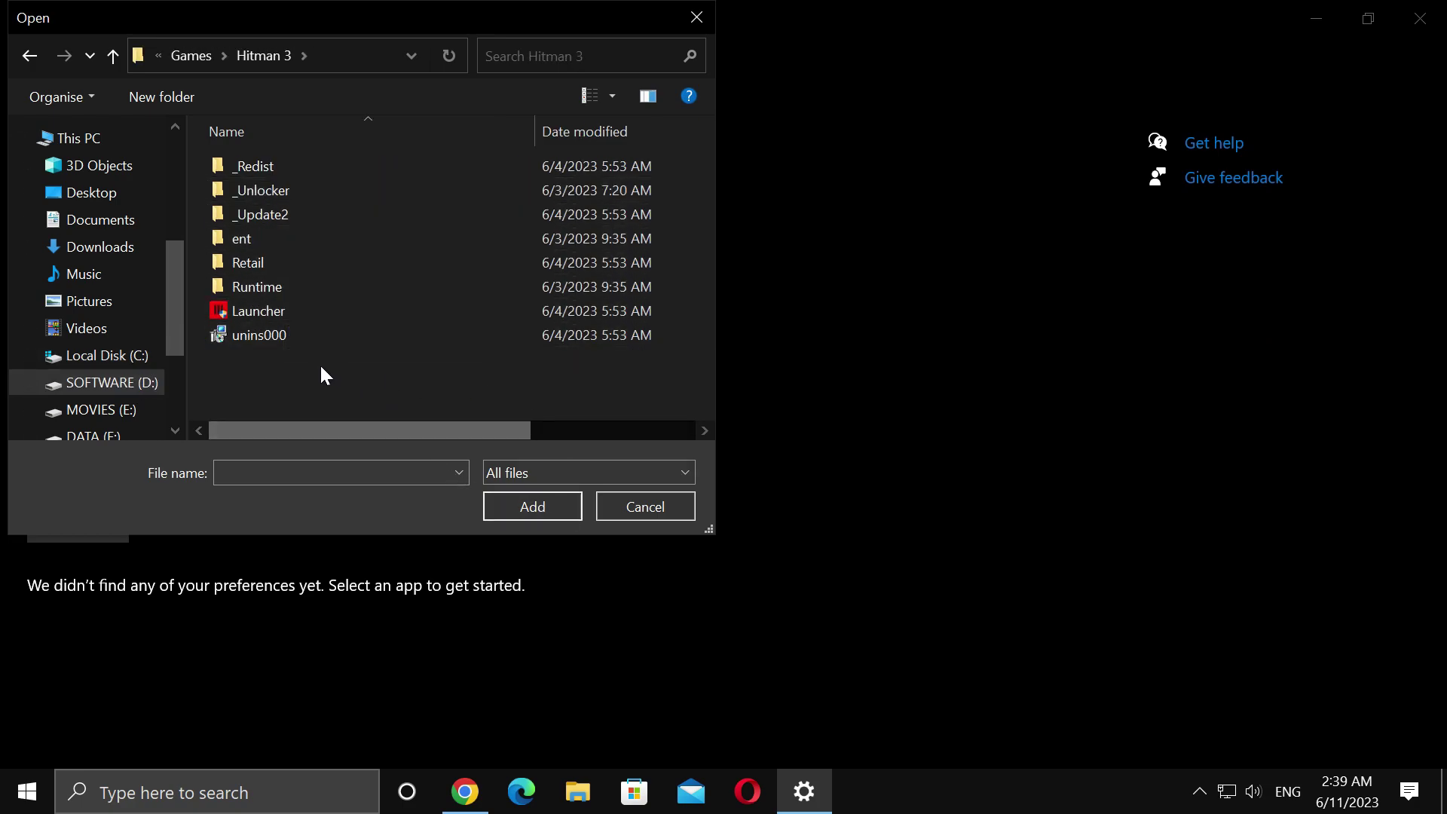
left_click(299, 317)
left_click(568, 500)
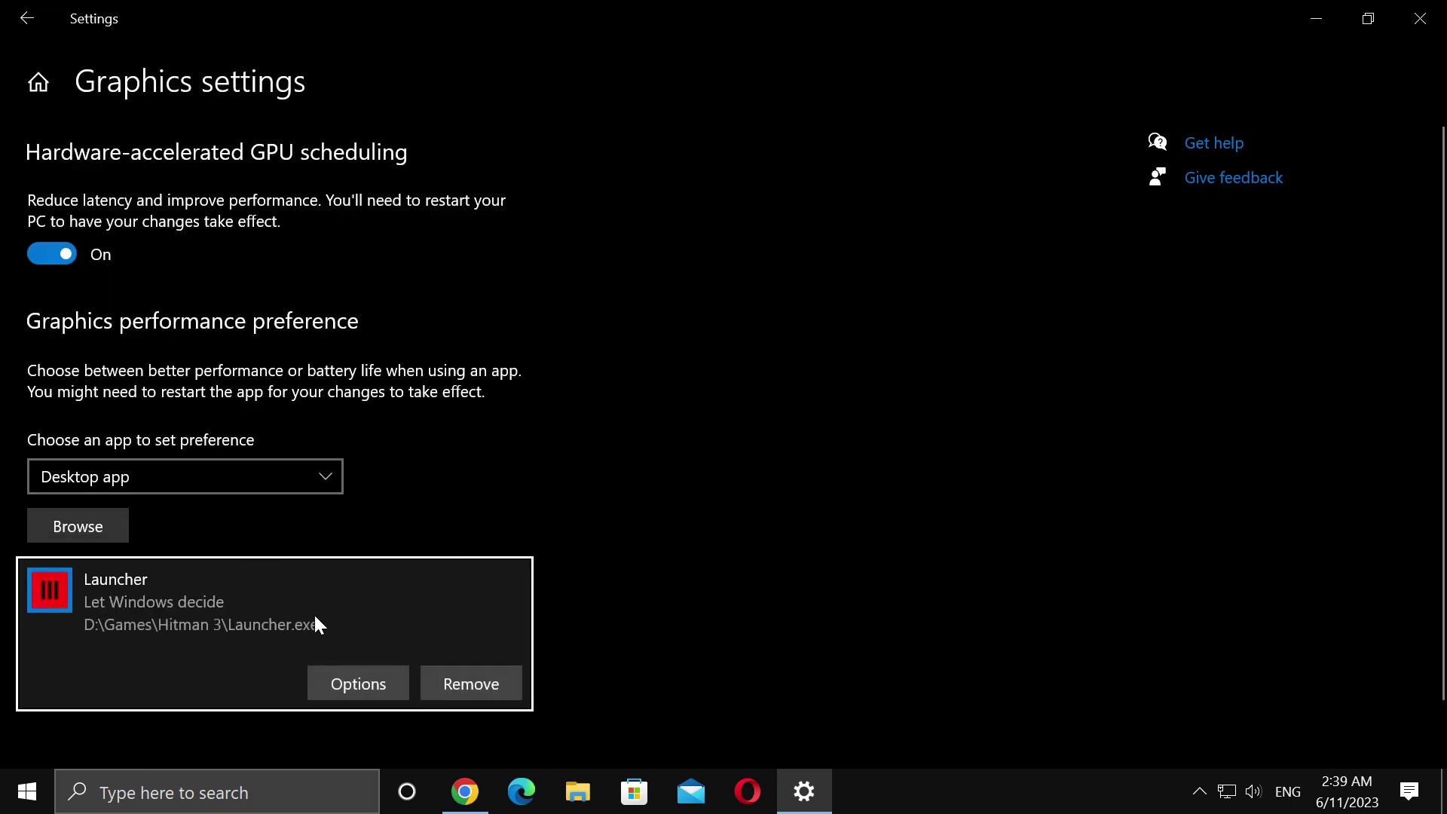
- Set the Launcher's graphics preference to High performance and save it
left_click(364, 670)
left_click(533, 437)
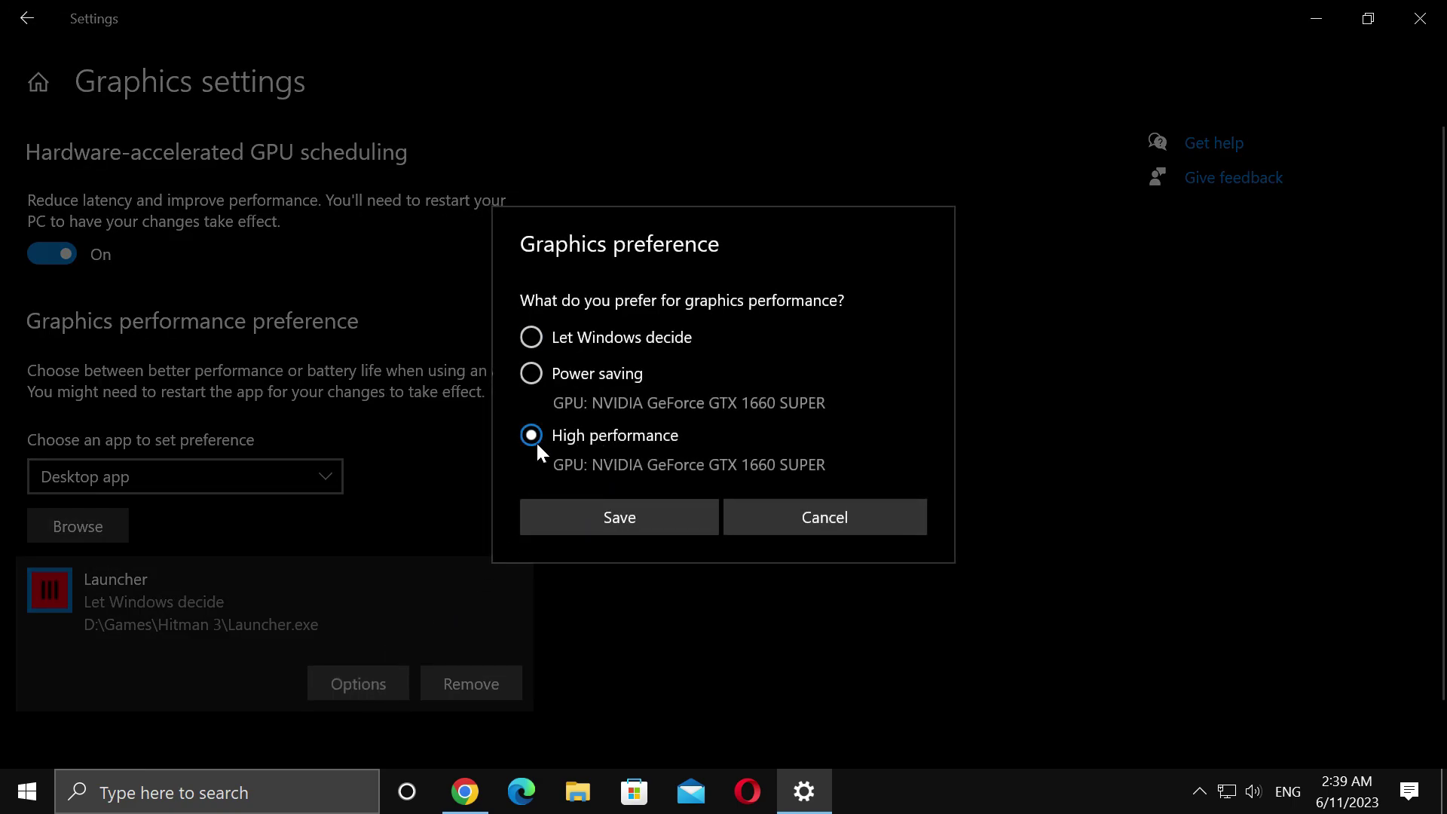
left_click(645, 518)
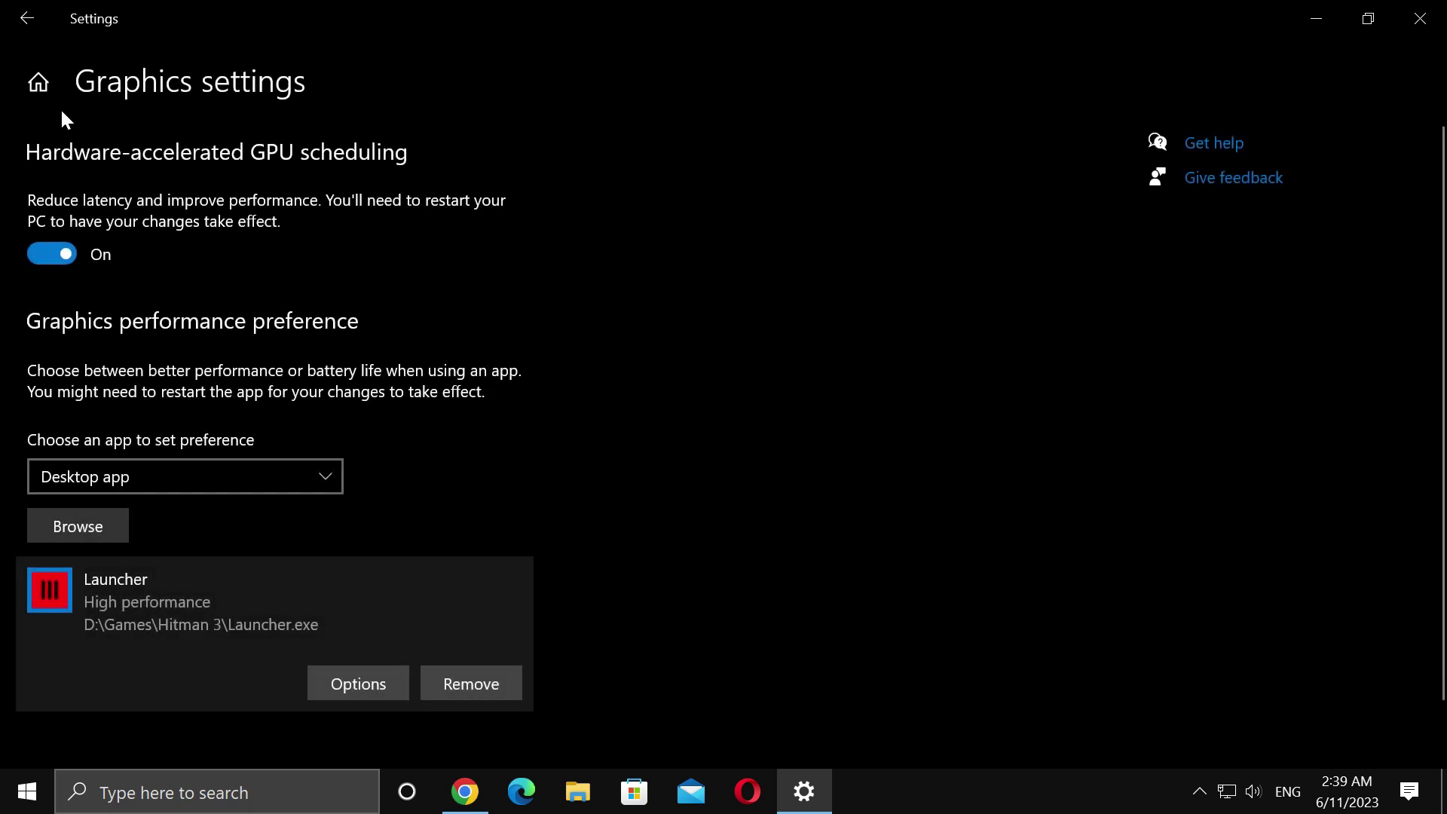
- Make sure Xbox Game Bar is off and turn off Game Mode in the Gaming settings
left_click(26, 77)
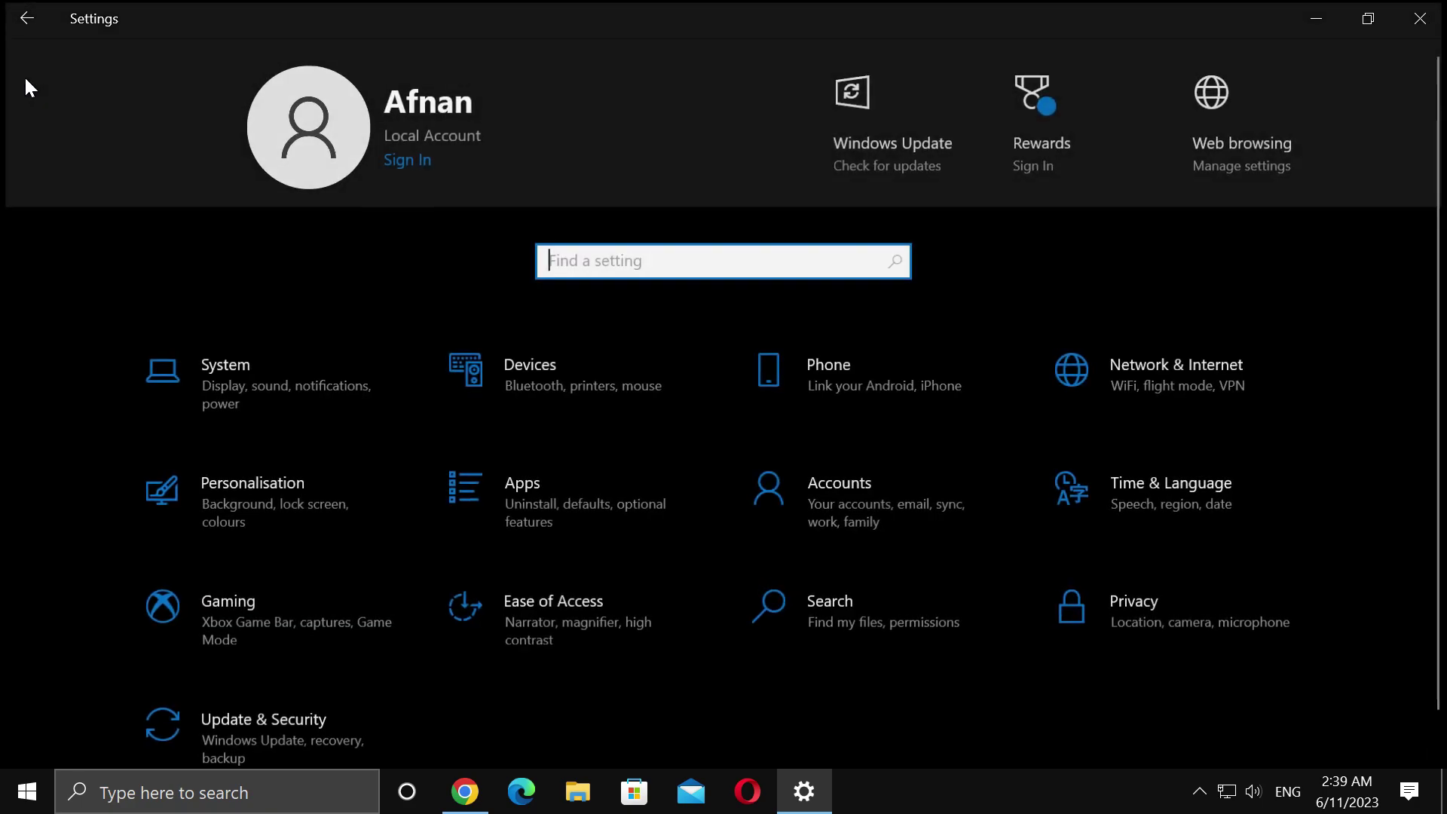
scroll(448, 342, "down", 1)
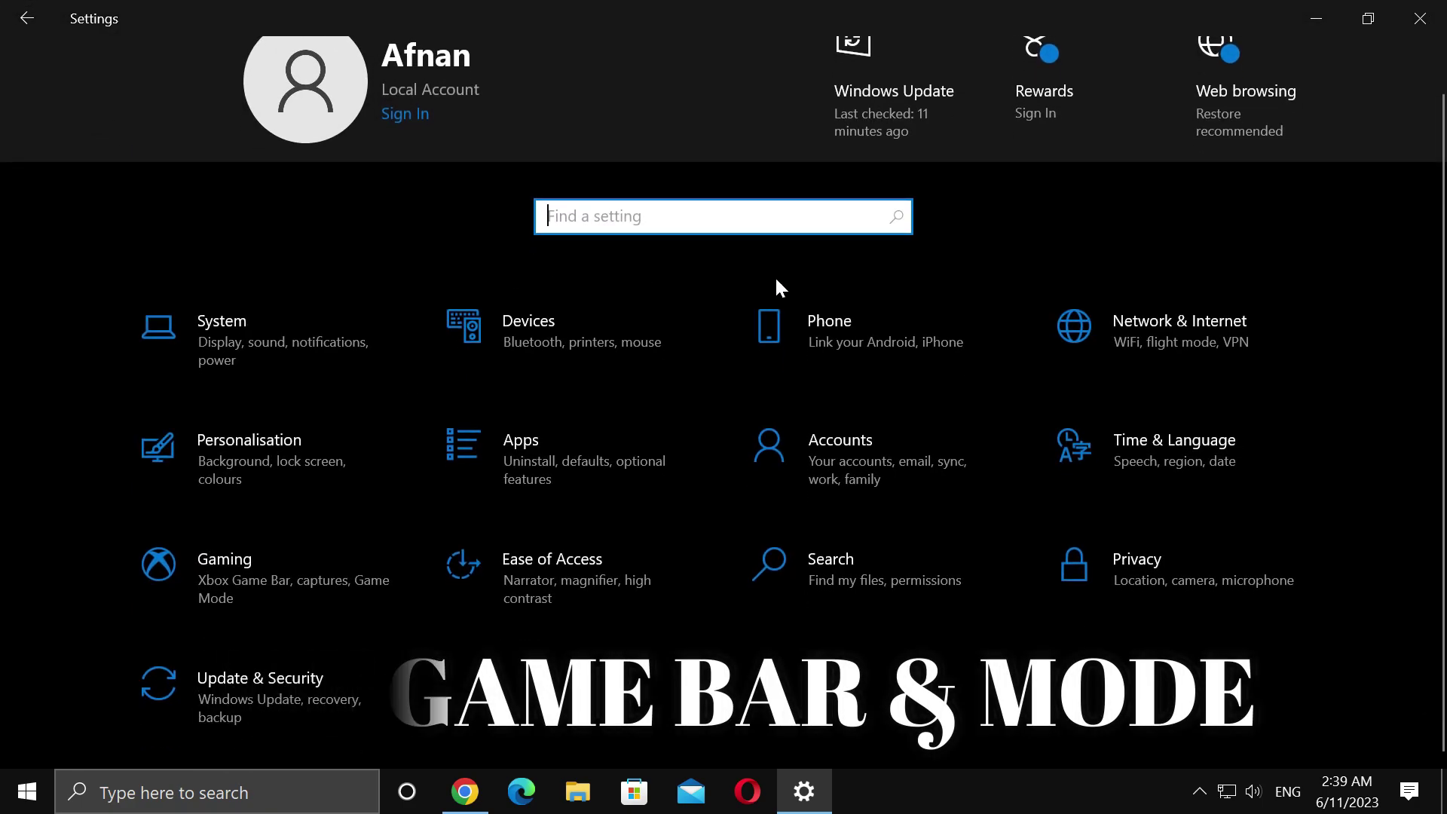
left_click(230, 564)
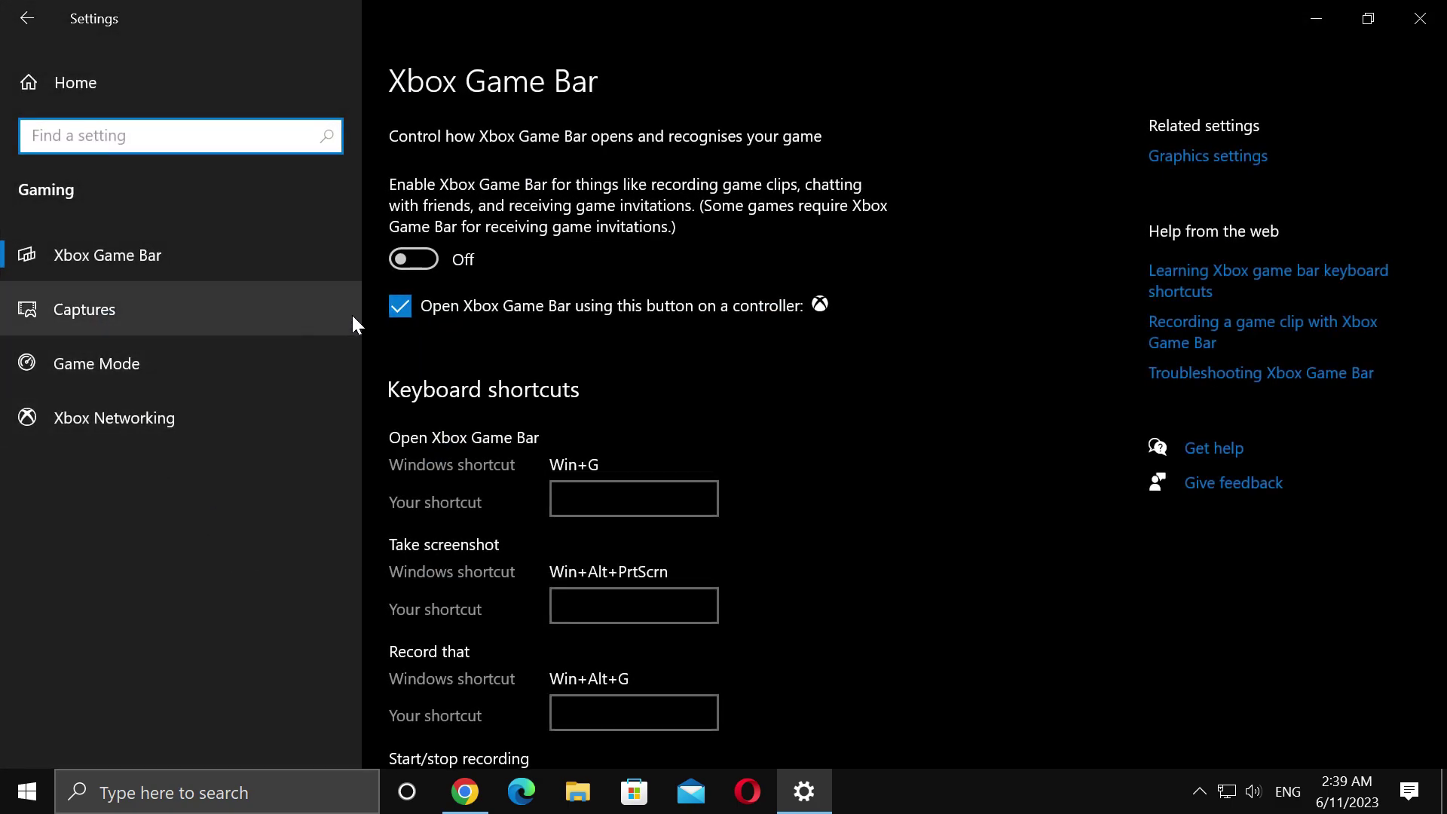
left_click(404, 261)
left_click(408, 260)
left_click(238, 365)
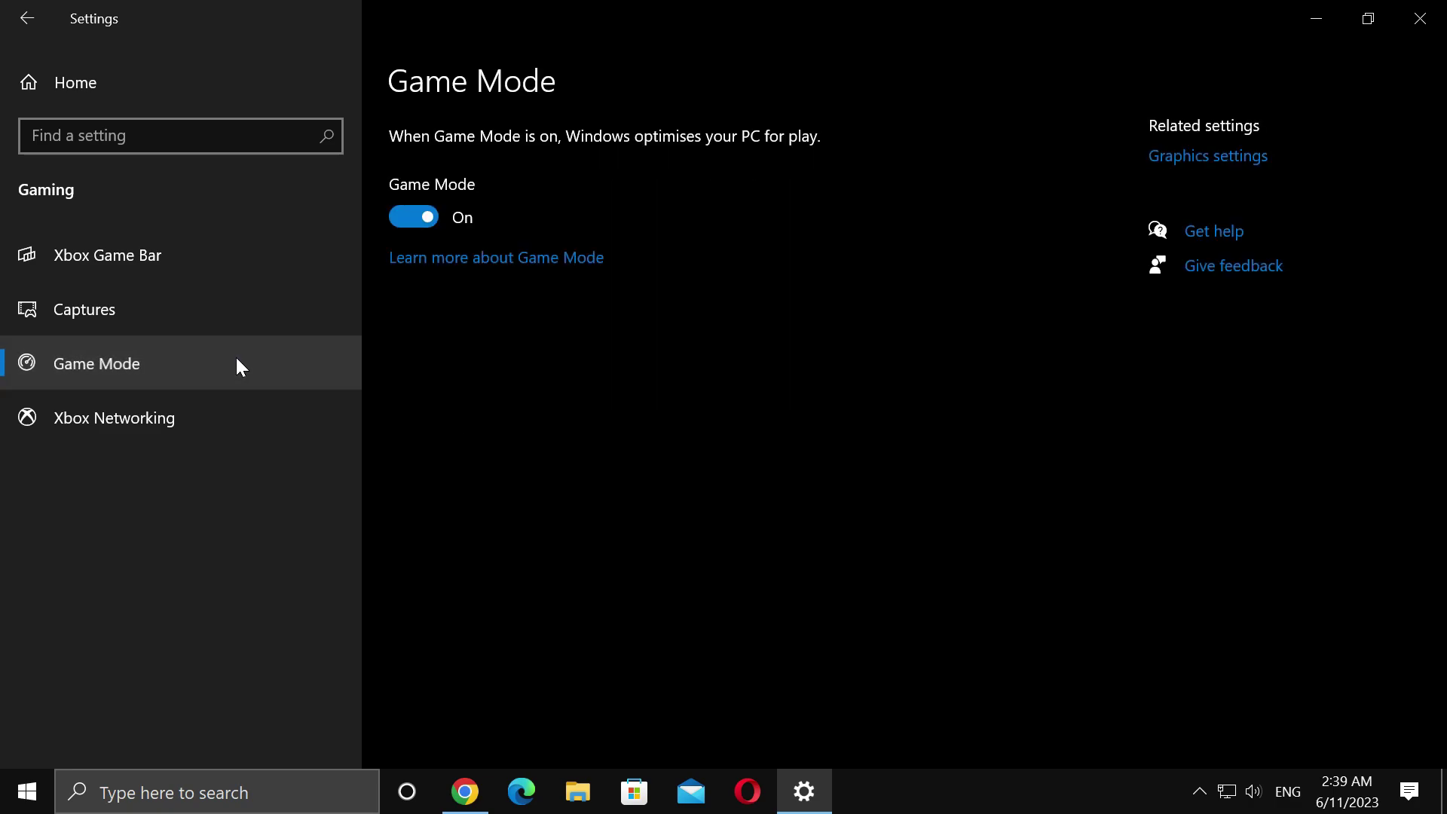
left_click(401, 218)
left_click(419, 220)
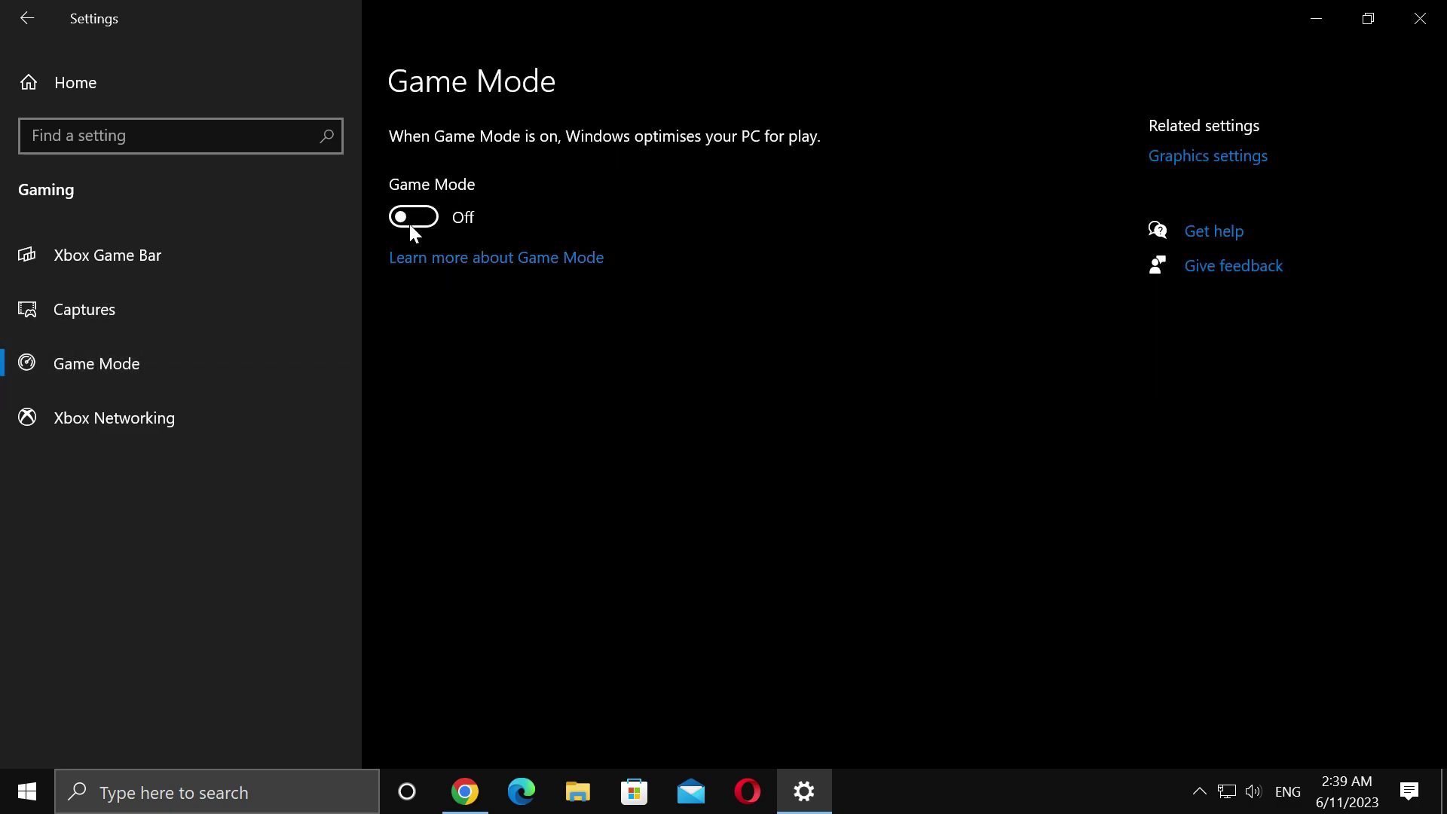
- Open the Windows Update page under Update & Security to check the update status
left_click(58, 93)
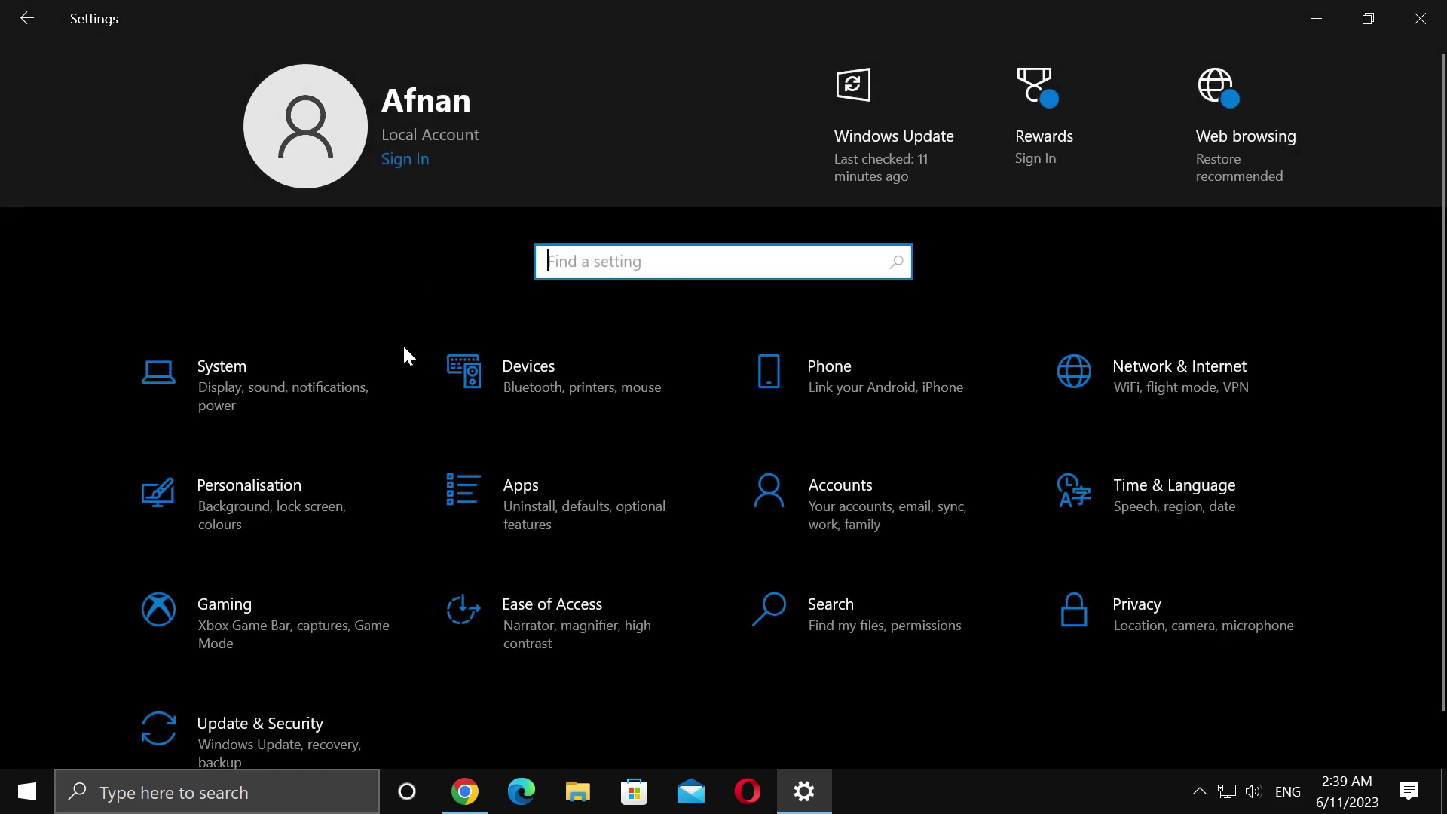
scroll(415, 377, "down", 1)
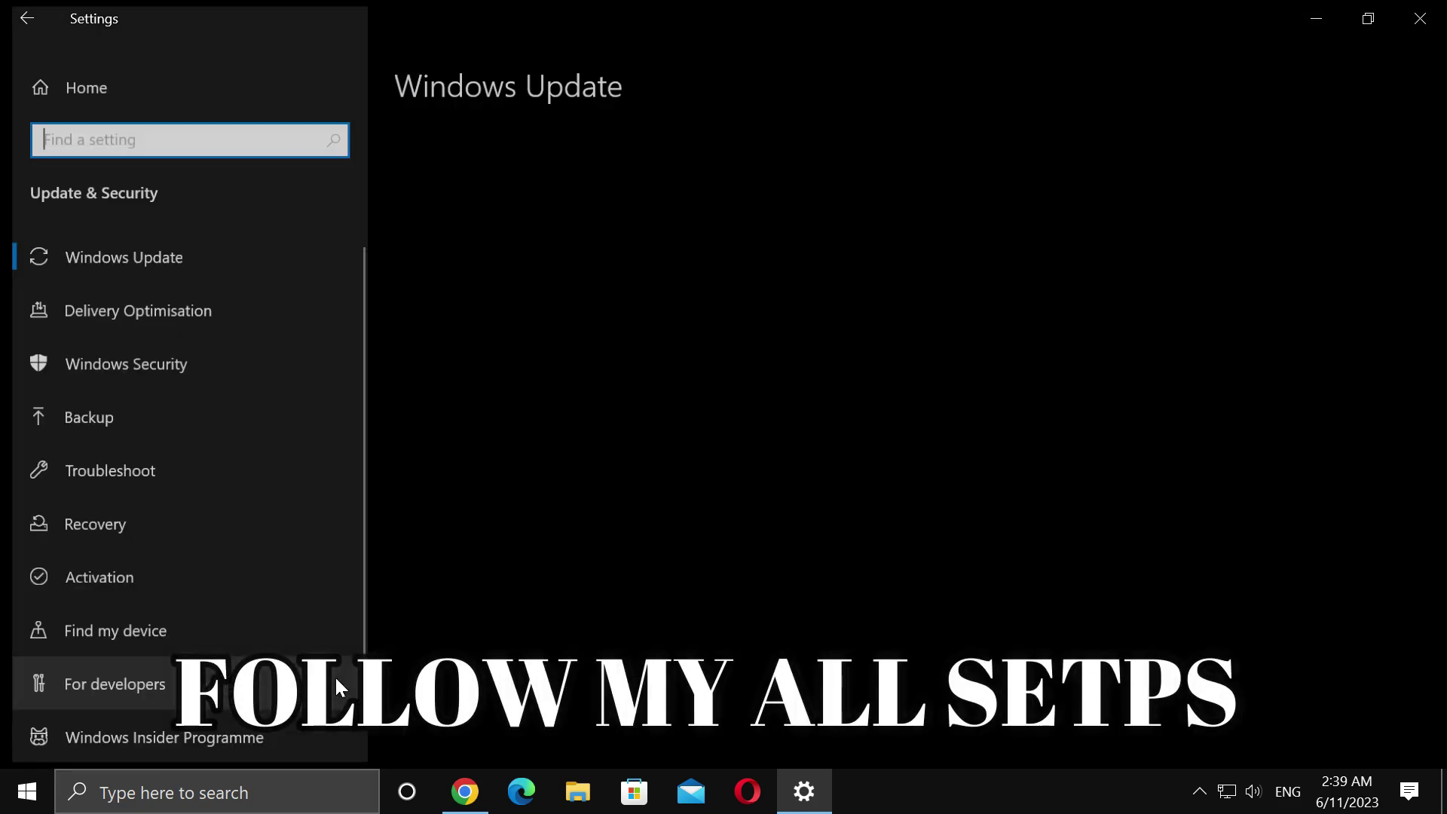
left_click(336, 674)
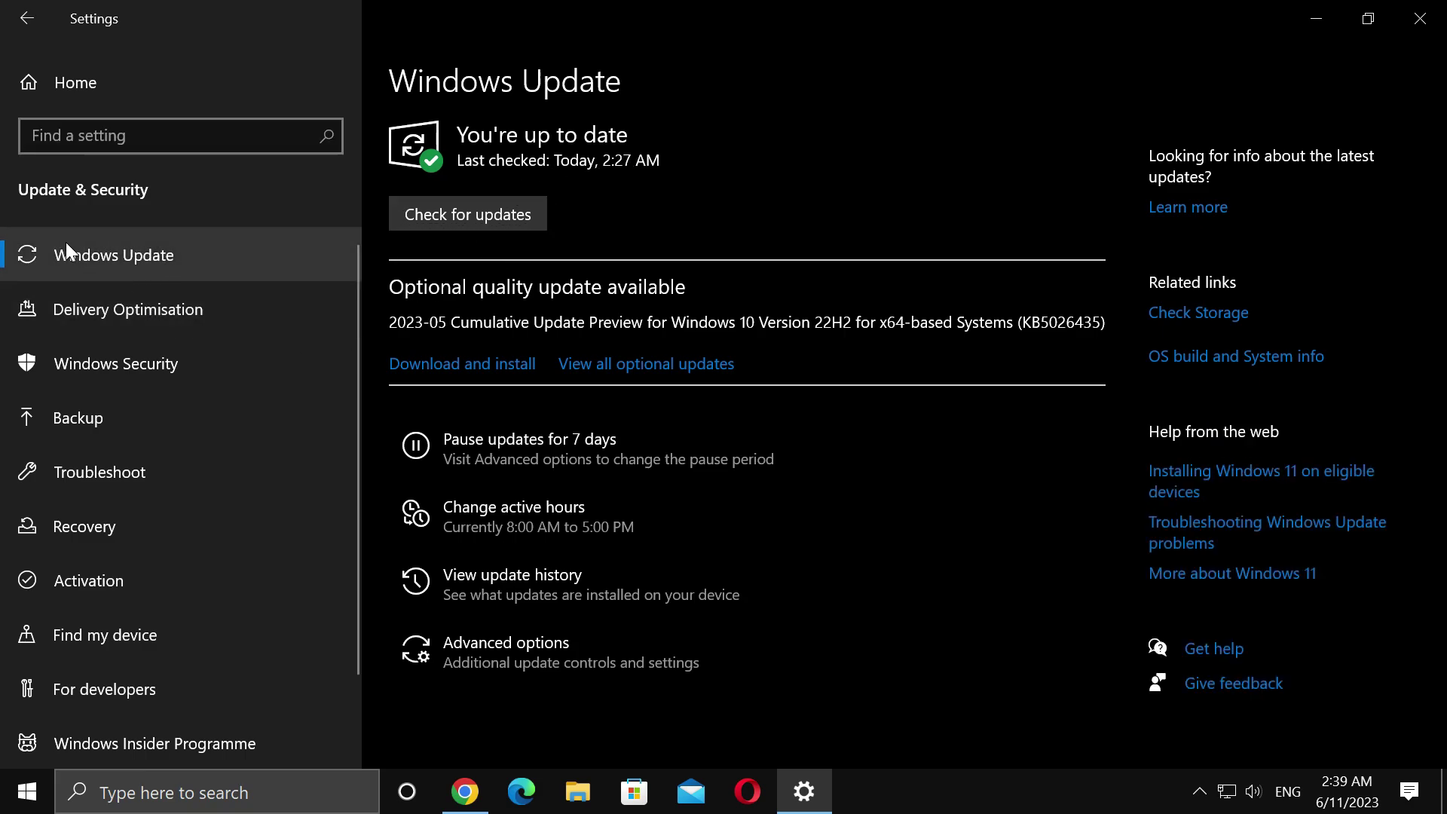
- Make sure all four General privacy options are turned off, including advertising ID, language list, app launch tracking and suggested content
left_click(219, 83)
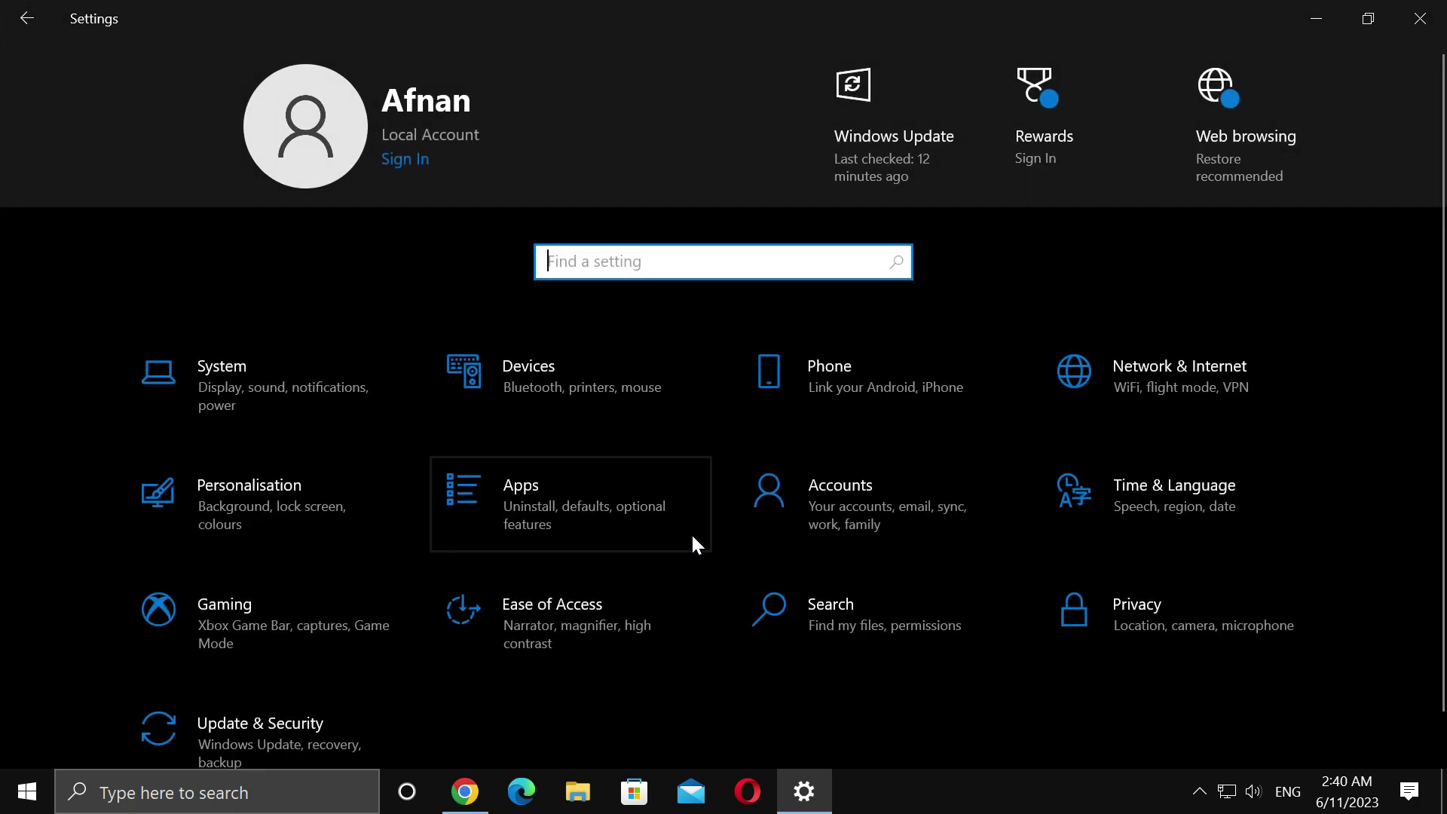
left_click(1176, 607)
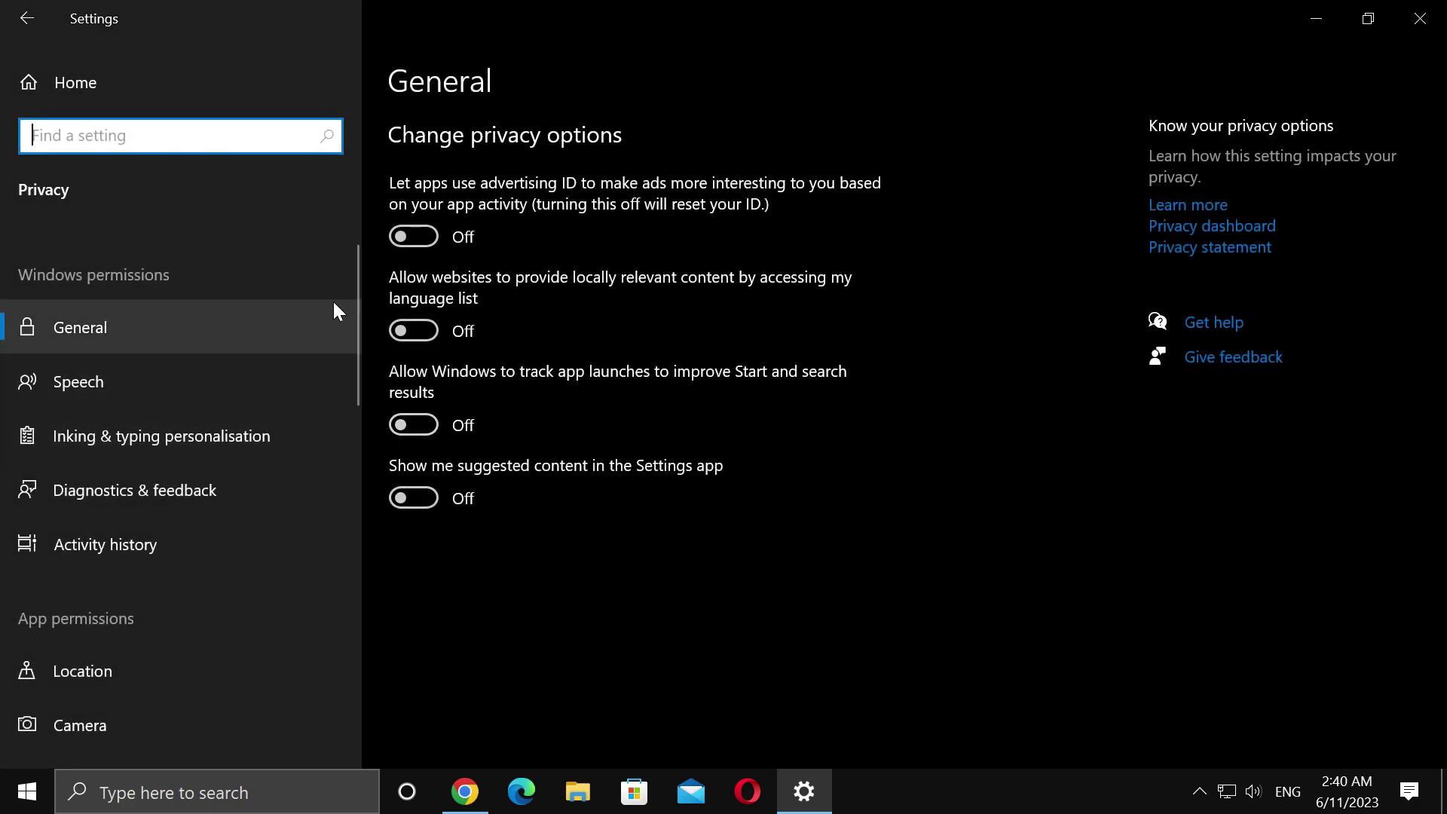
left_click(429, 237)
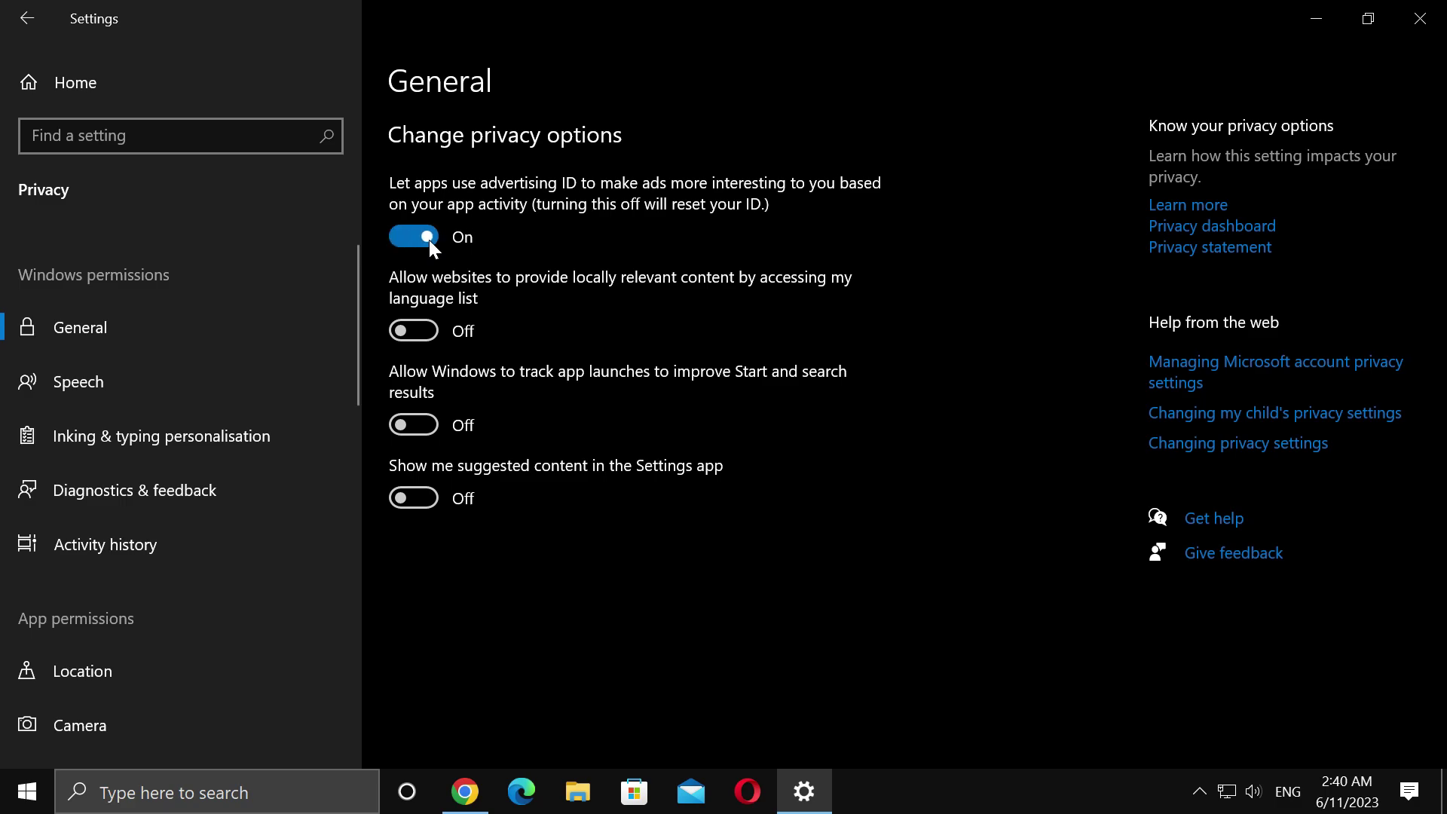
left_click(417, 242)
left_click(413, 332)
left_click(427, 419)
left_click(426, 421)
left_click(409, 500)
- Open the Background apps privacy page to check whether apps may run in the background
scroll(98, 482, "down", 4)
scroll(92, 518, "down", 6)
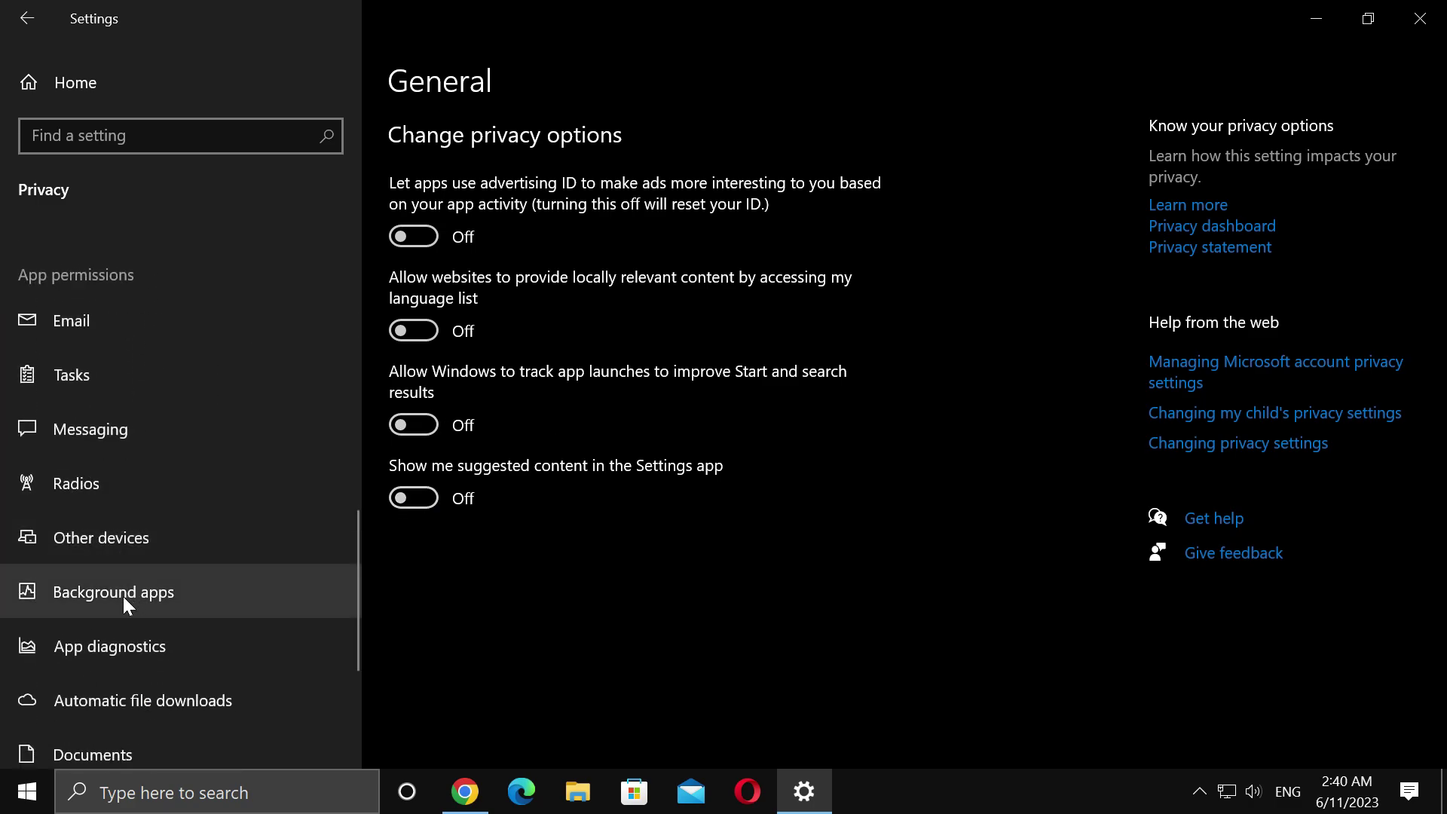
left_click(124, 595)
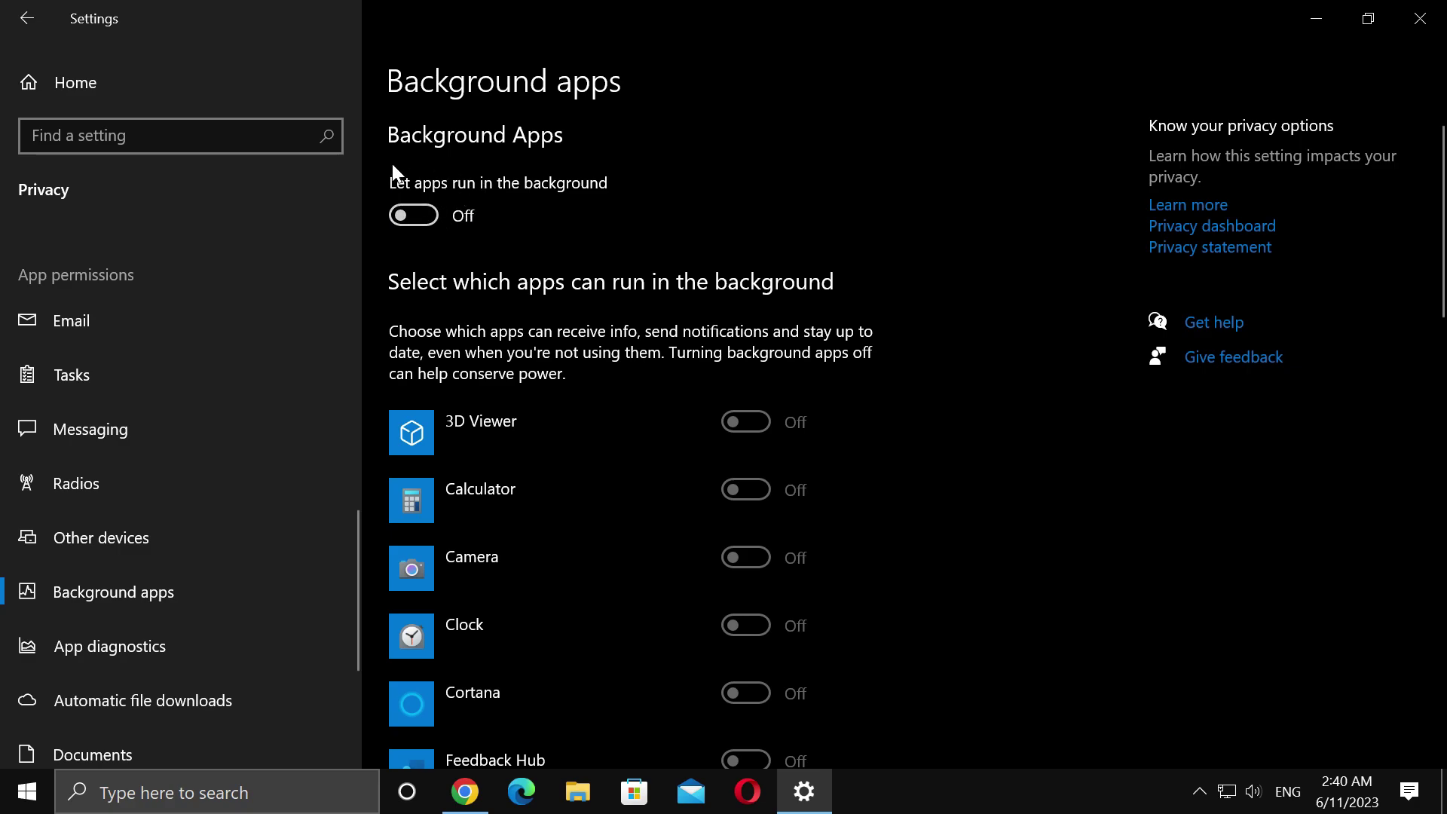
- Open the Startup page in the Apps settings, review which apps start at login, and close Settings
left_click(97, 103)
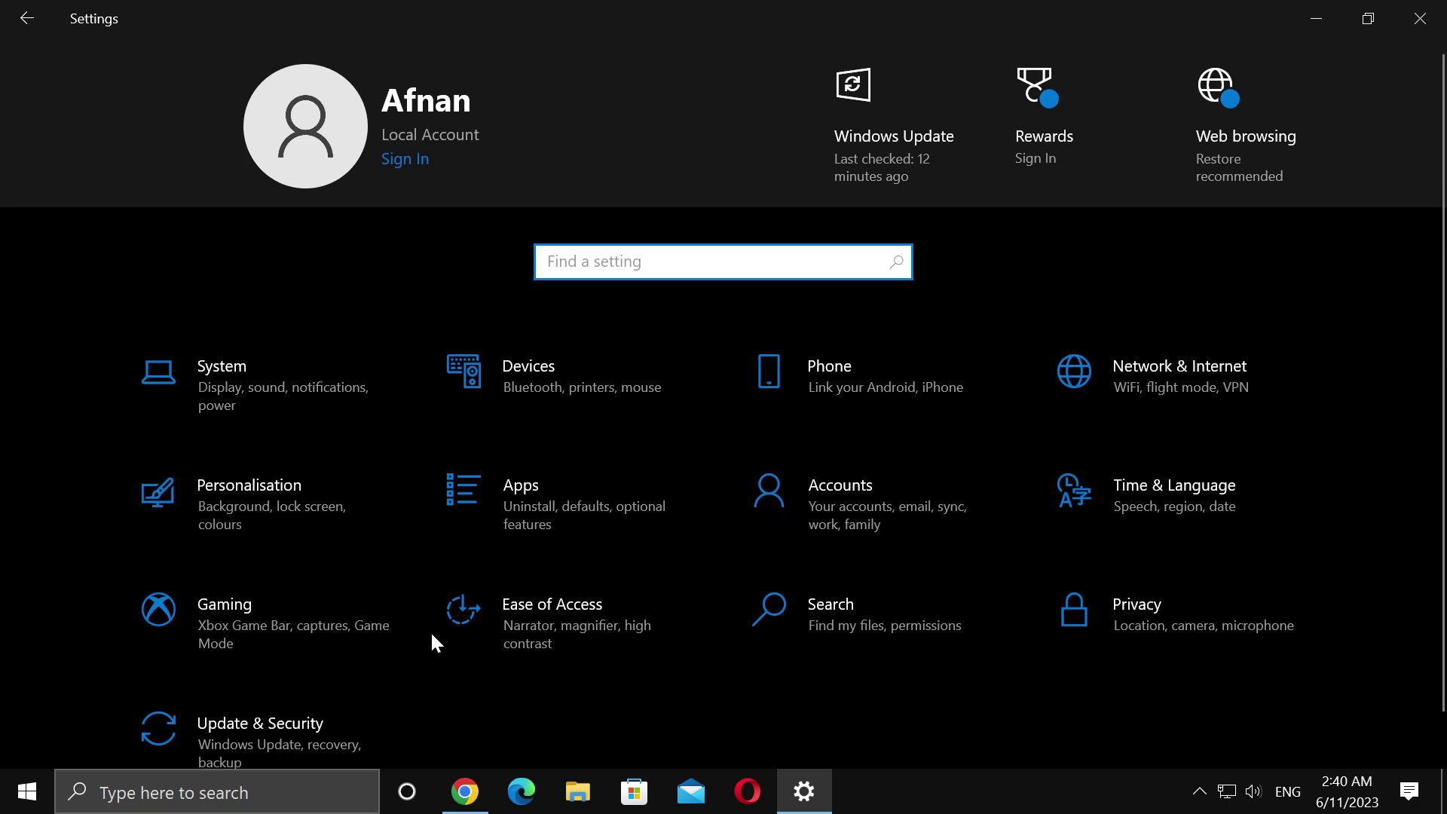
left_click(503, 511)
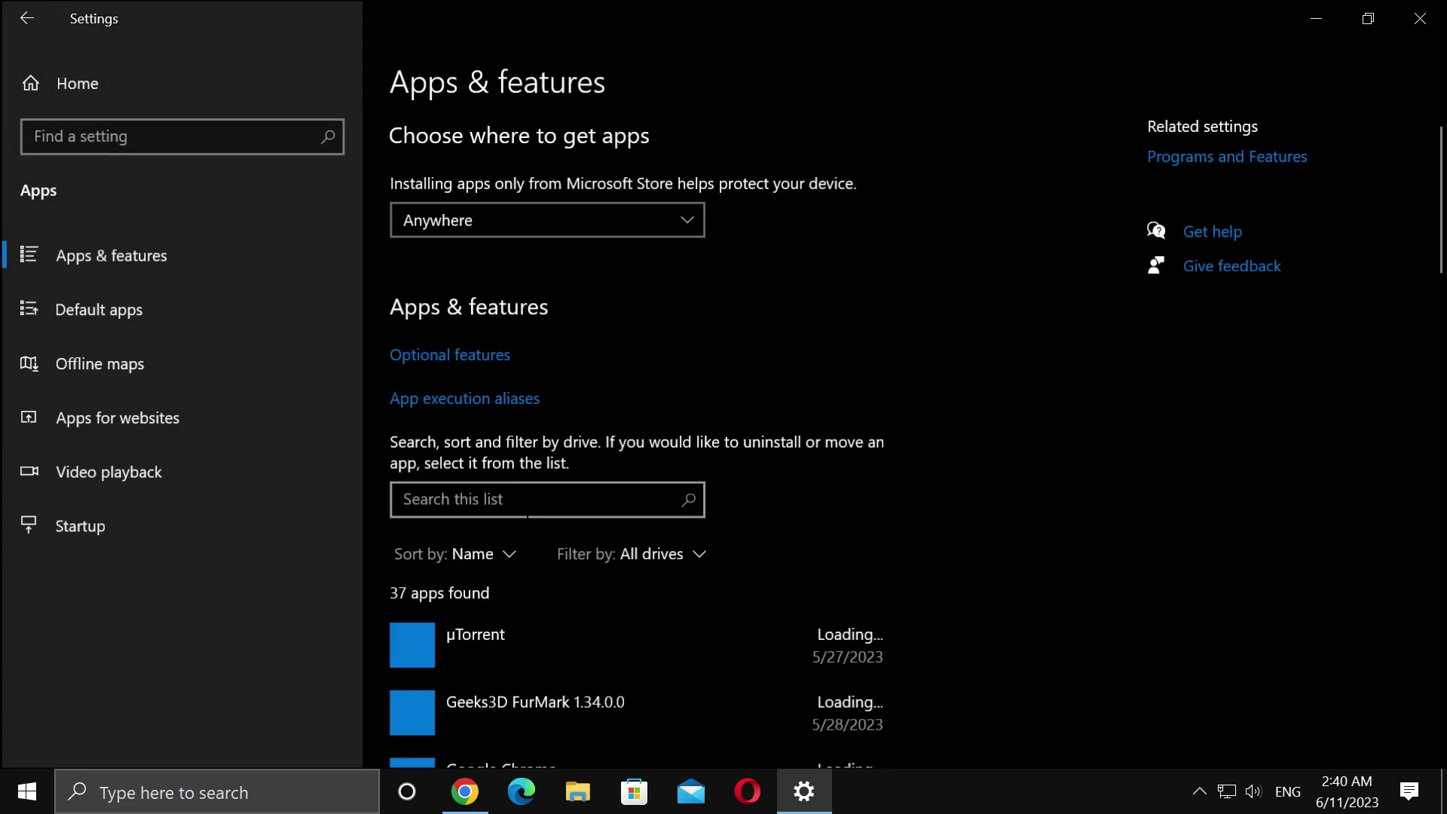
left_click(85, 528)
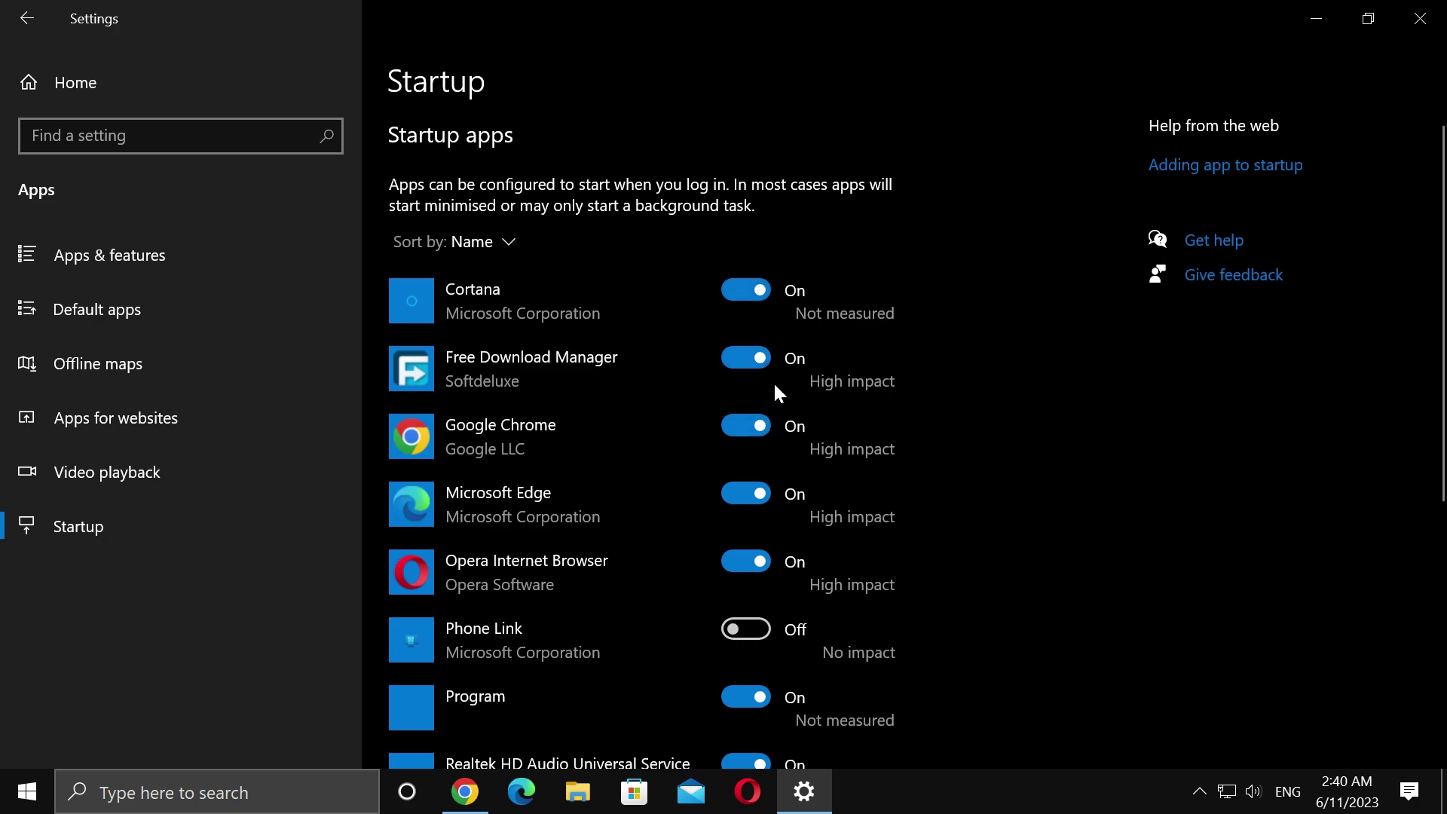
scroll(774, 386, "down", 6)
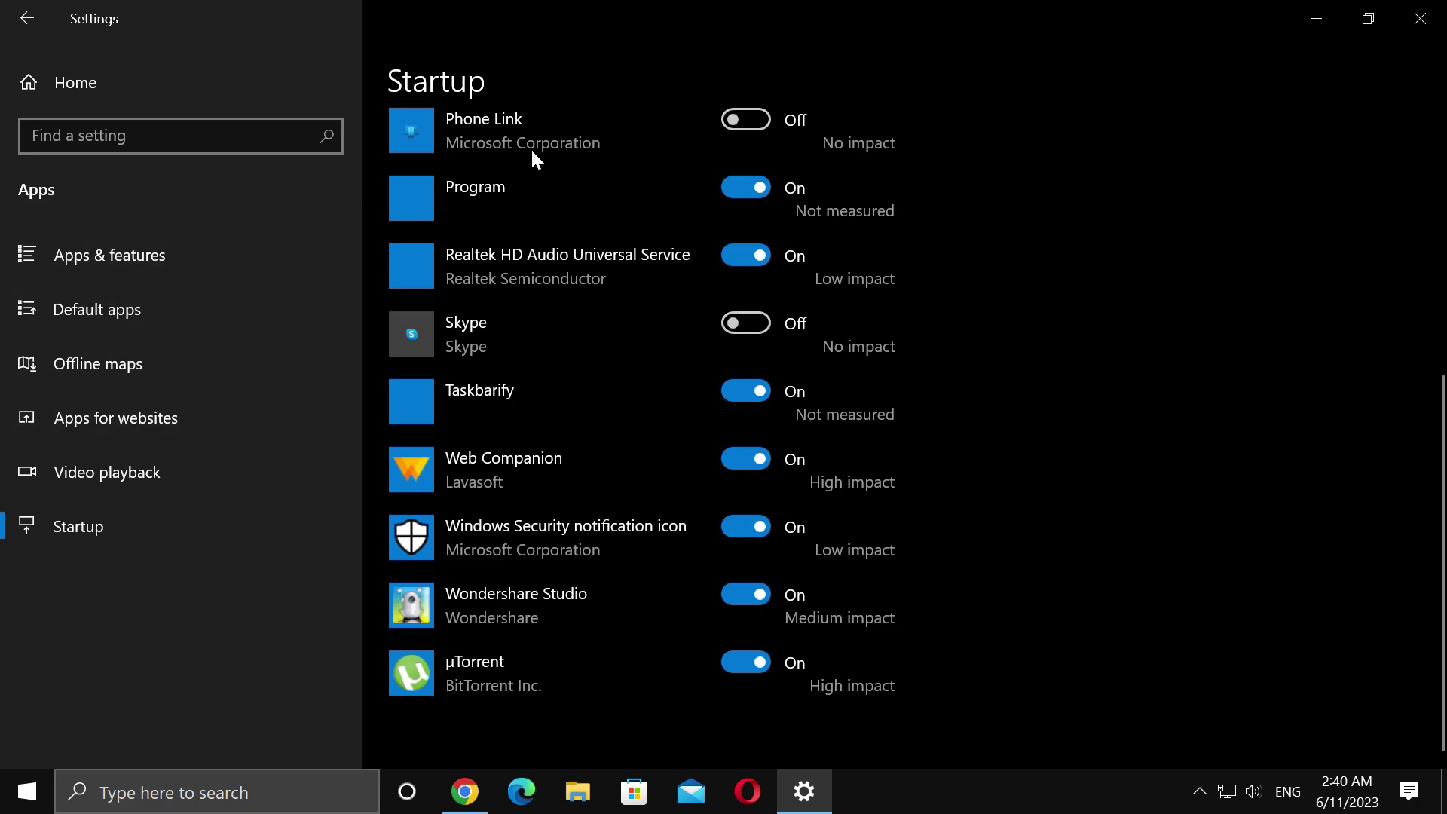
left_click(137, 80)
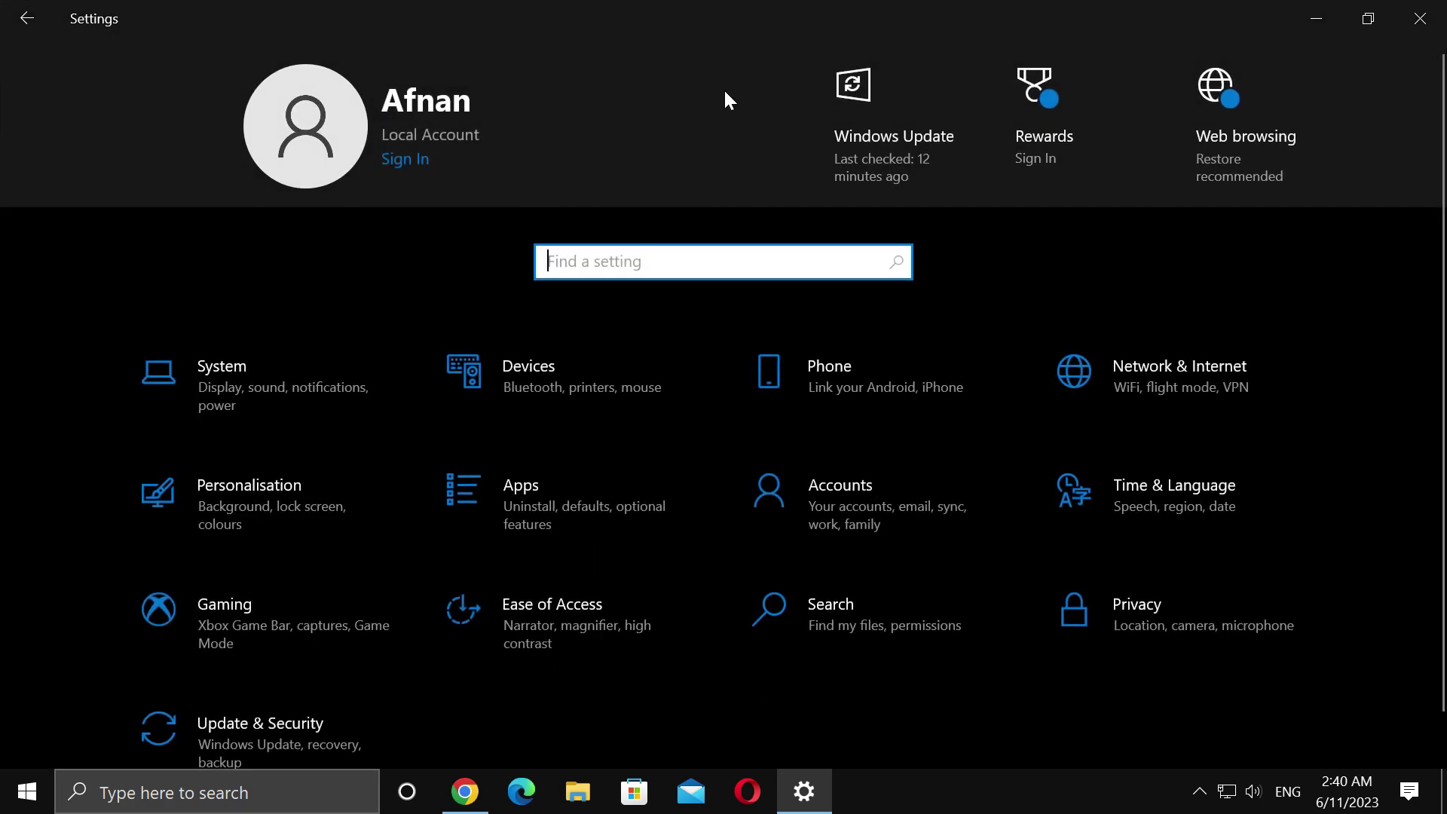
left_click(1420, 18)
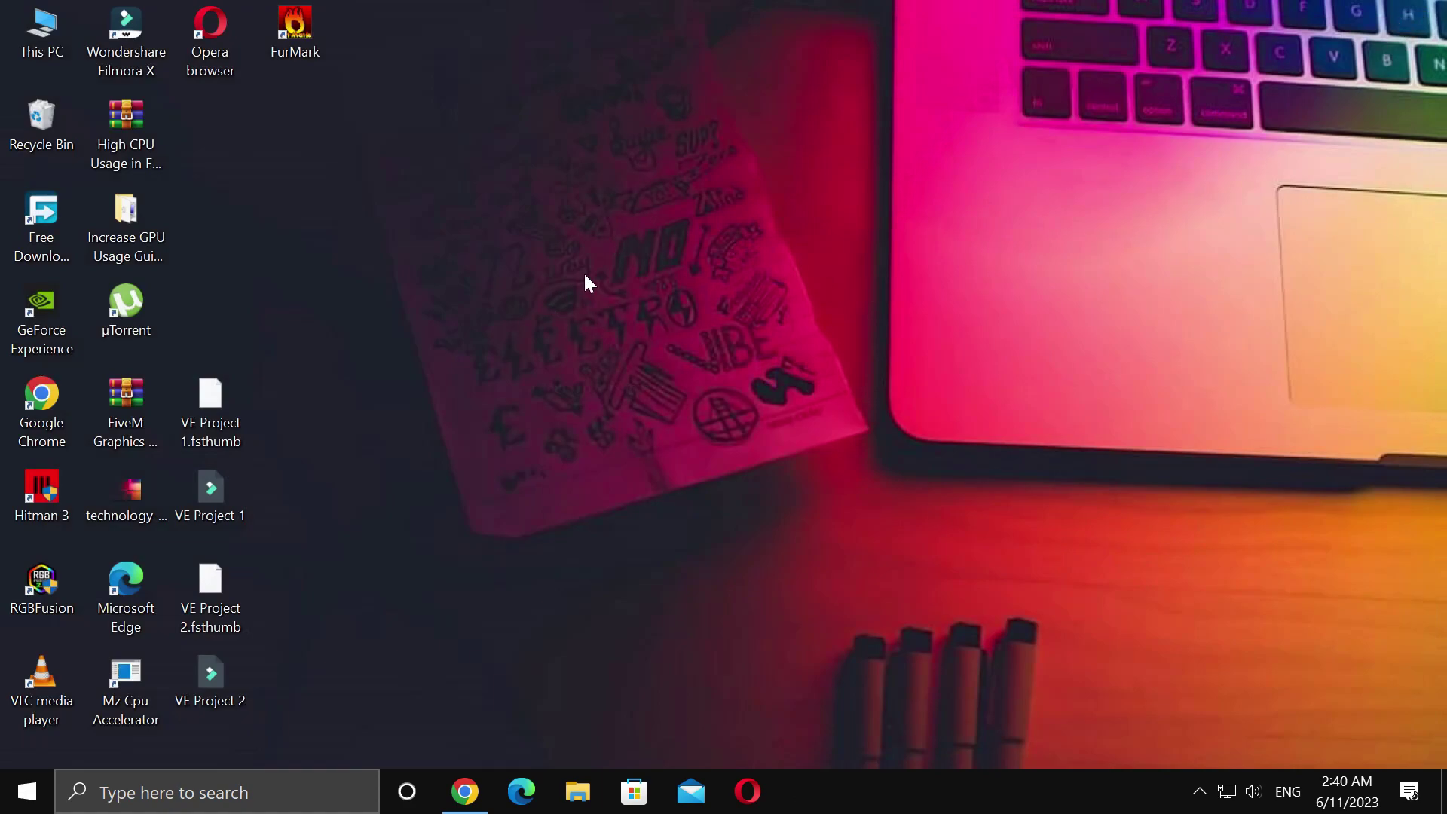
- Open the Windows Temp folder by running "temp" from the Run dialog
left_click(275, 776)
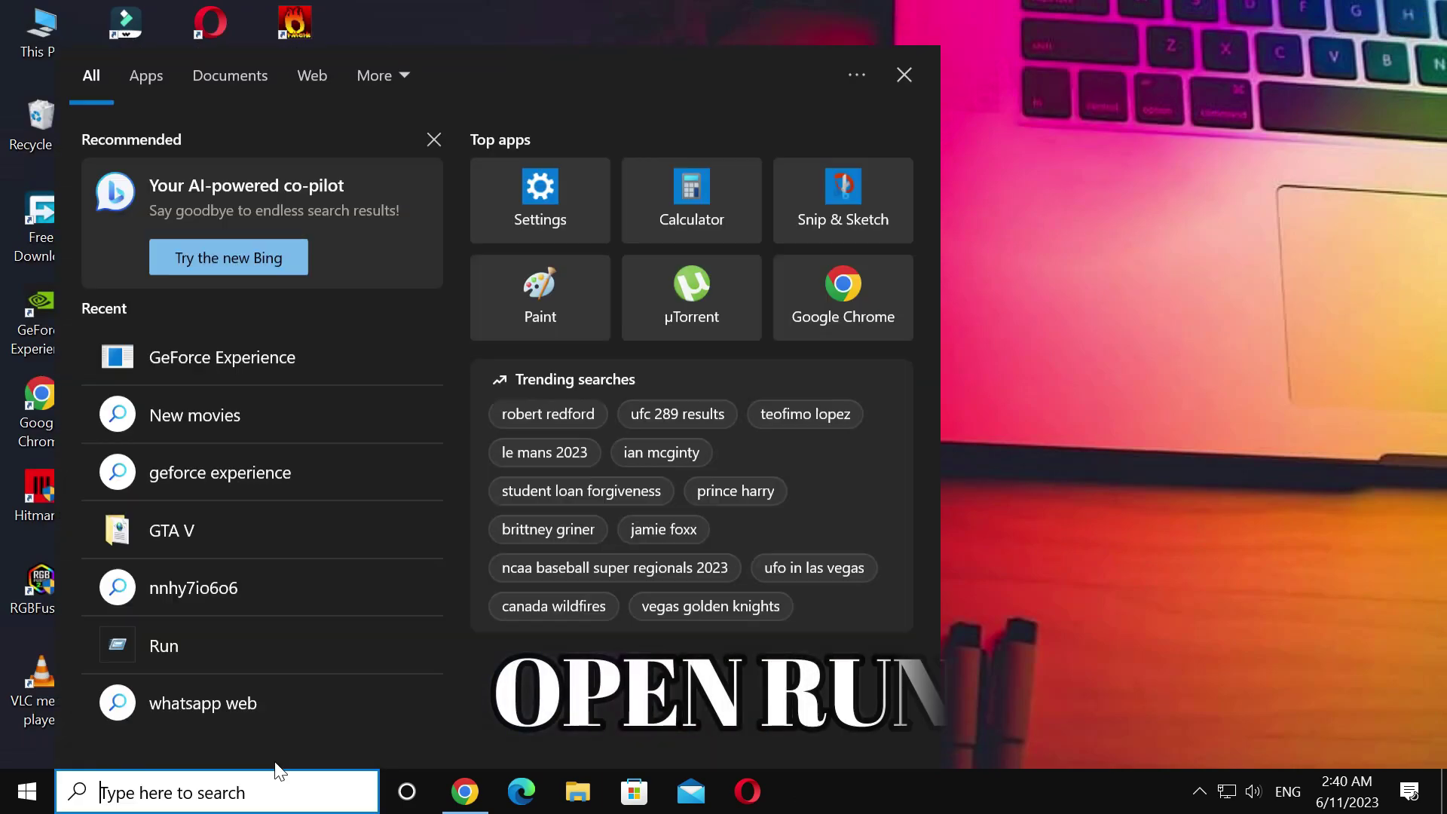
type("run")
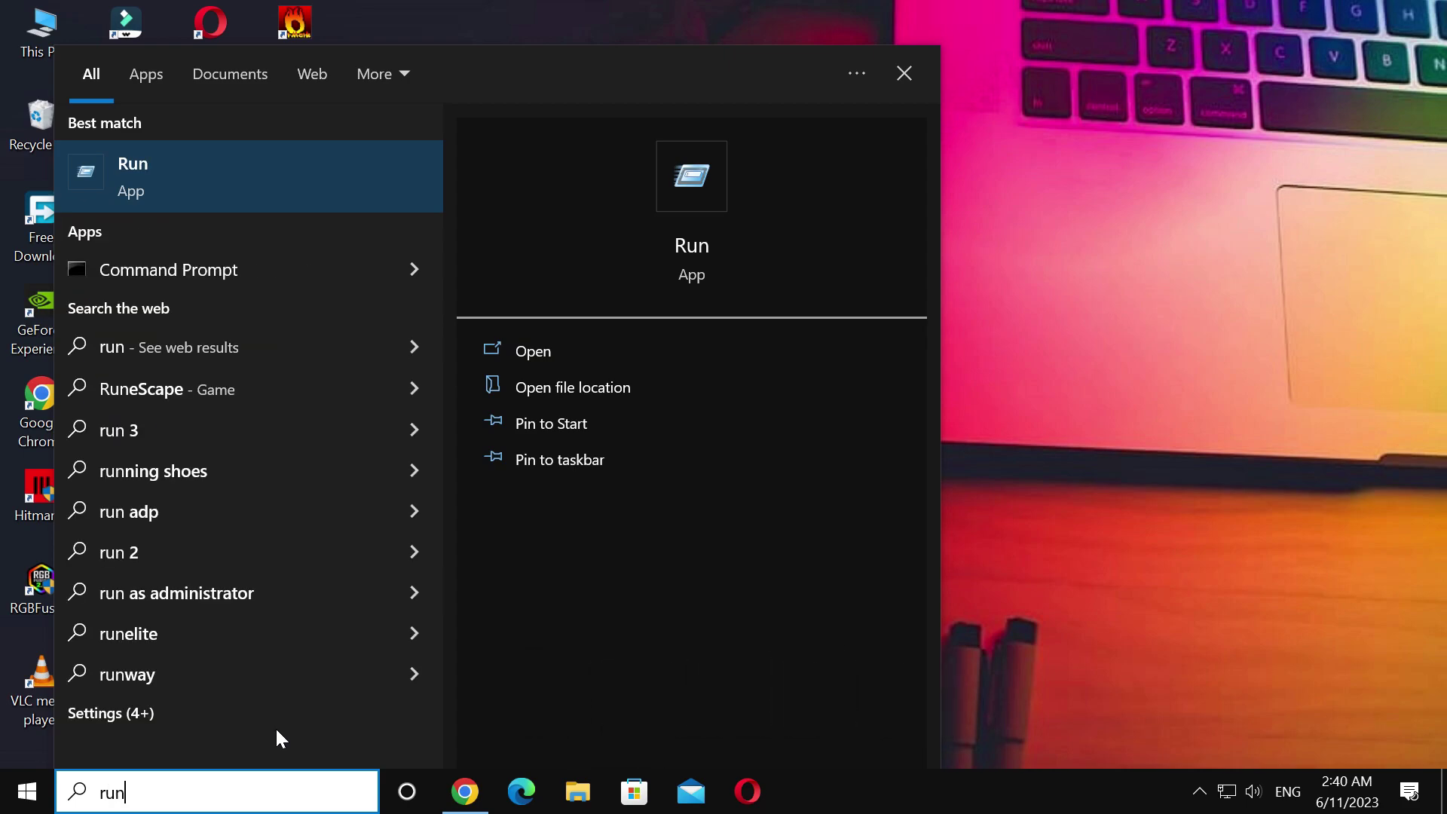
key("Return")
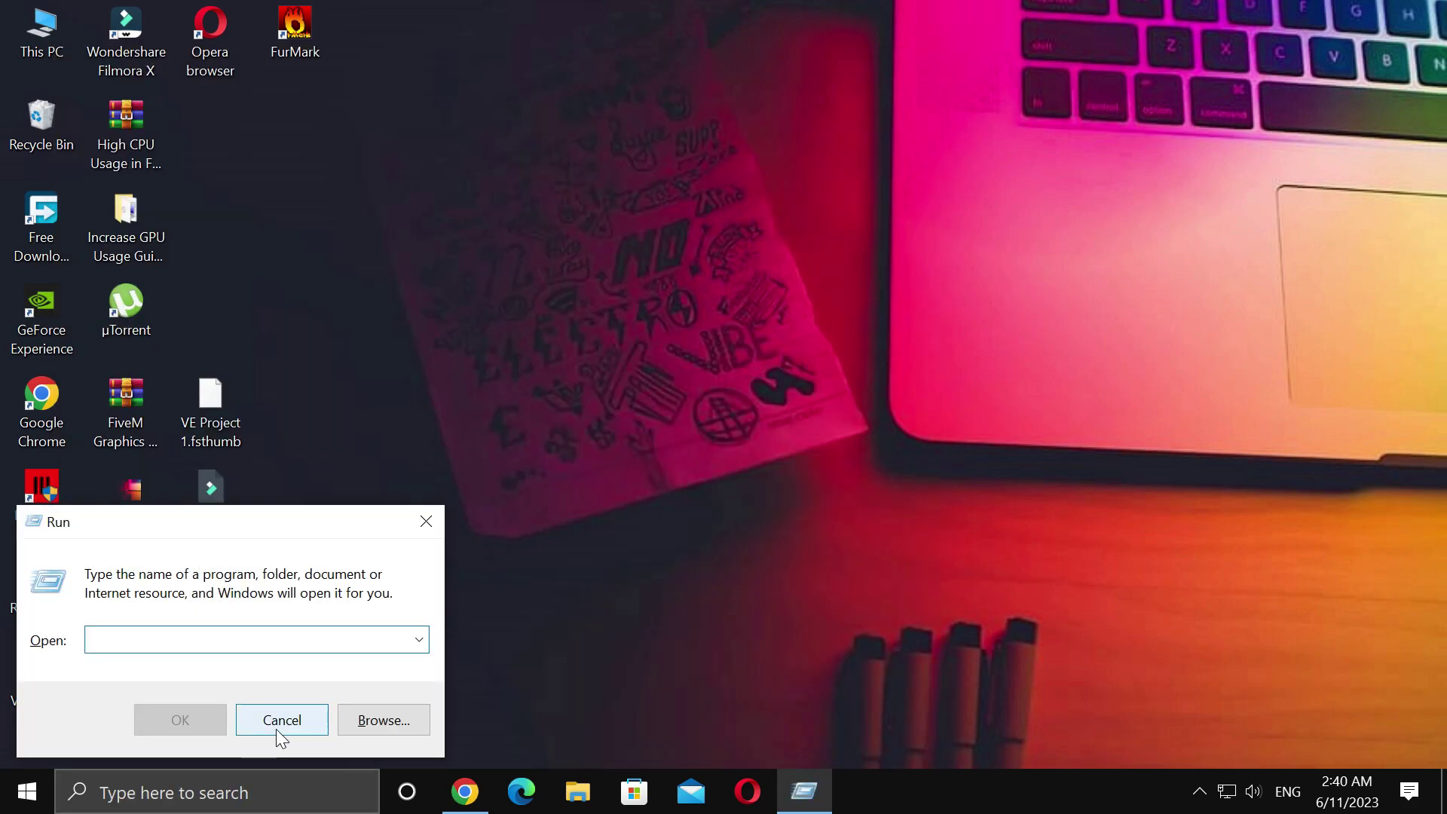
type("temp")
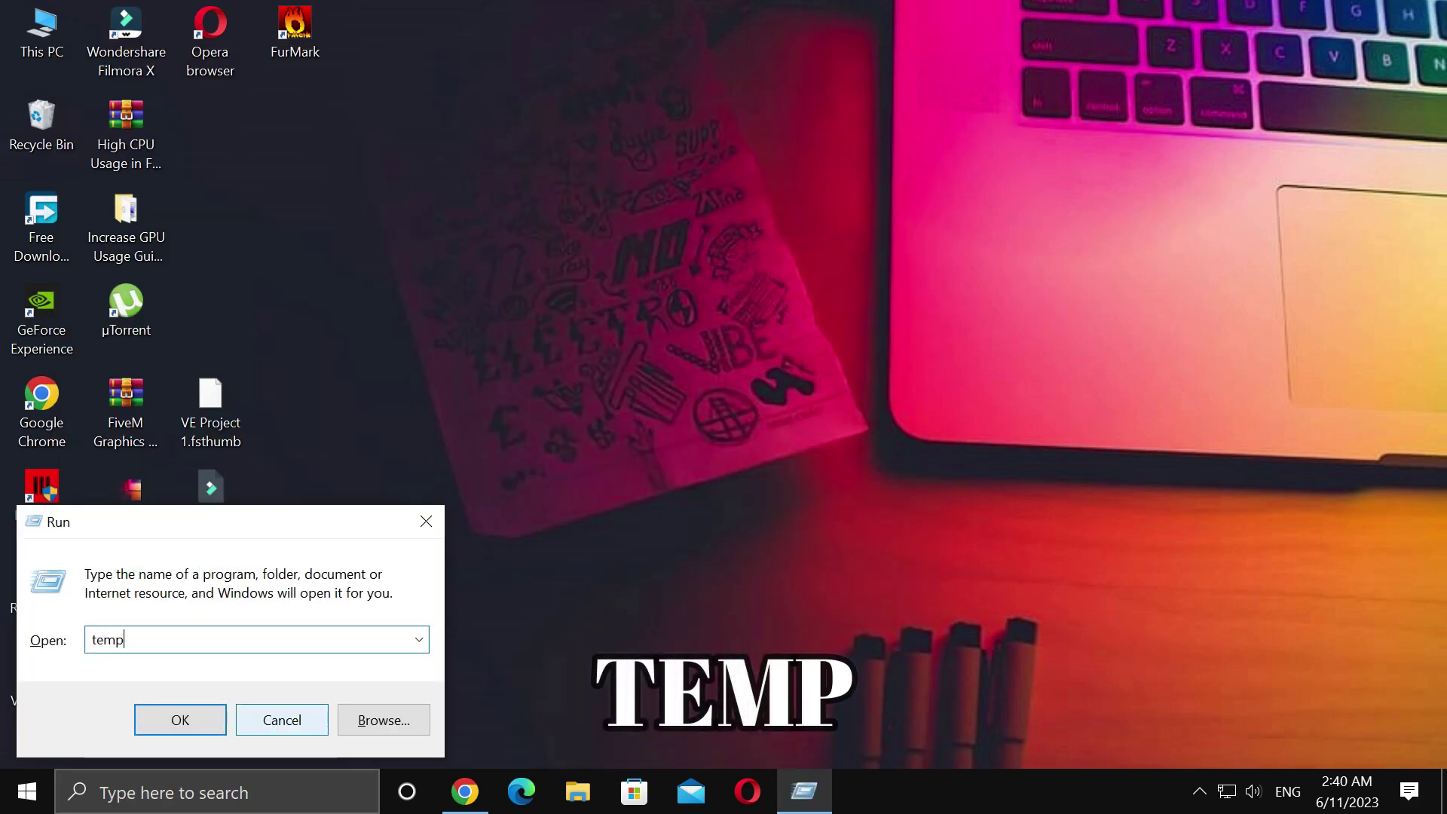
key("Return")
- Delete all files and folders in the Windows Temp folder and close its window
key("ctrl+a")
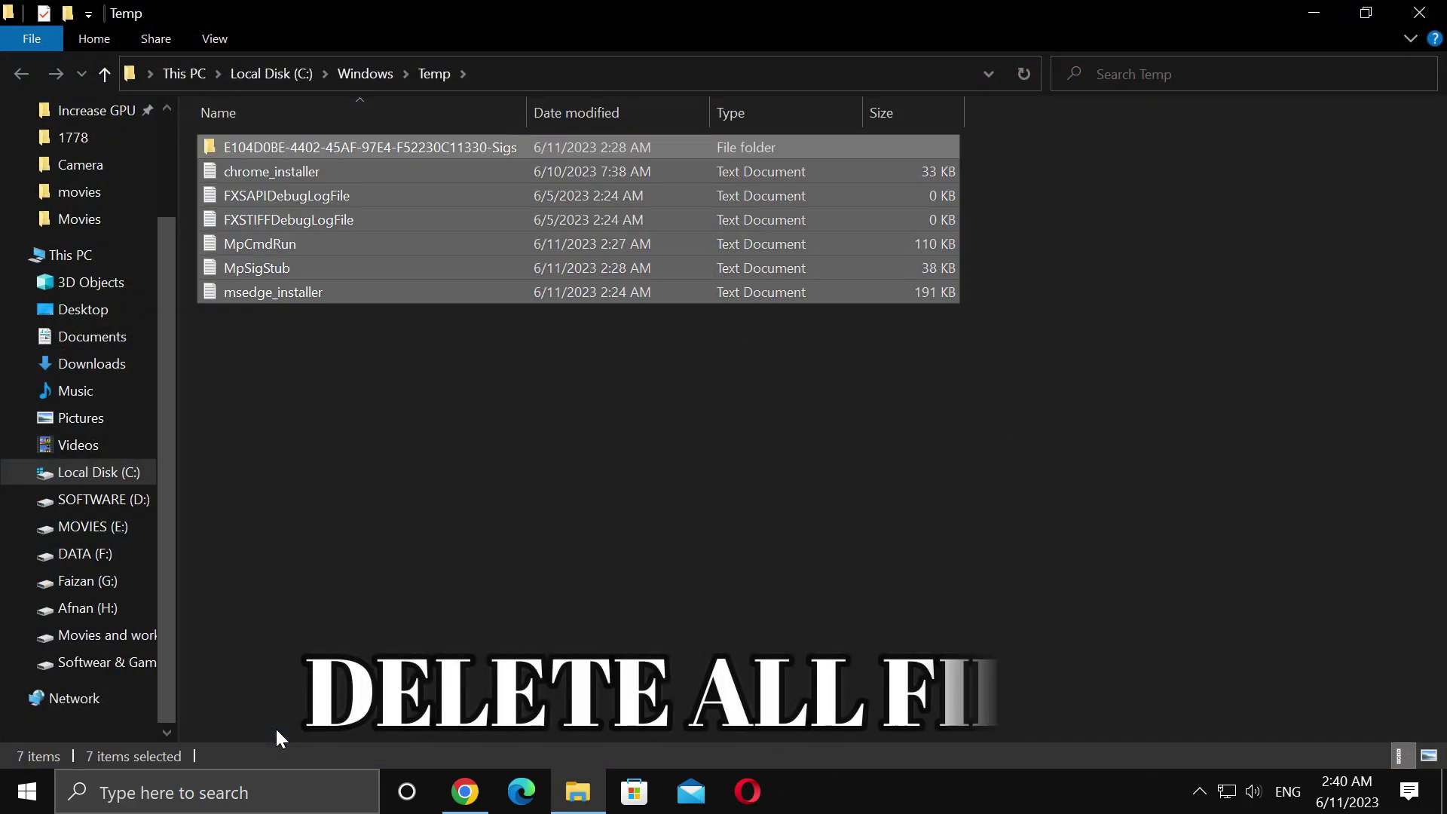
key("Delete")
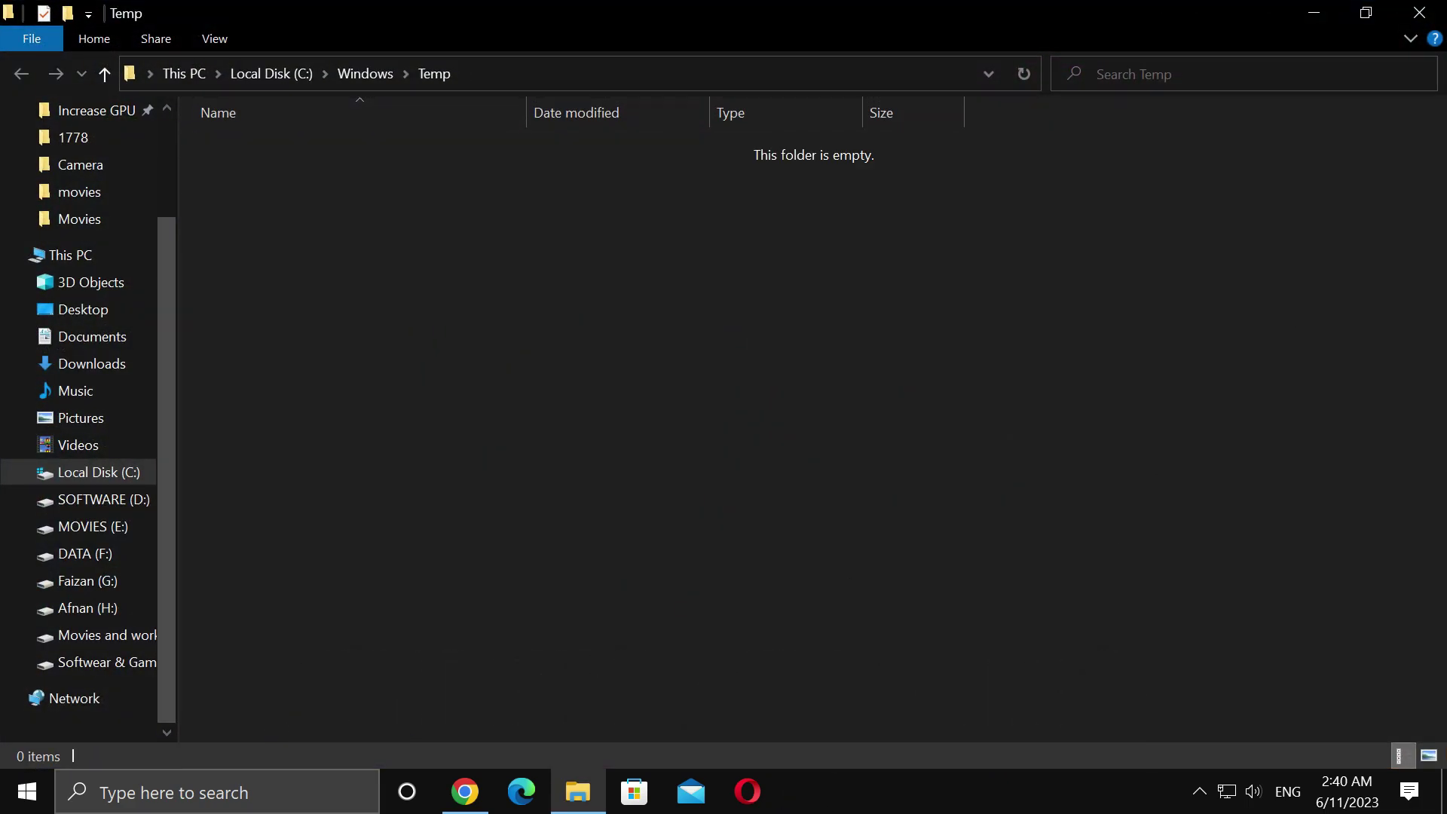
left_click(1419, 12)
- Open the user's AppData Temp folder by running "%TEMP%" from the Run dialog
left_click(309, 793)
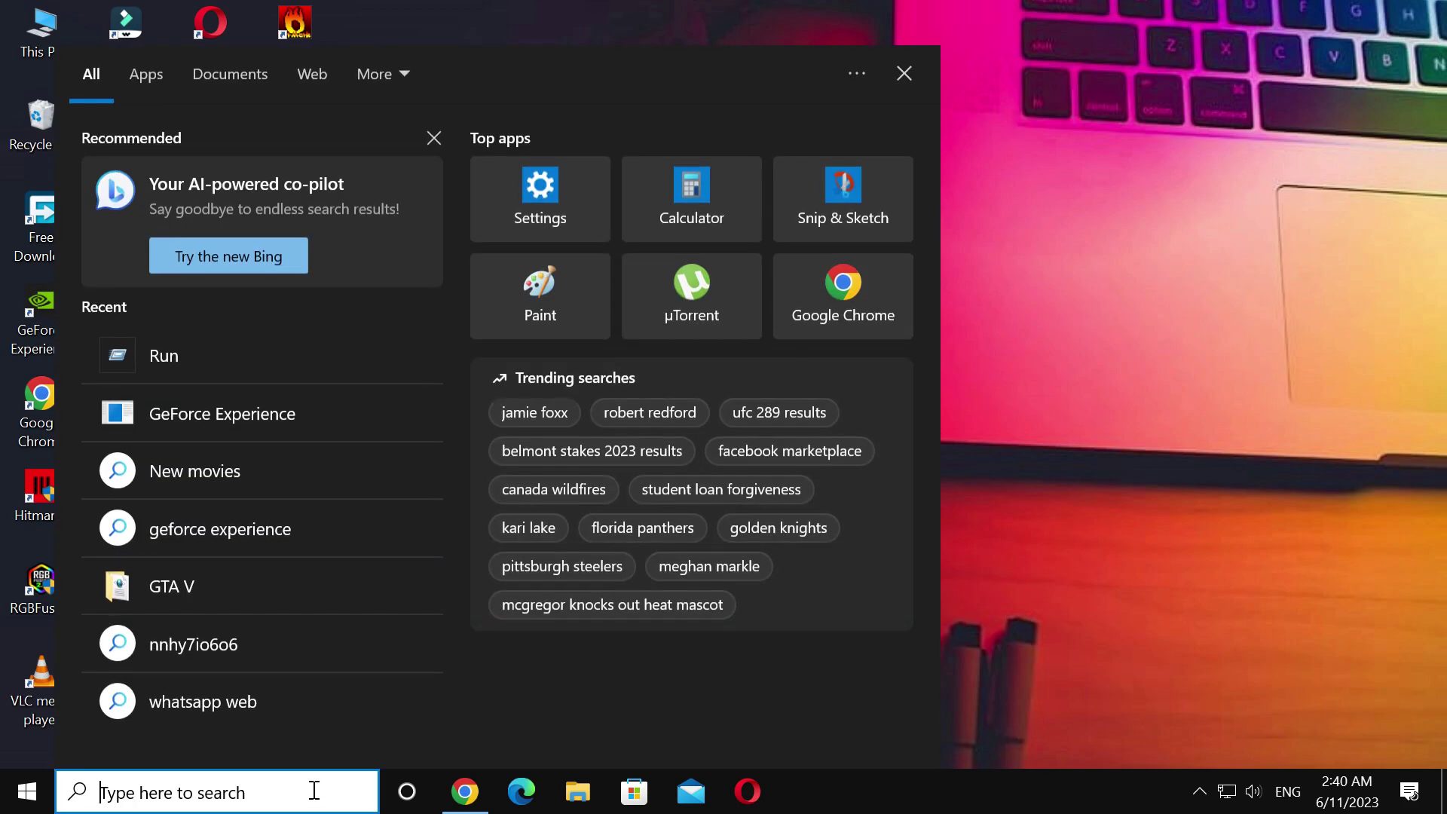
type("run")
key("Return")
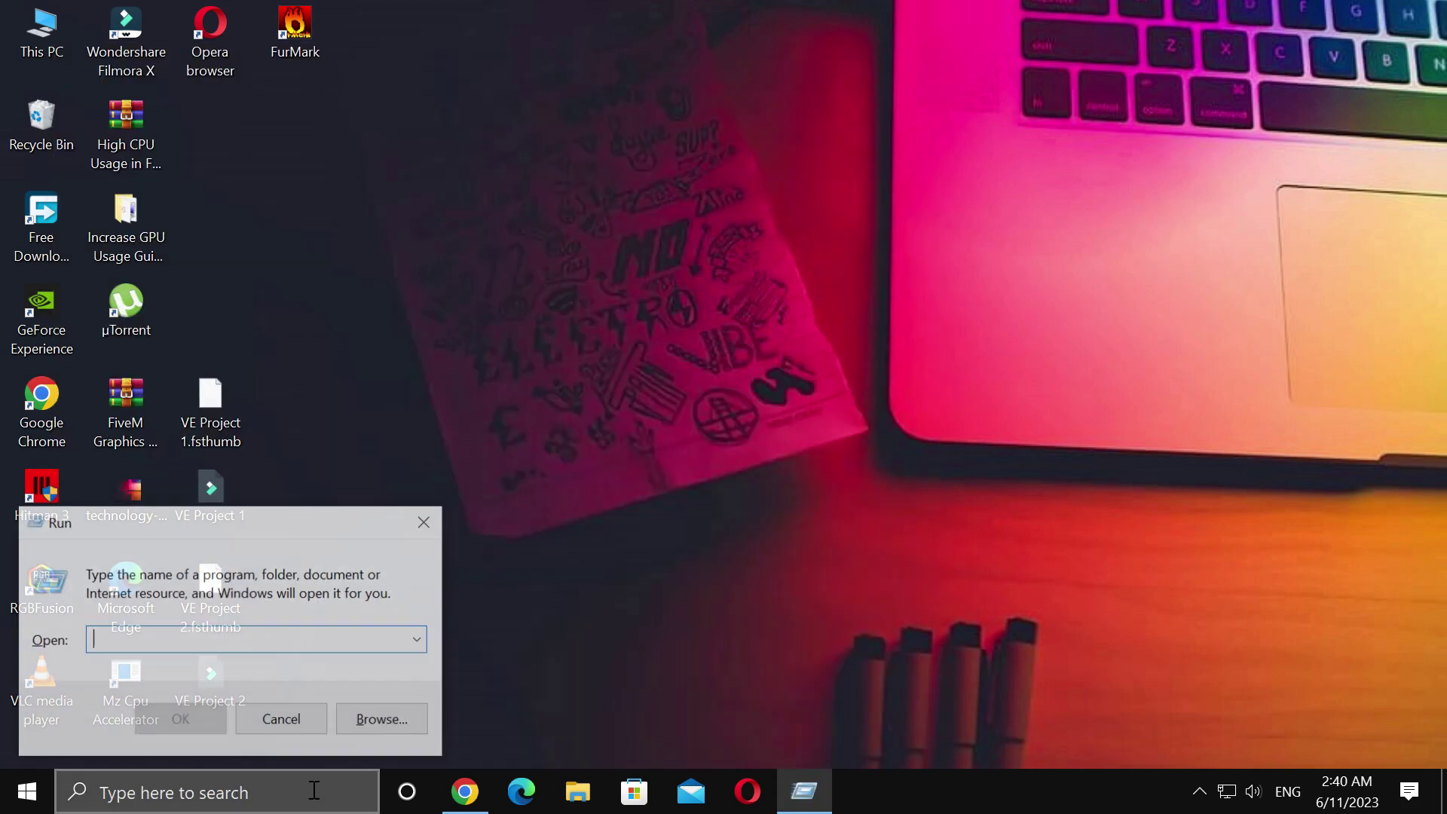
type("%TEMP%")
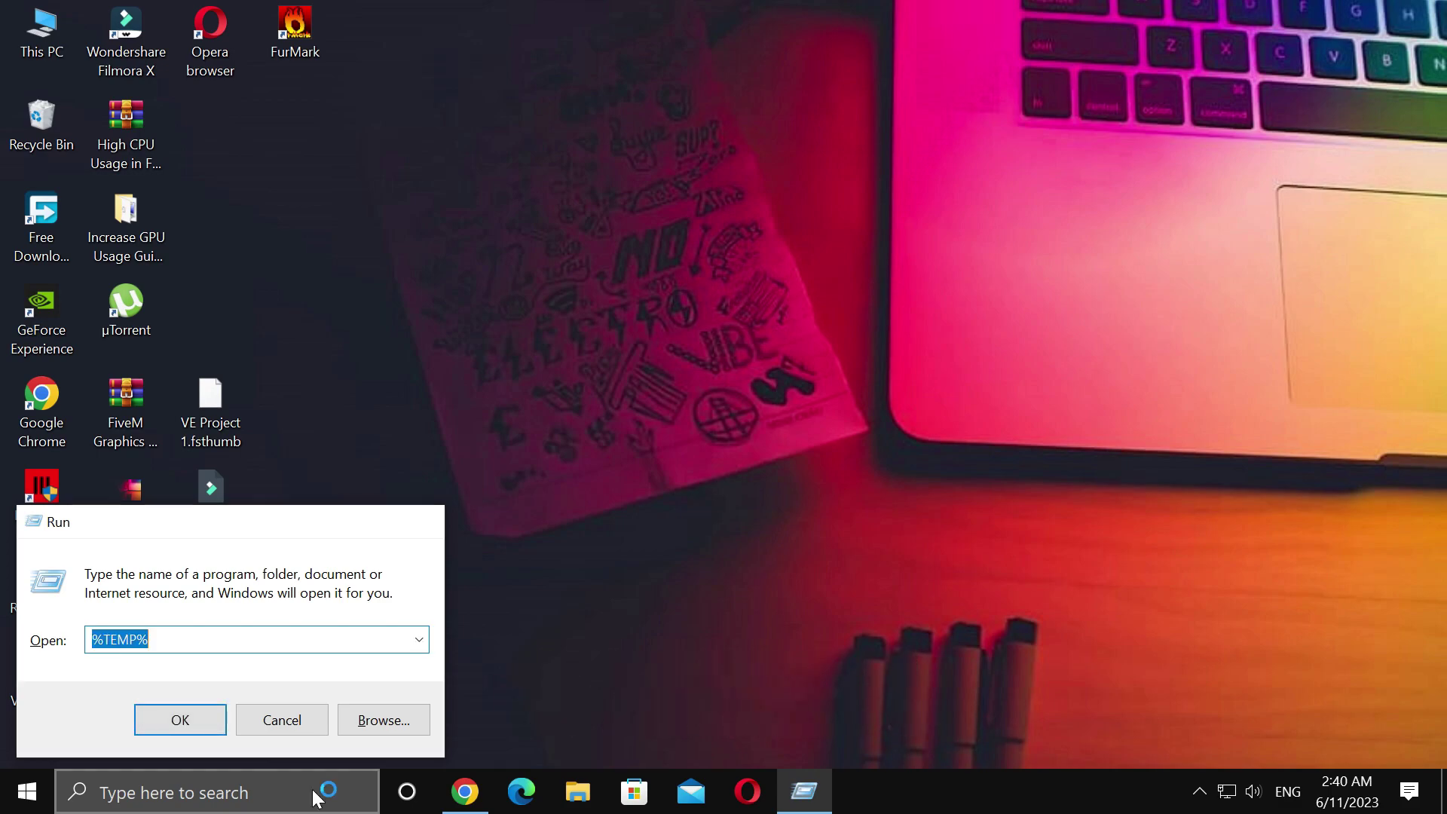
key("Return")
- Delete everything in the user's Temp folder, skipping items that cannot be removed, and close the window
key("ctrl+a")
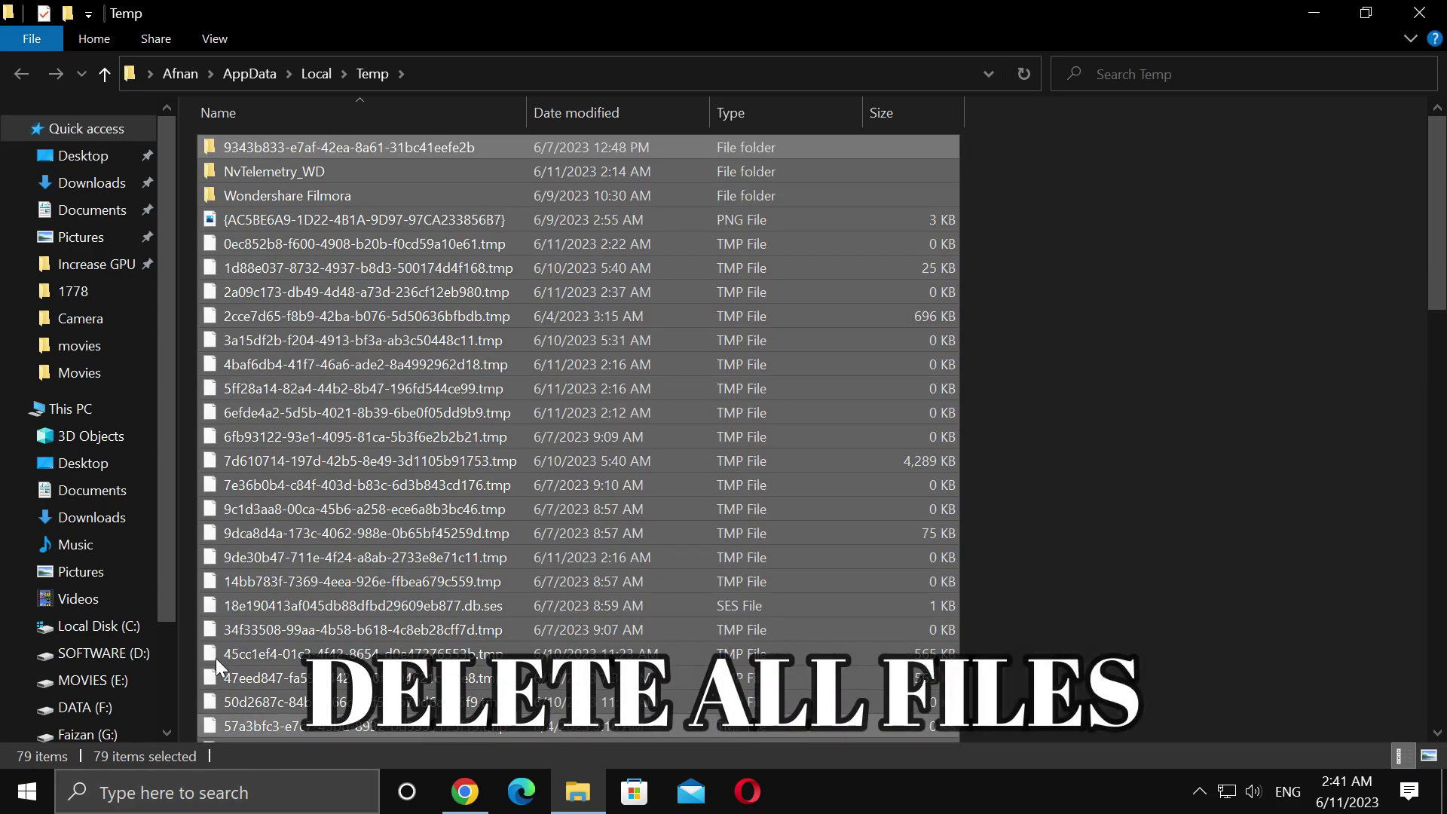
right_click(348, 438)
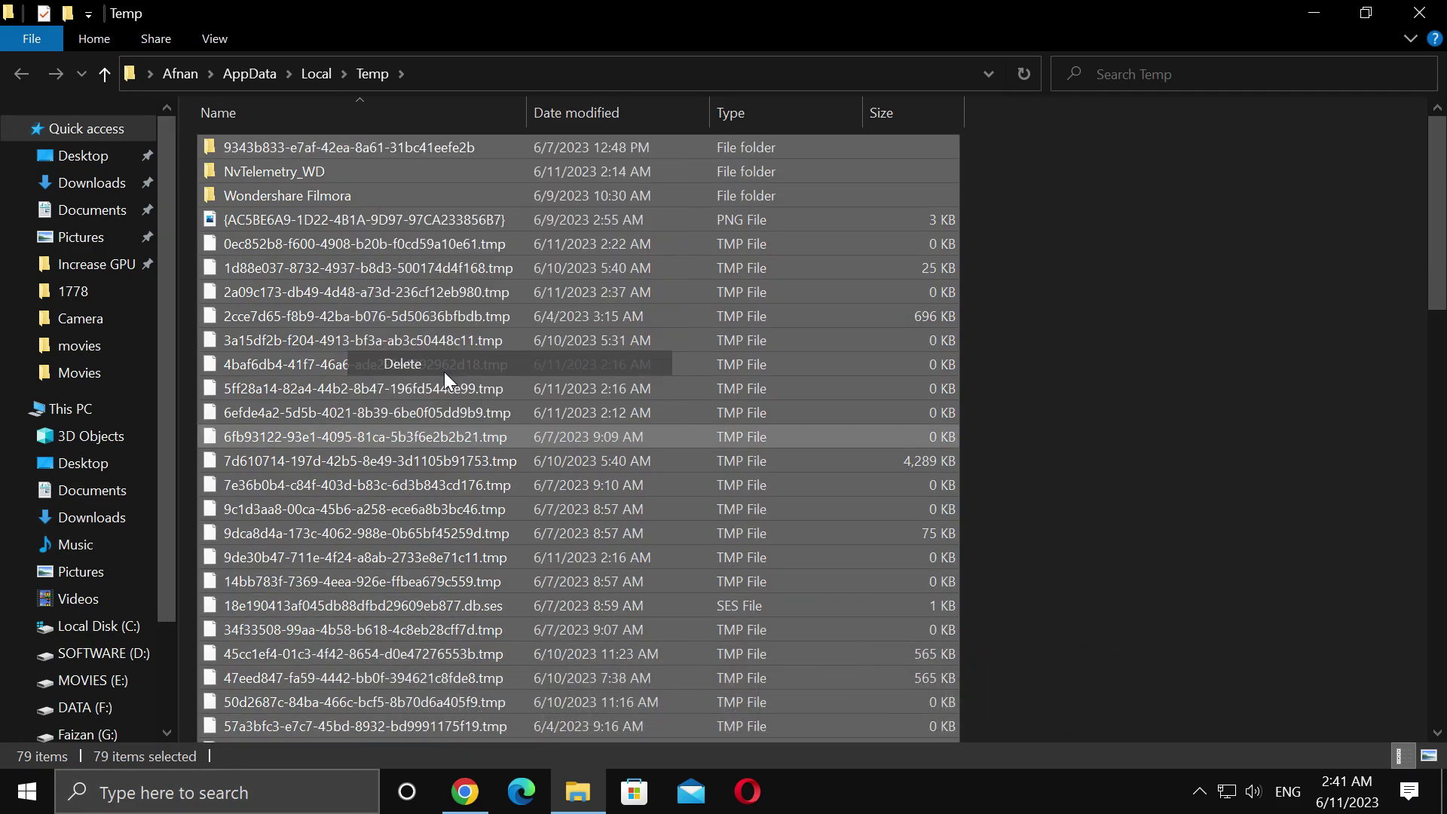
left_click(445, 373)
left_click(373, 400)
left_click(475, 441)
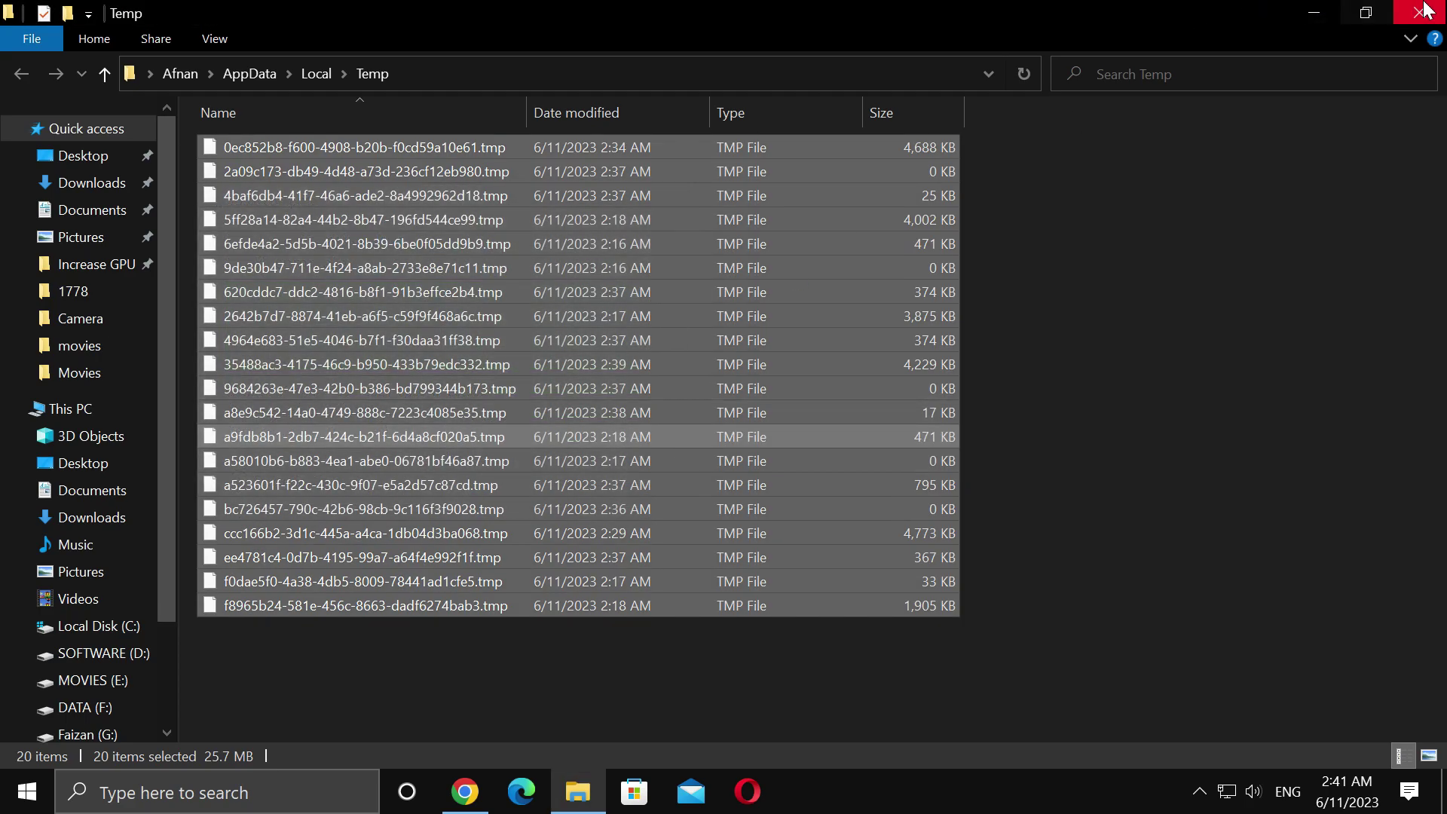
left_click(1424, 11)
- Open the Windows Prefetch folder by running "prefetch" from the Run dialog and grant permanent access to it
left_click(284, 770)
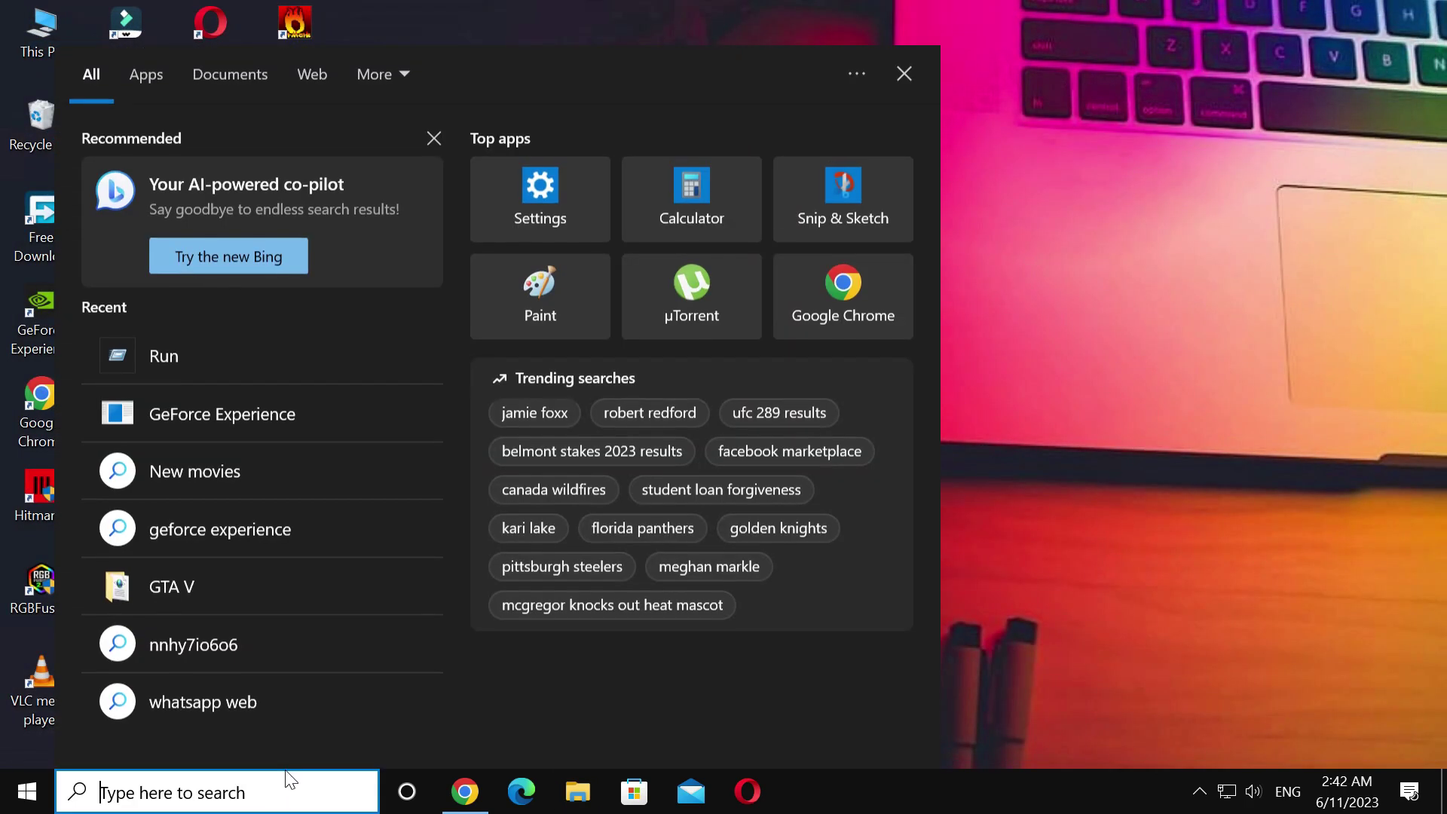
type("run")
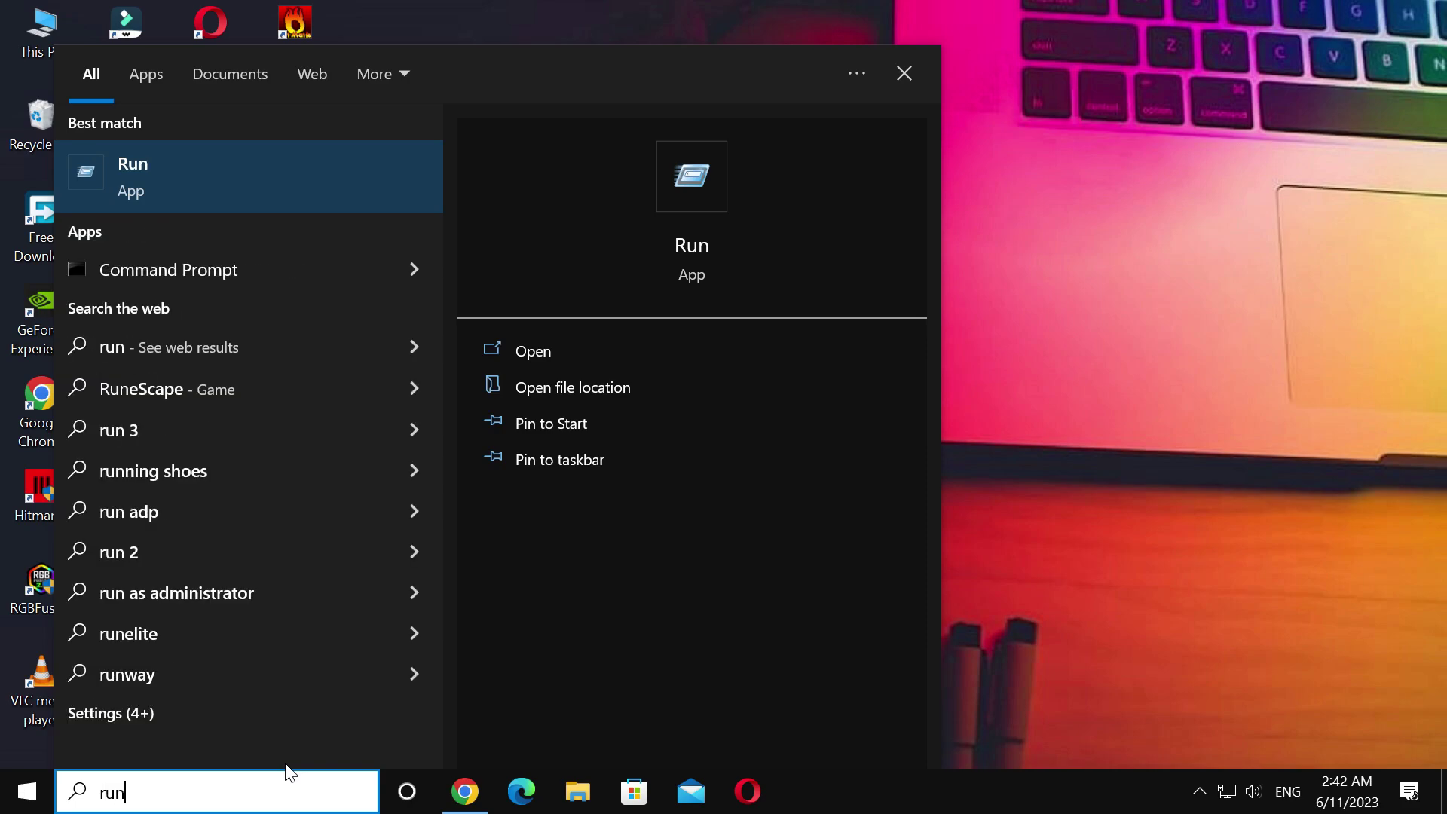
key("Return")
type("p")
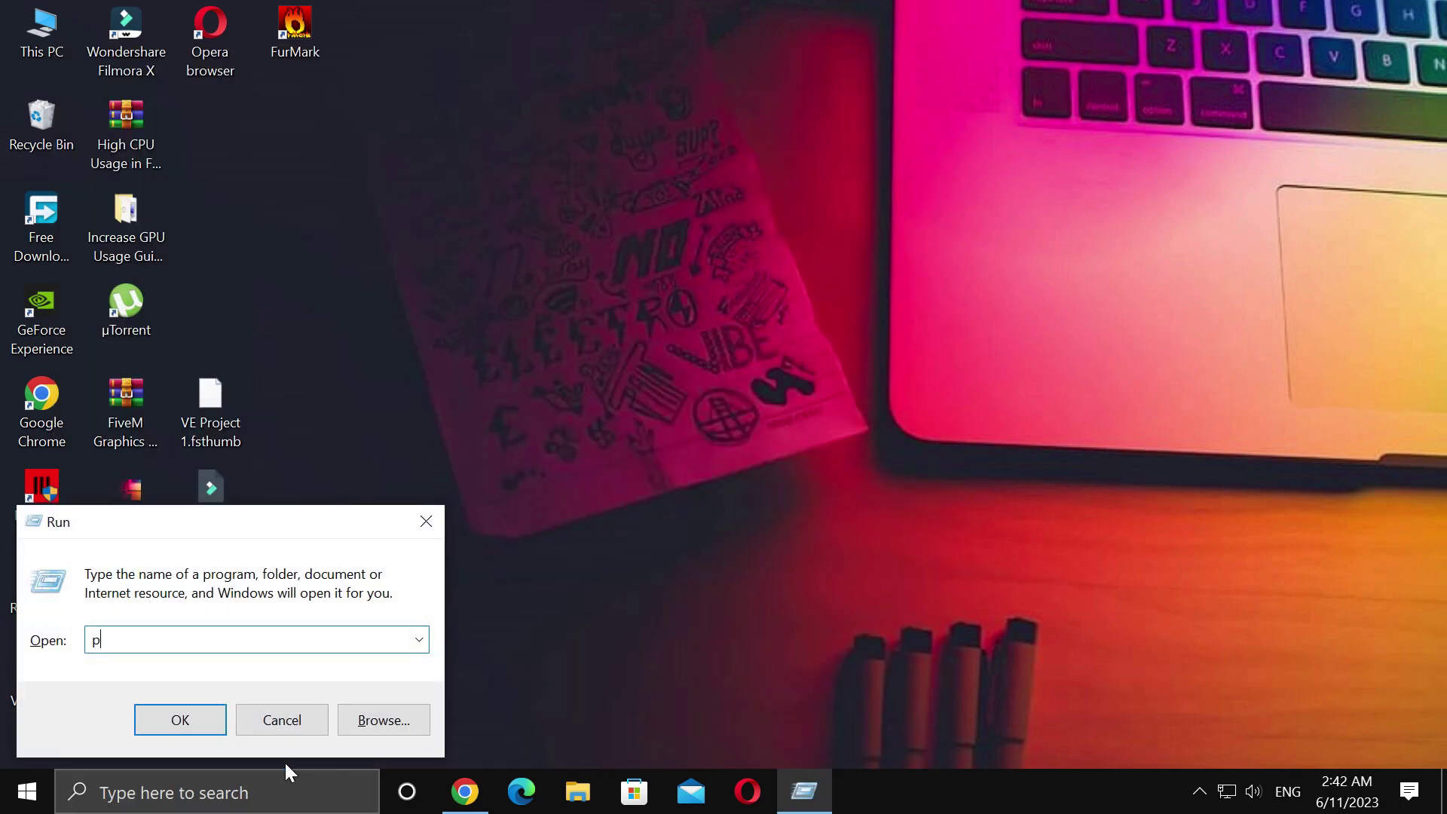
type("refet")
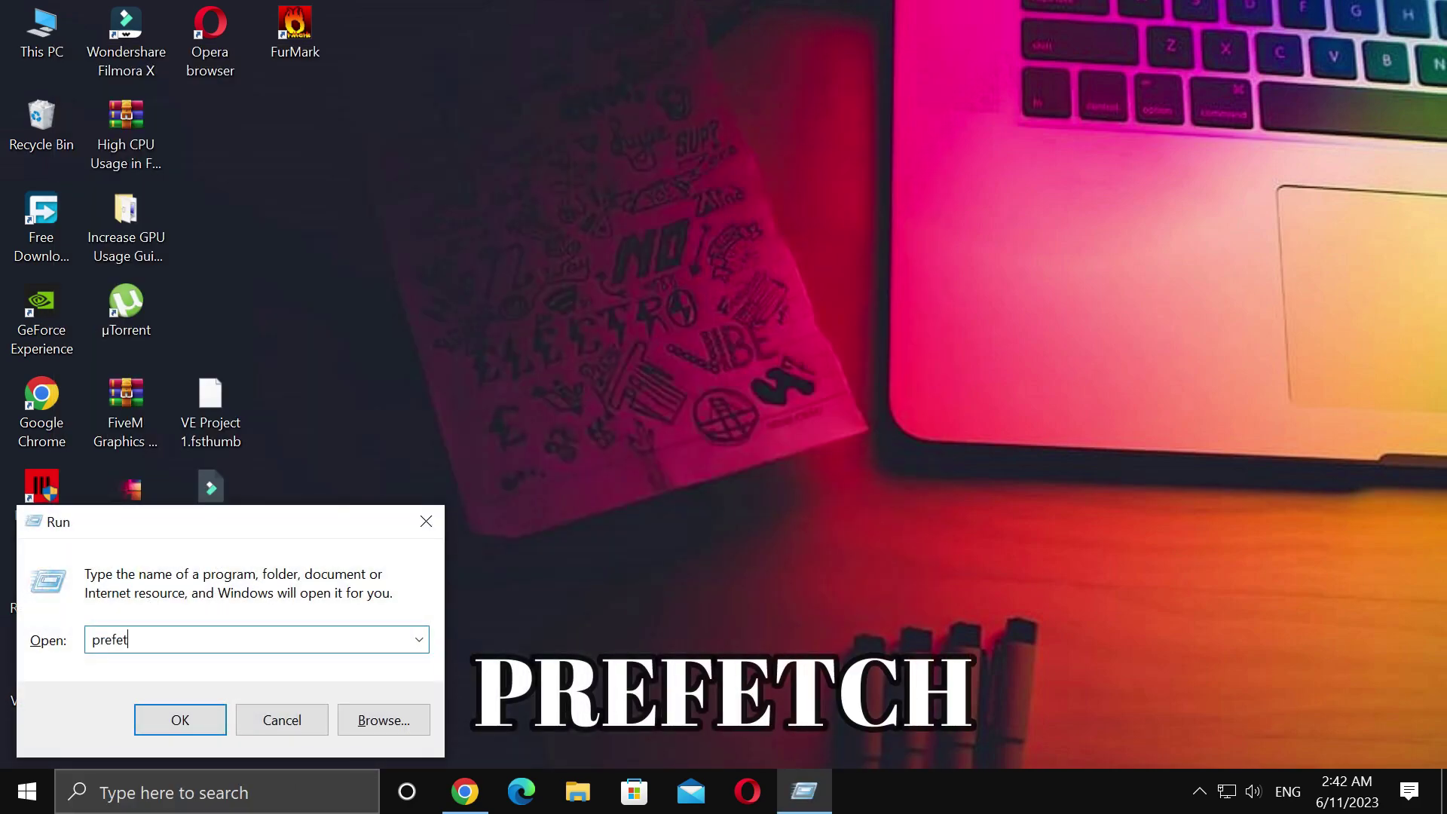
type("ch")
key("Return")
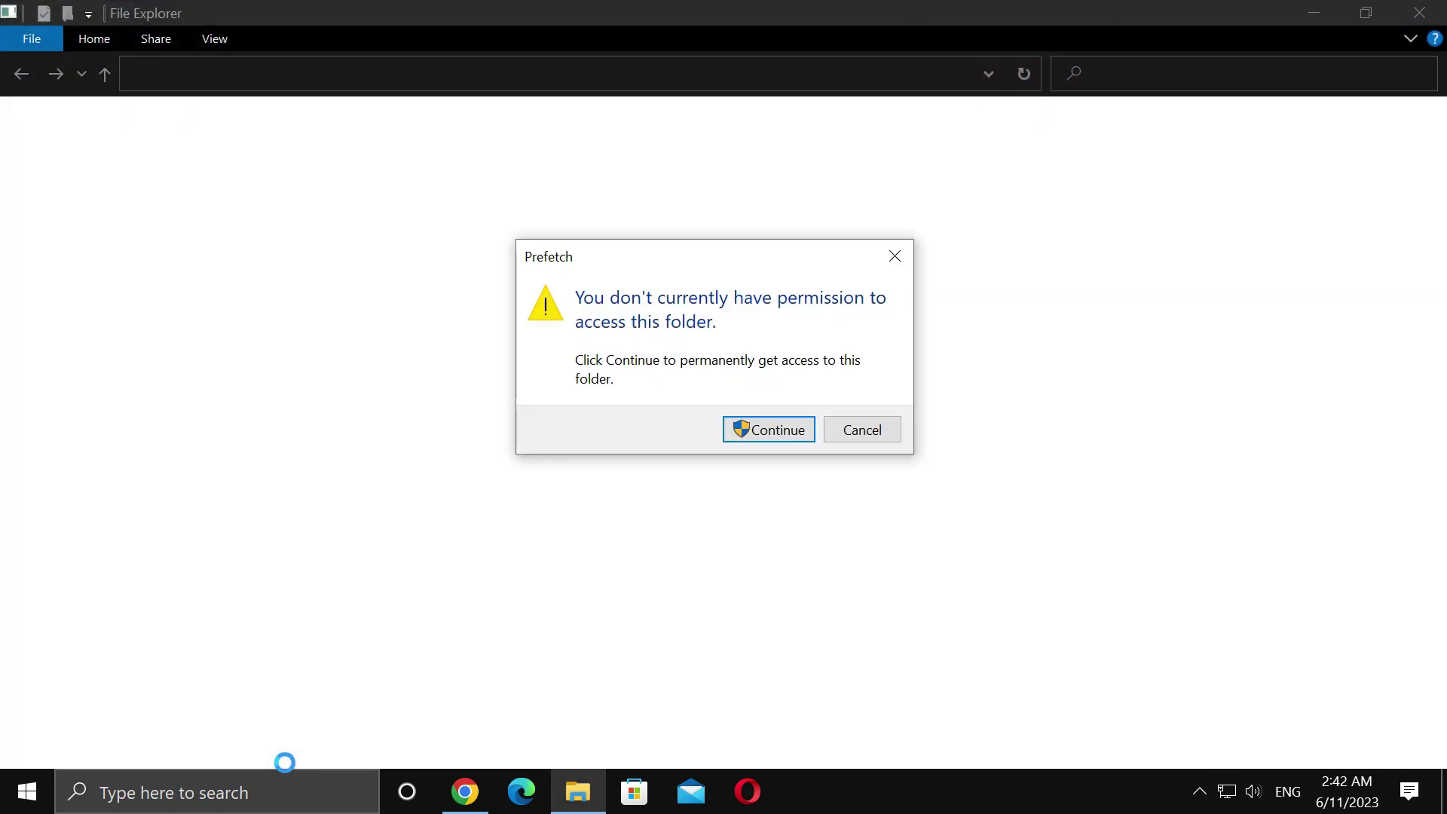
left_click(781, 432)
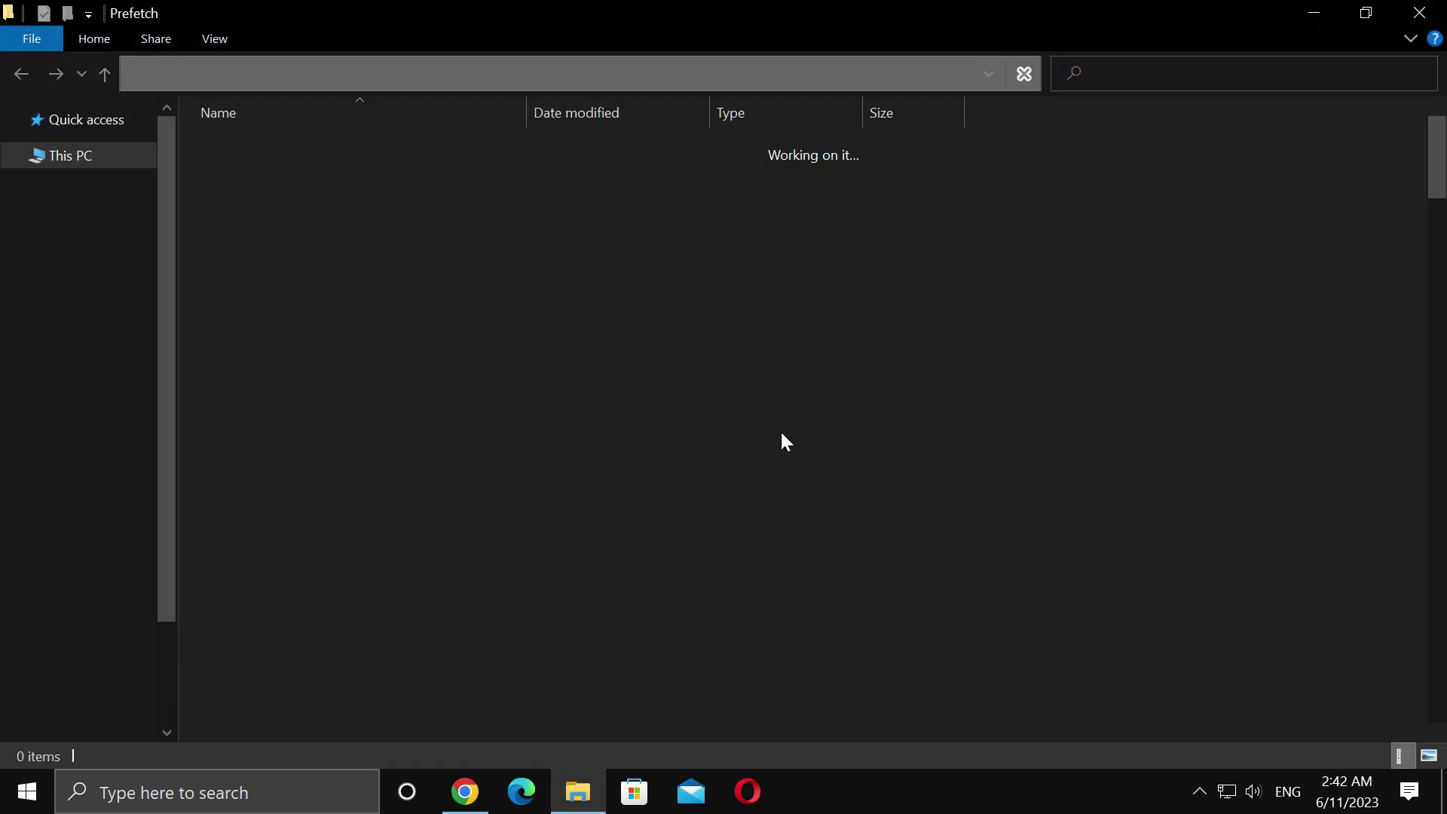
- Delete all Prefetch files, skipping any that are in use for all current items, and close the folder window
key("ctrl+a")
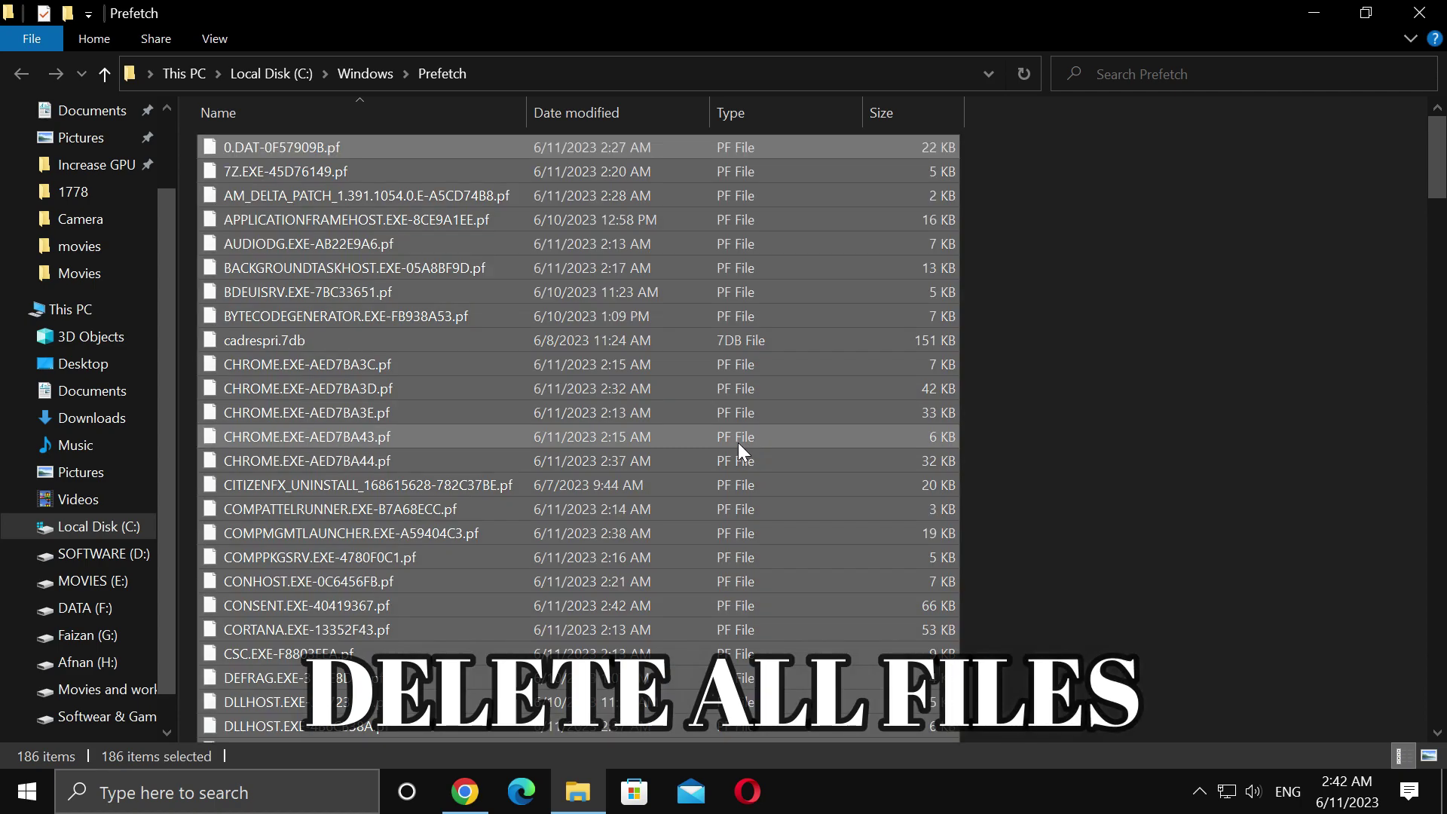
right_click(736, 445)
left_click(857, 374)
left_click(655, 419)
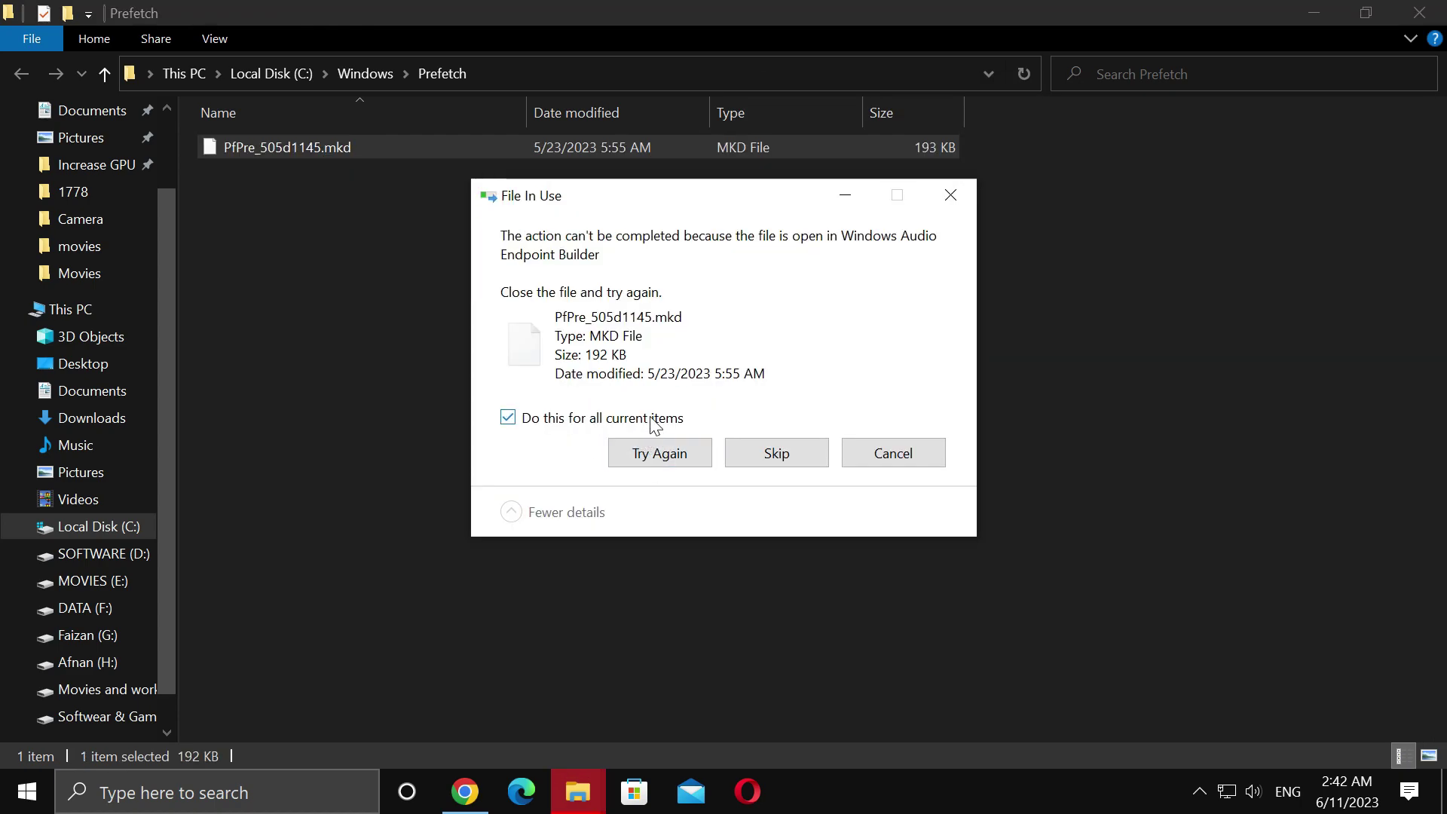
left_click(805, 455)
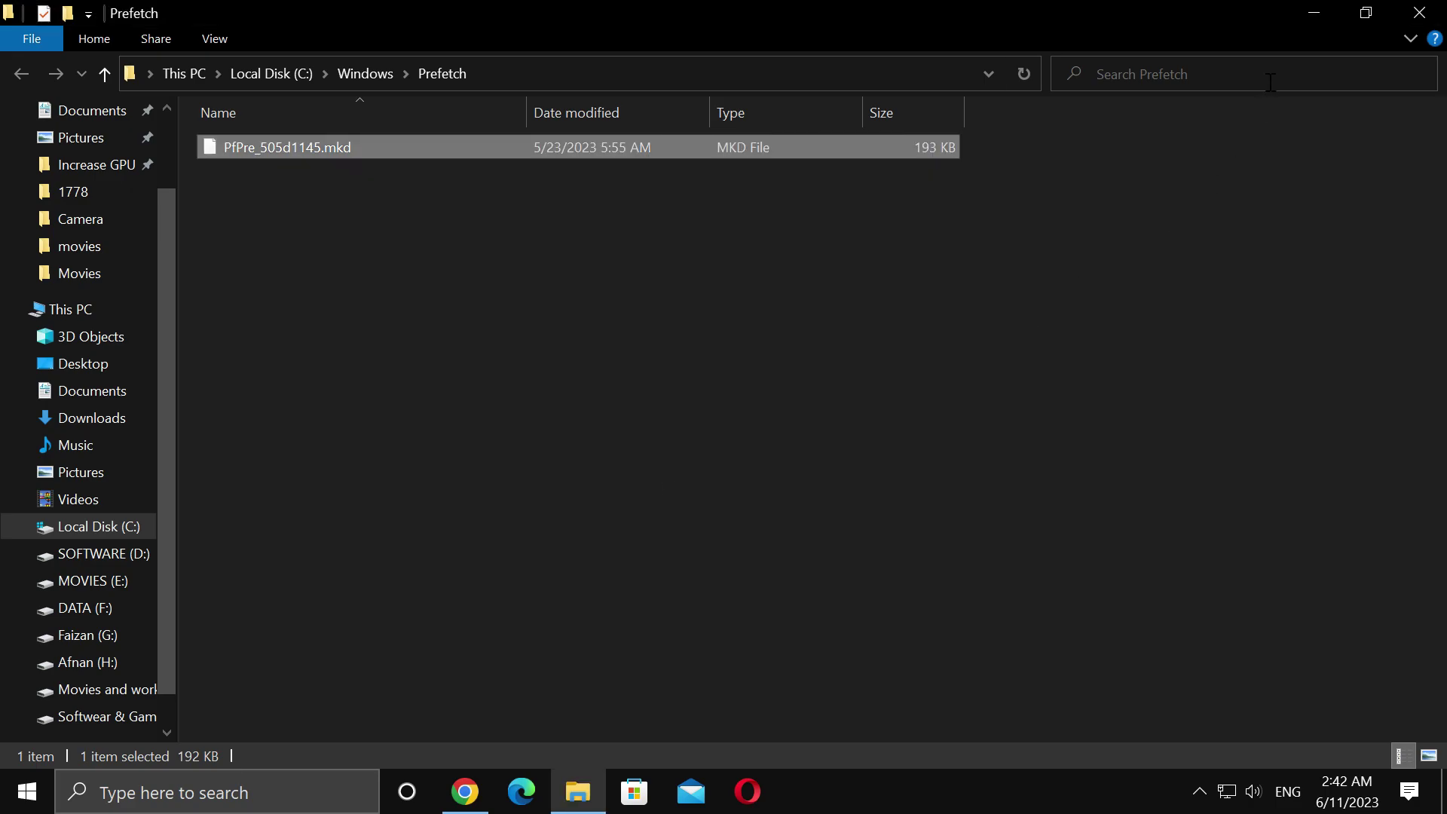
left_click(1419, 13)
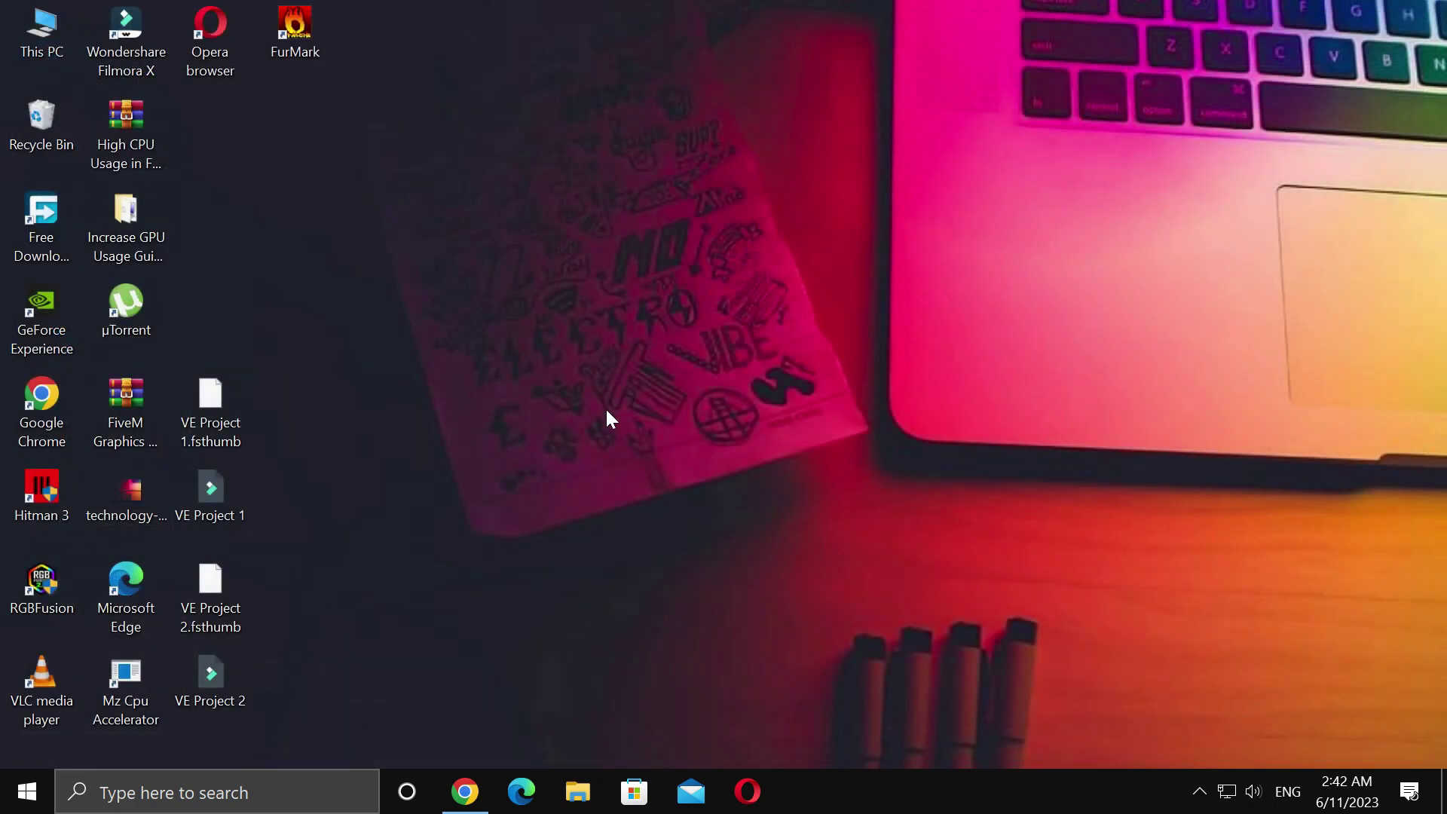
- Open NVIDIA Control Panel from the desktop, maximise it and show the Adjust image settings with preview page
right_click(608, 280)
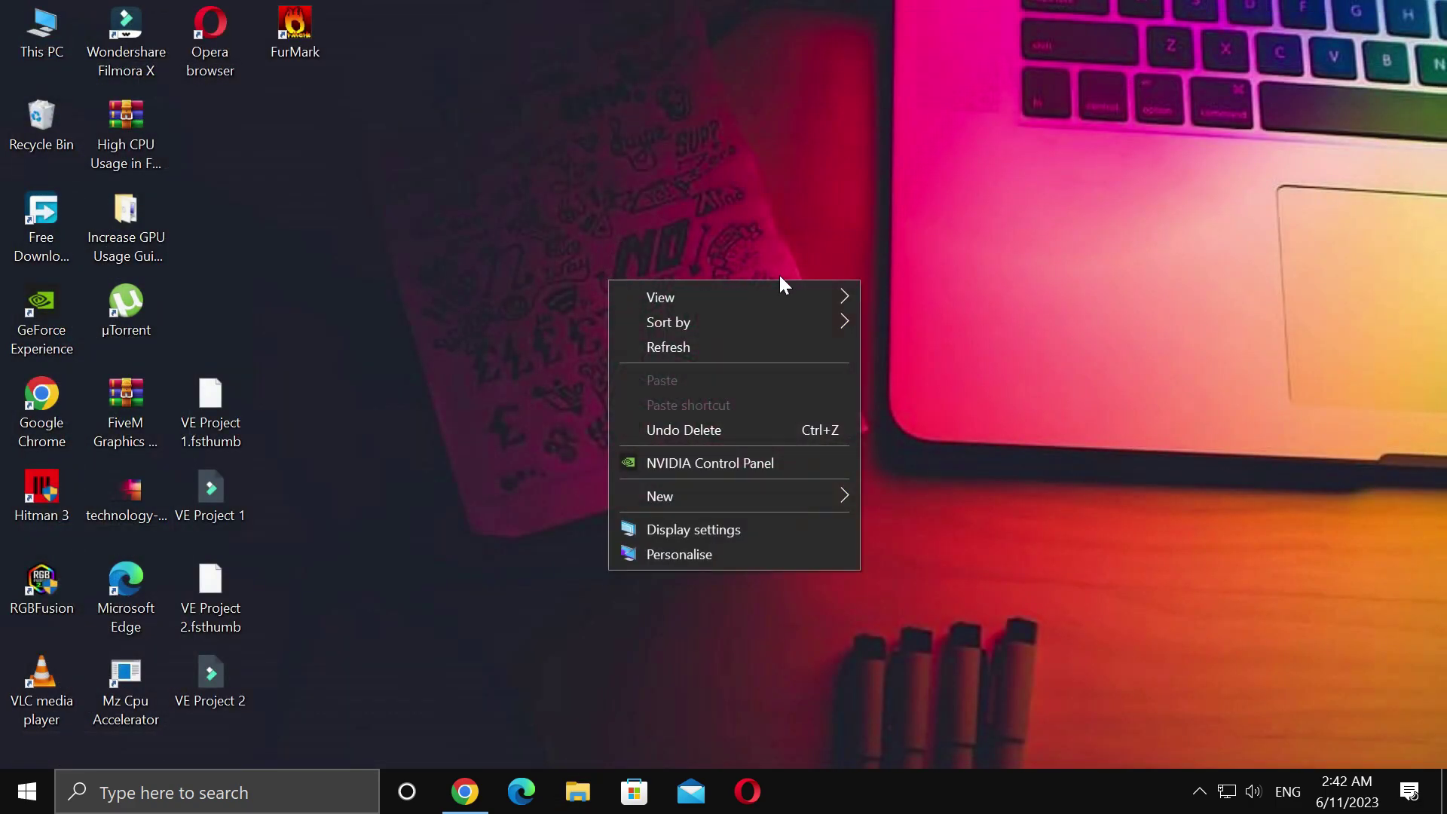
left_click(695, 463)
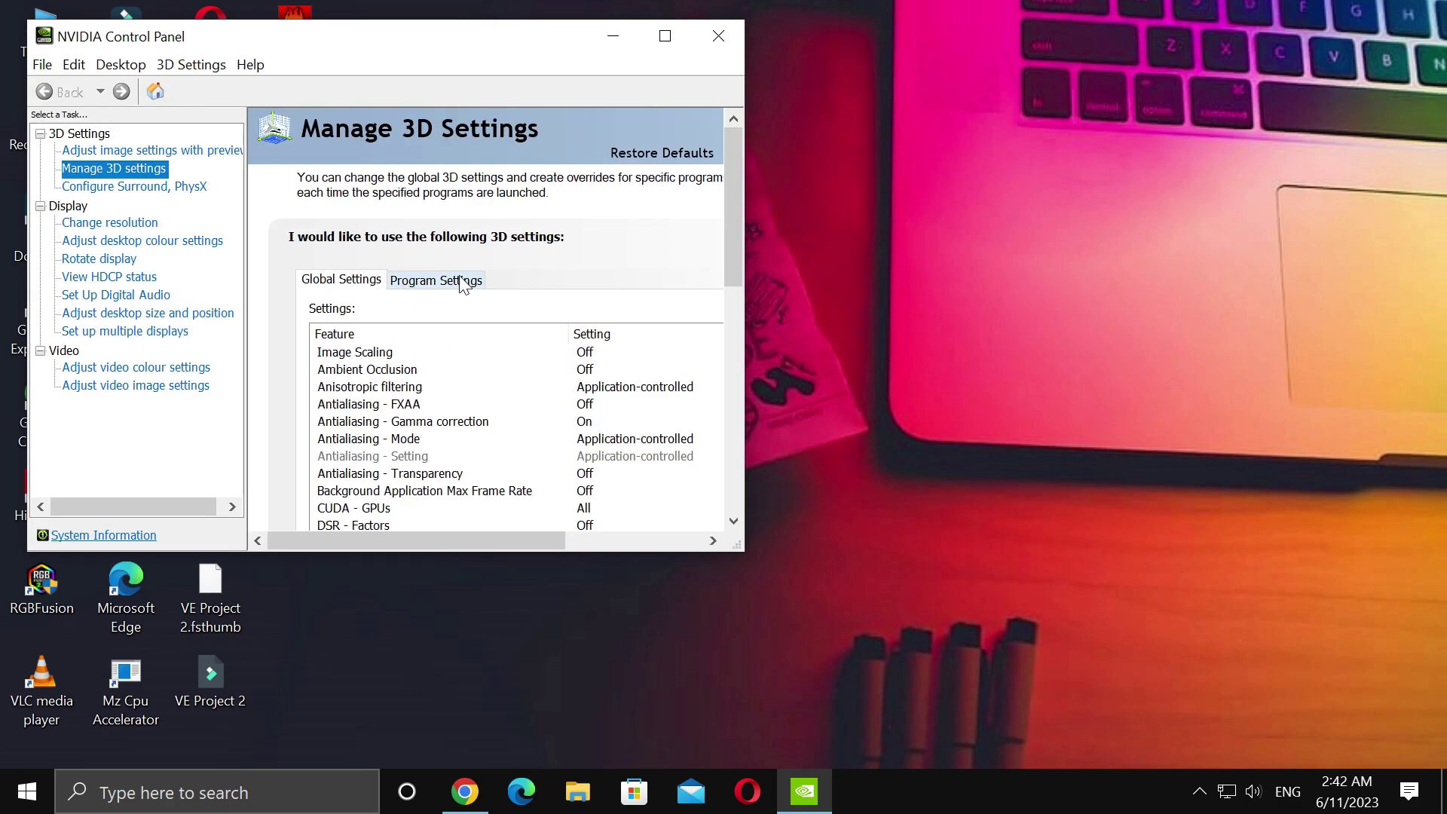
left_click(665, 37)
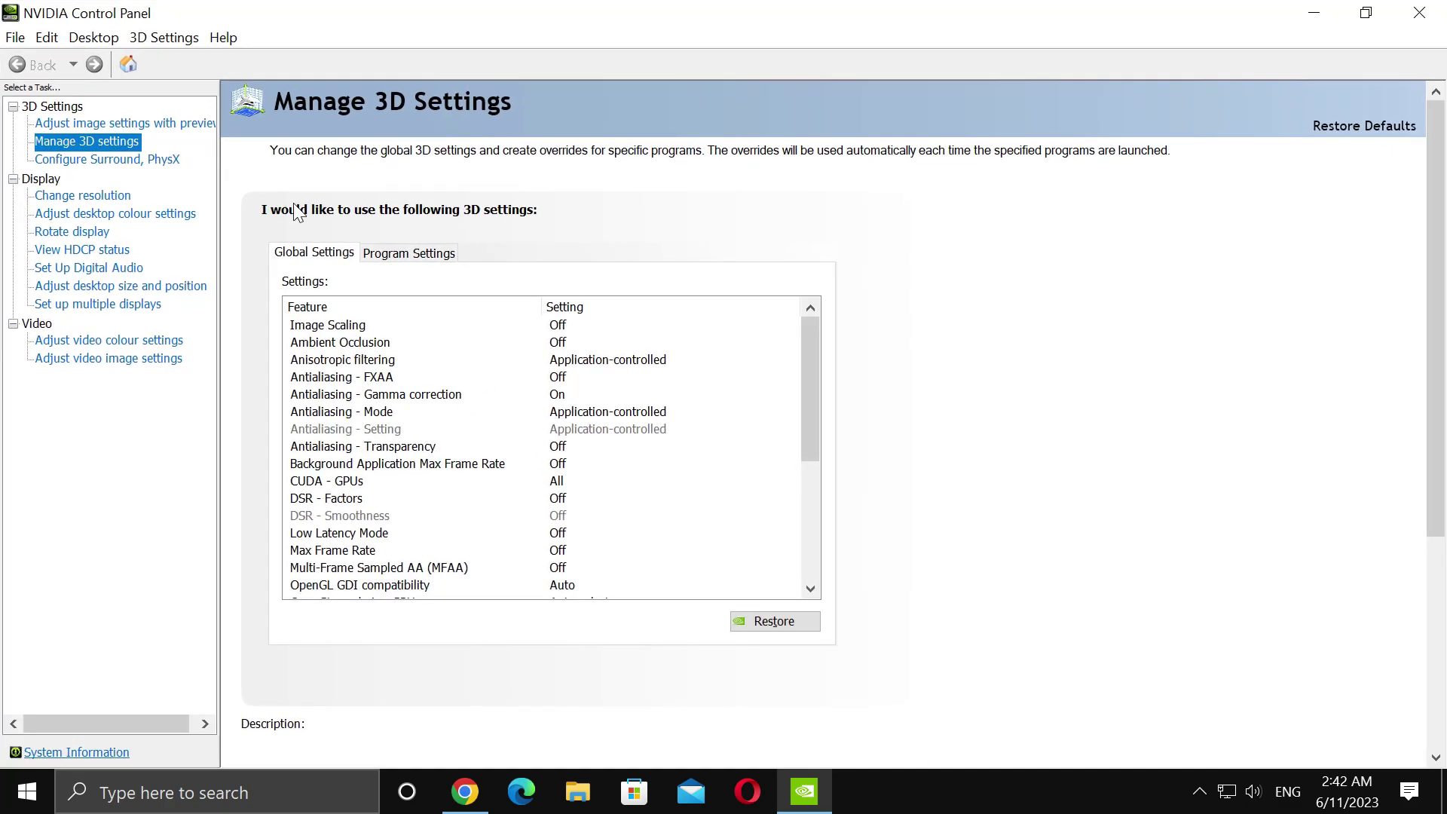
left_click(185, 124)
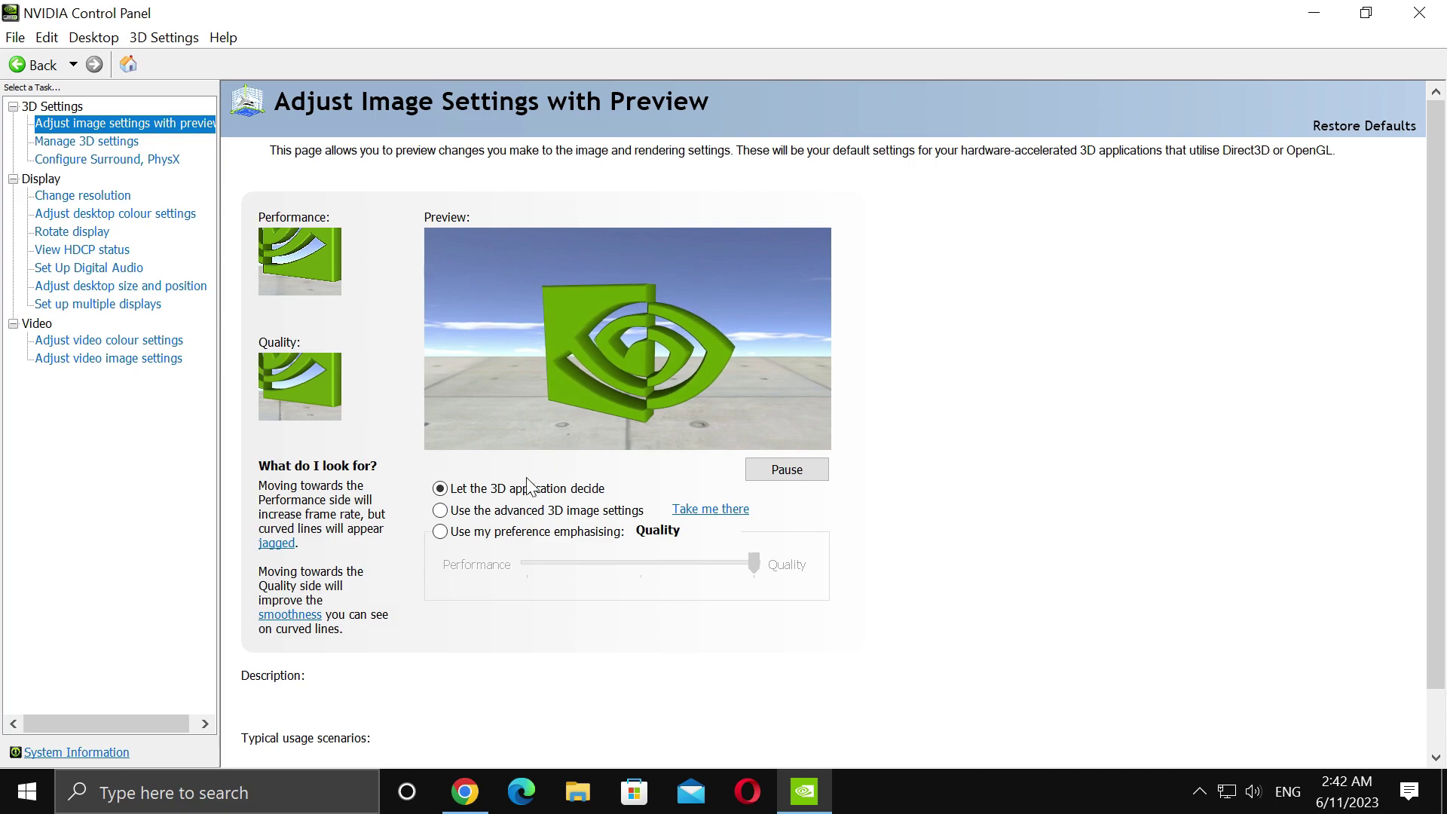
- Show the program-specific page of Manage 3D settings and look through the list of programs available to customise
left_click(109, 141)
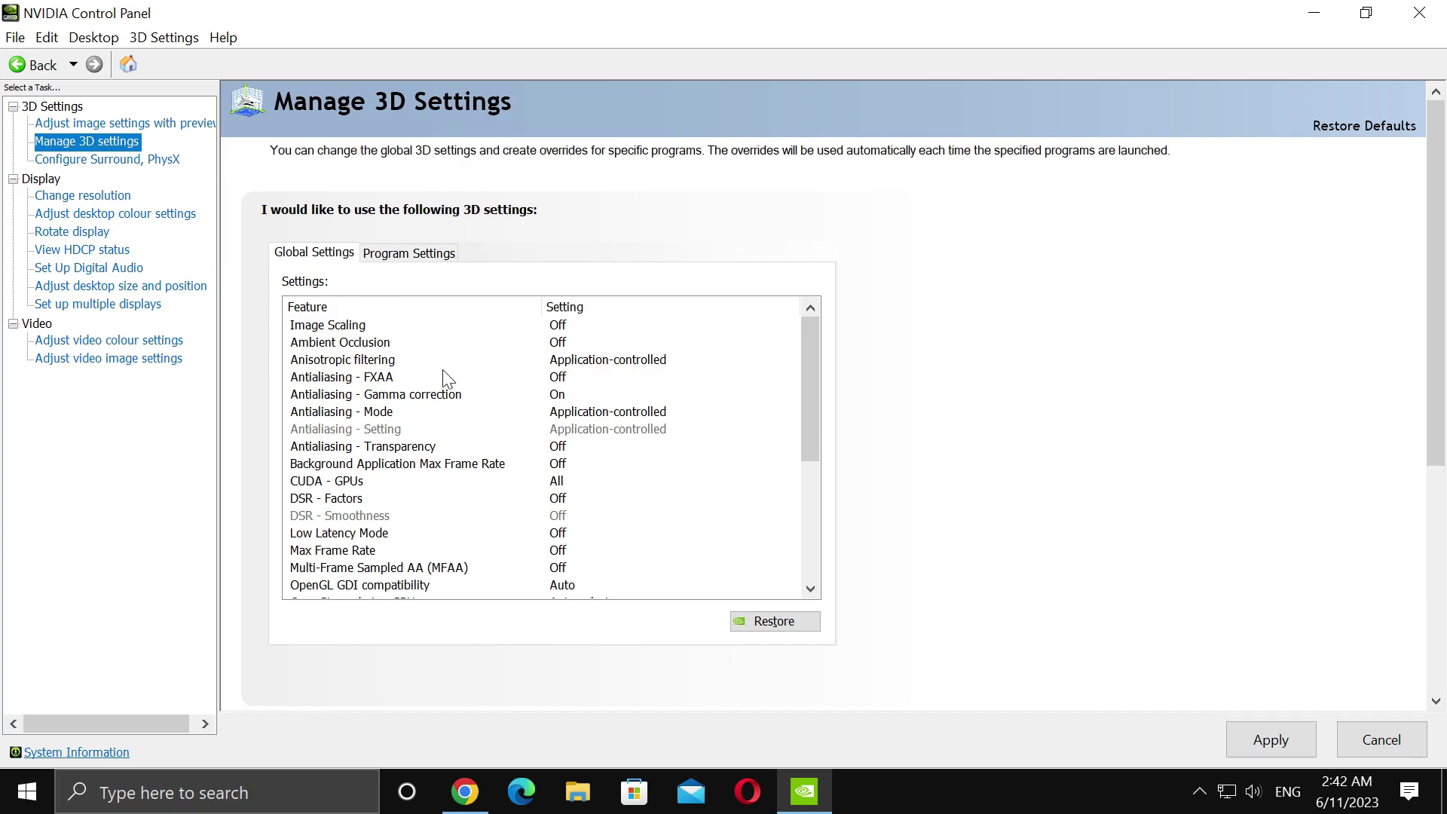
left_click(411, 260)
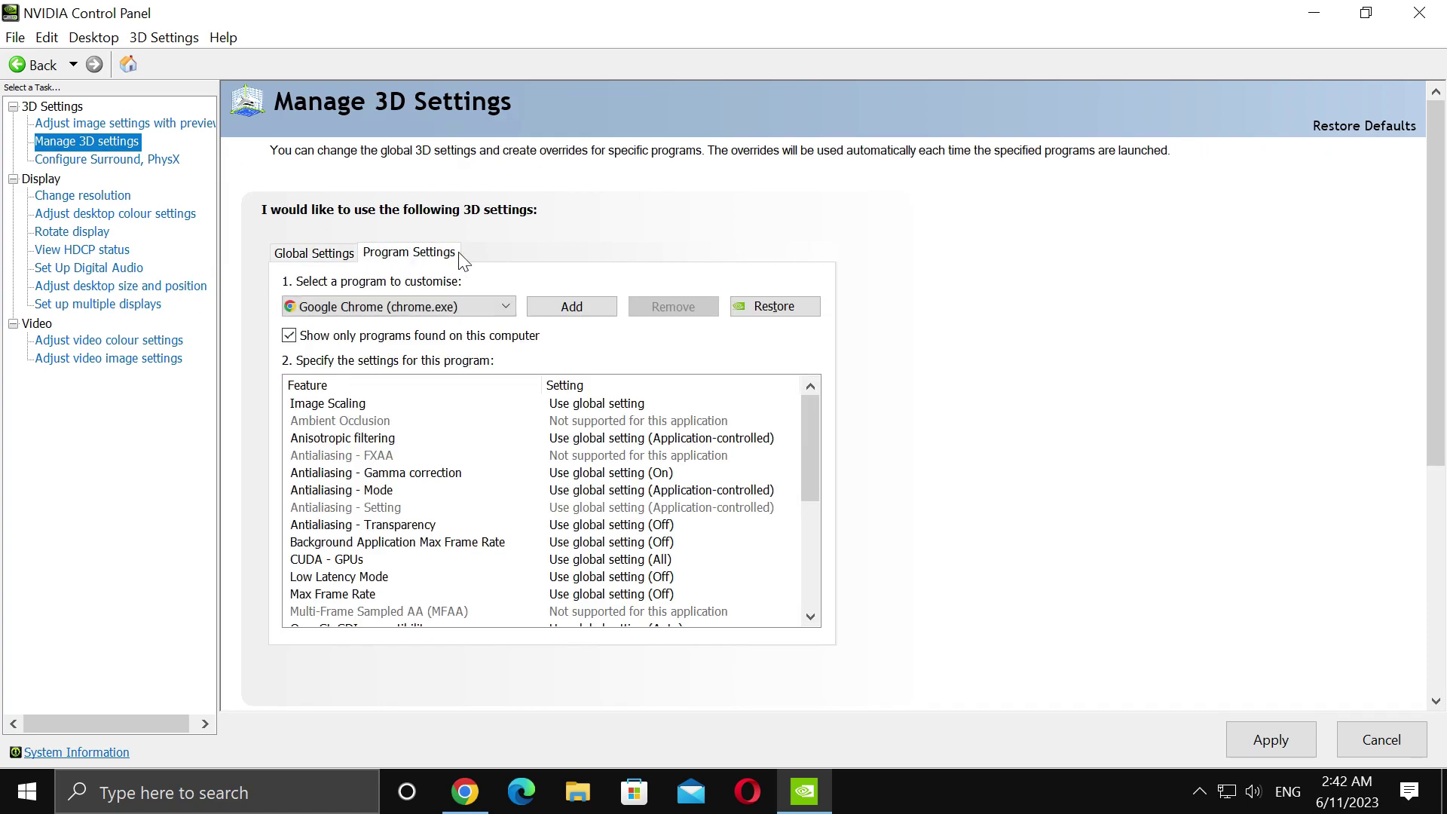
left_click(405, 313)
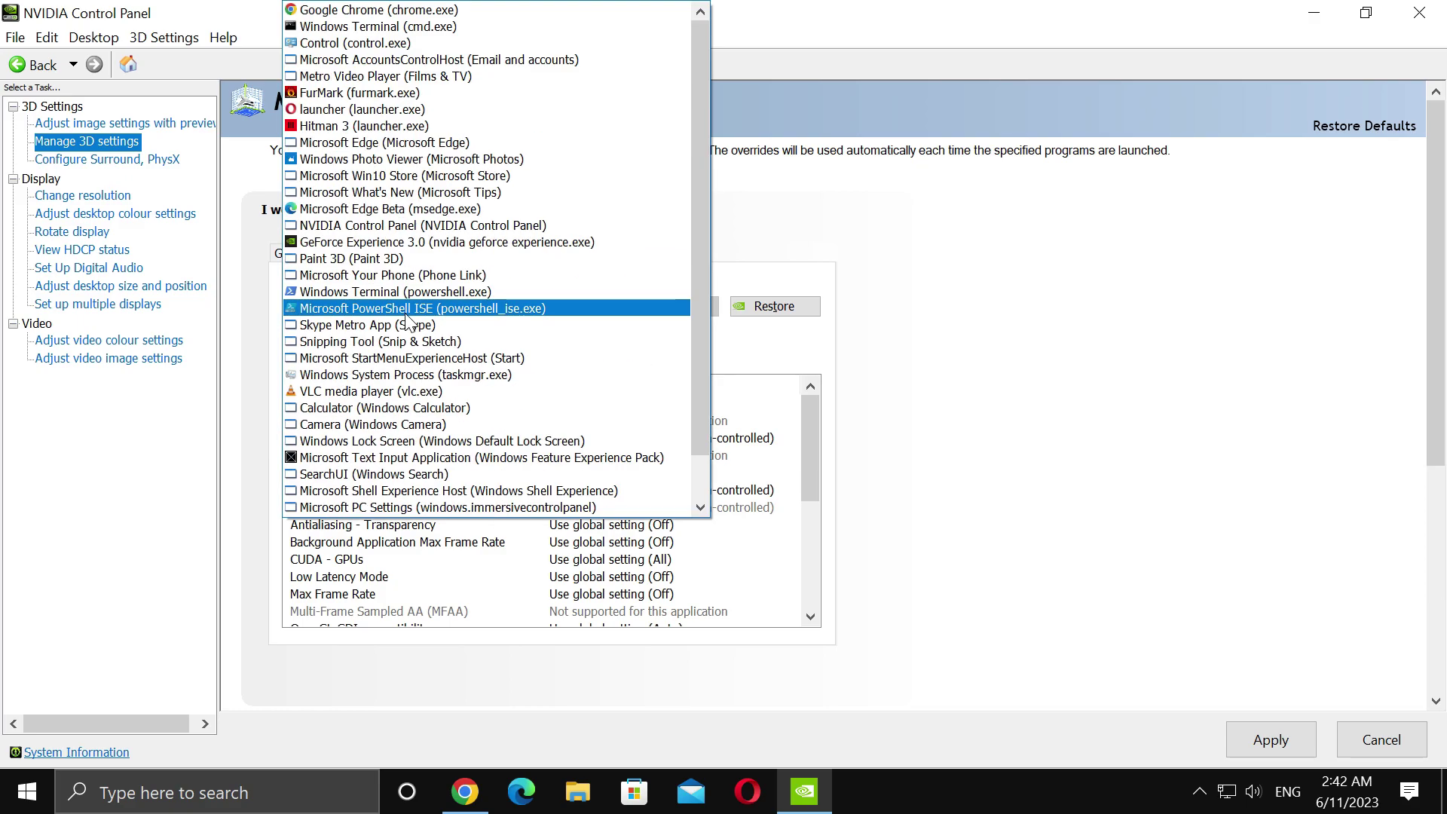
scroll(407, 391, "down", 1)
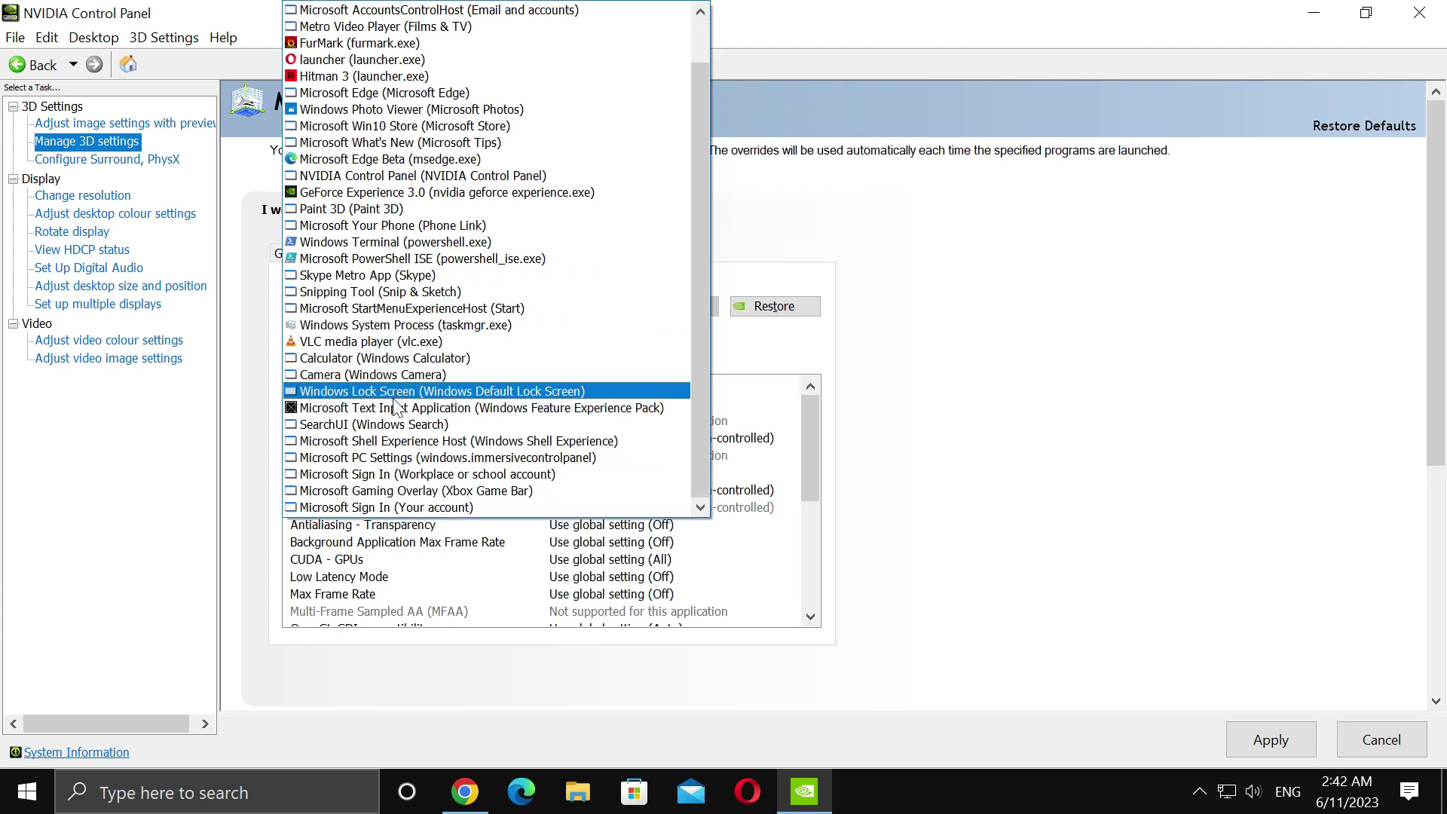
scroll(426, 301, "up", 1)
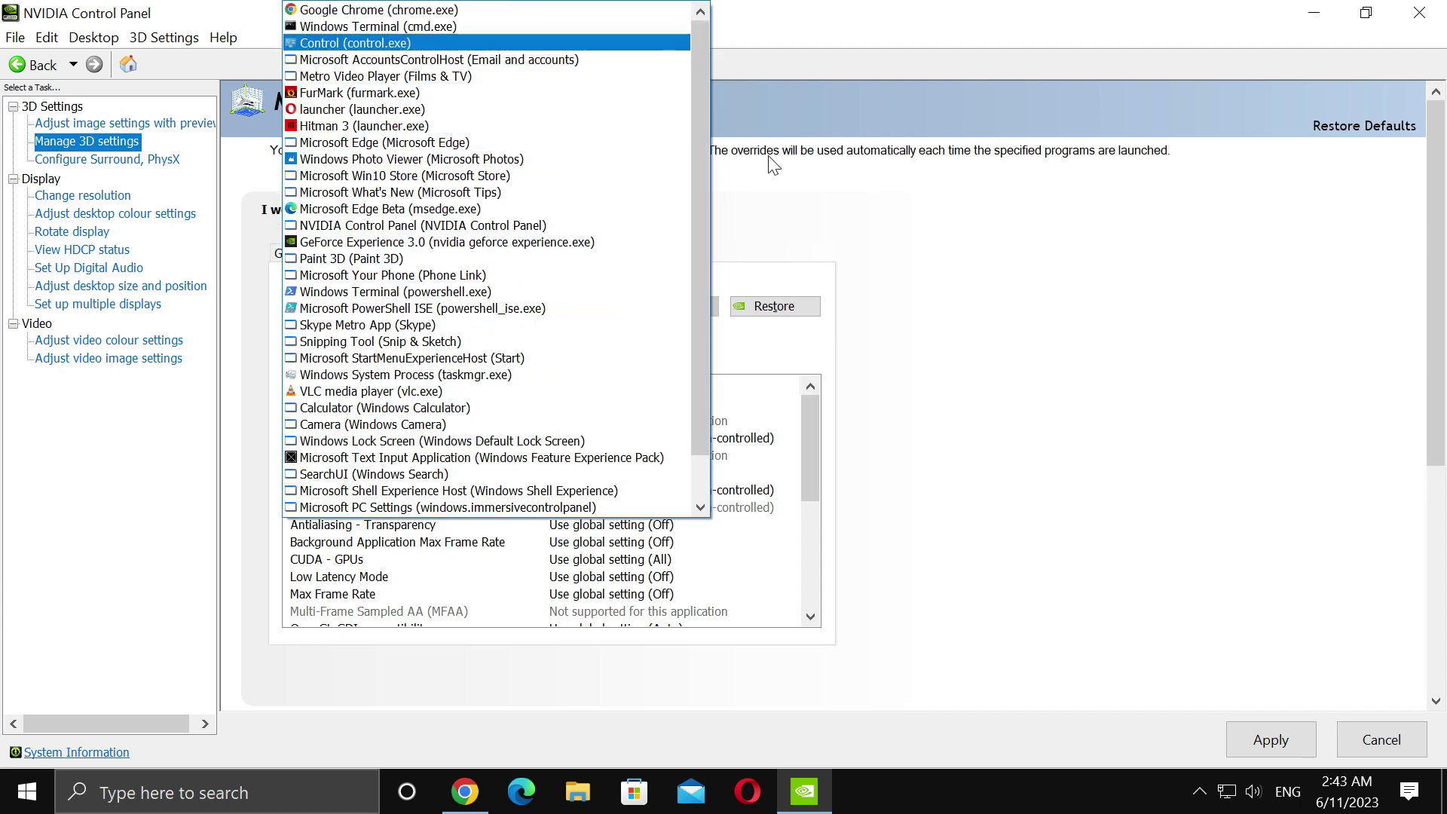
key("Escape")
- Add HITMAN 3 from the recently used programs as a program to customise
left_click(555, 302)
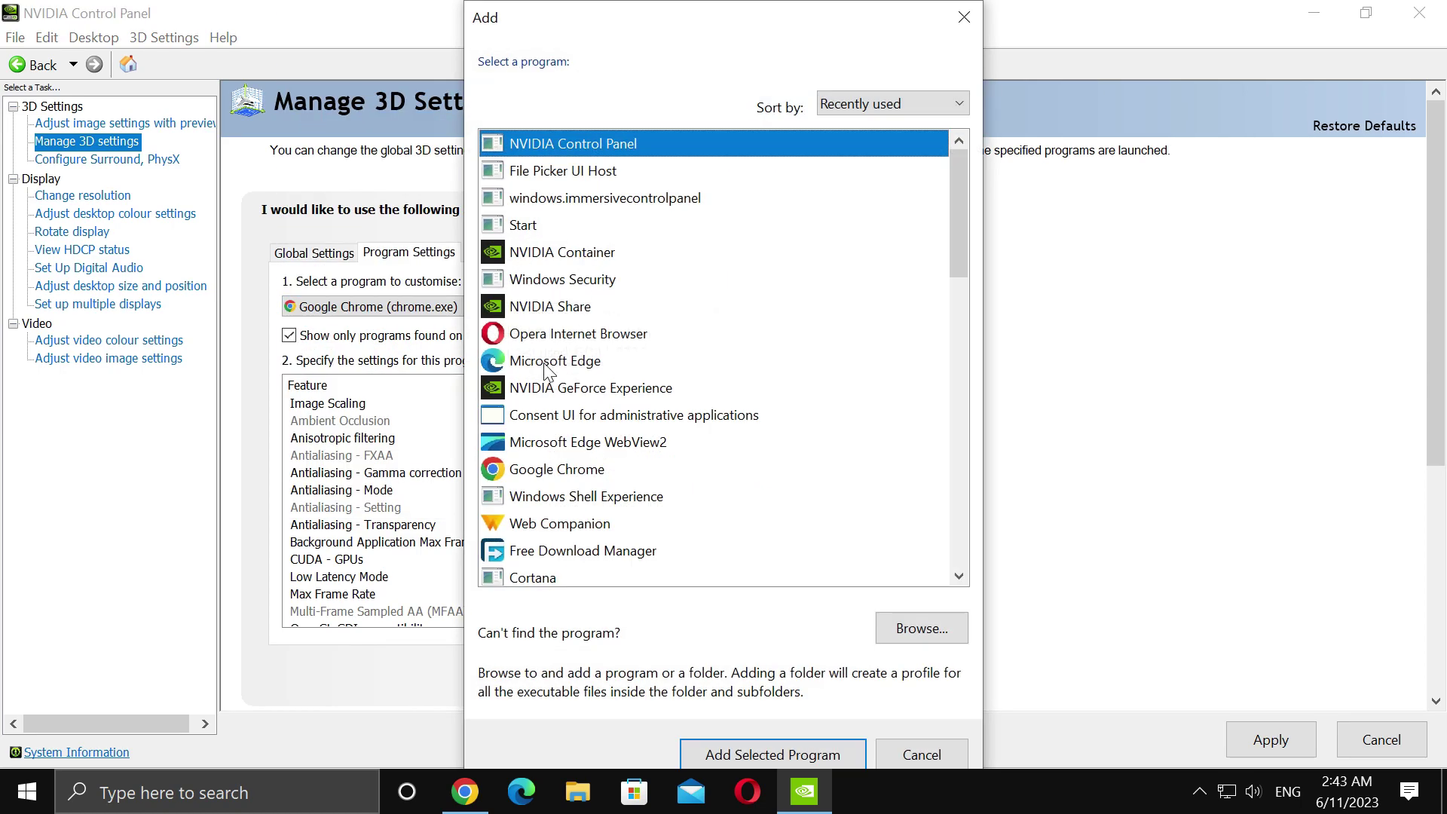
scroll(548, 369, "down", 9)
left_click(571, 307)
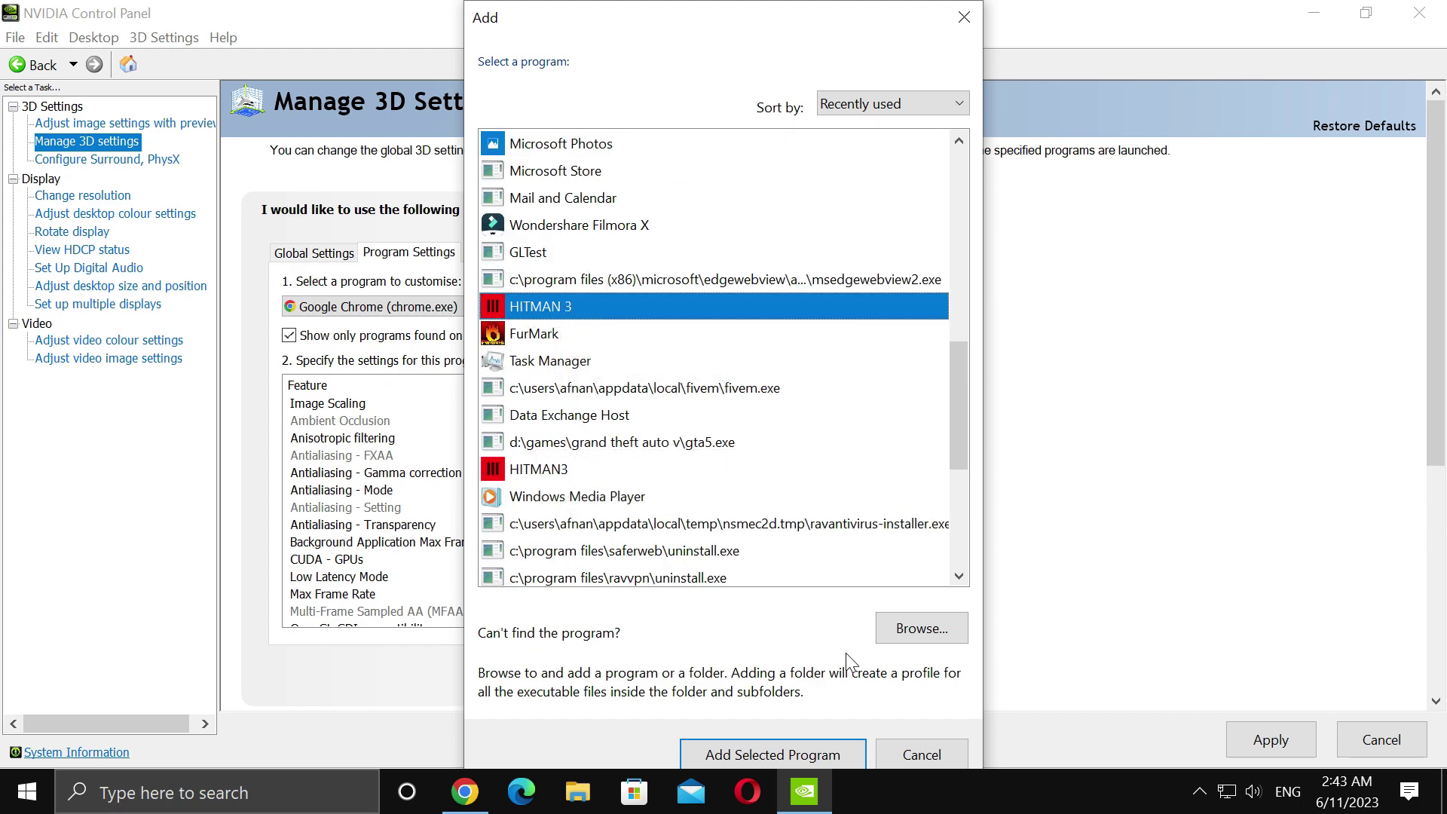
left_click(792, 753)
- Set OpenGL GDI compatibility to Prefer performance for HITMAN 3
scroll(381, 416, "down", 1)
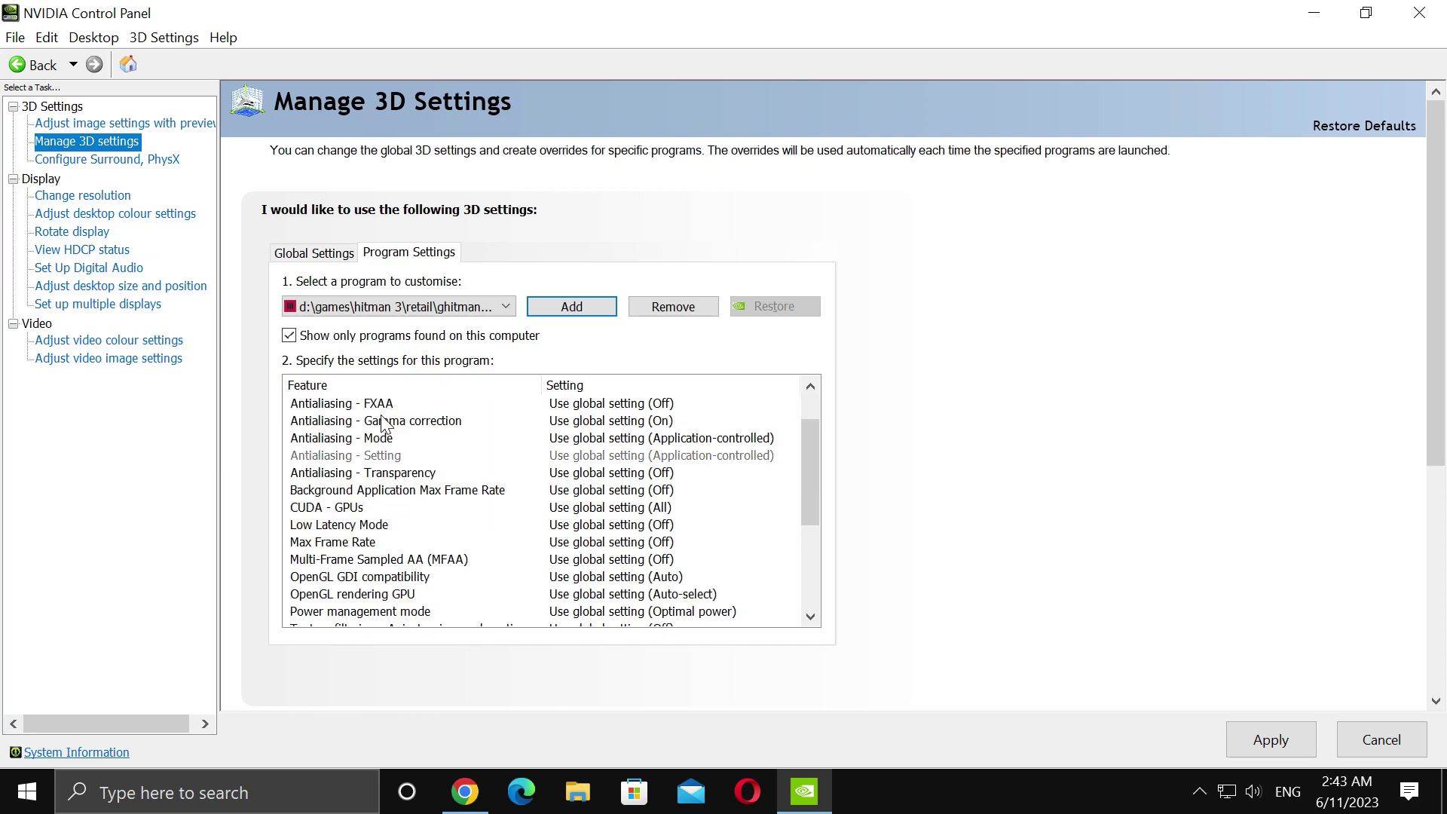
scroll(413, 450, "down", 1)
scroll(354, 504, "down", 3)
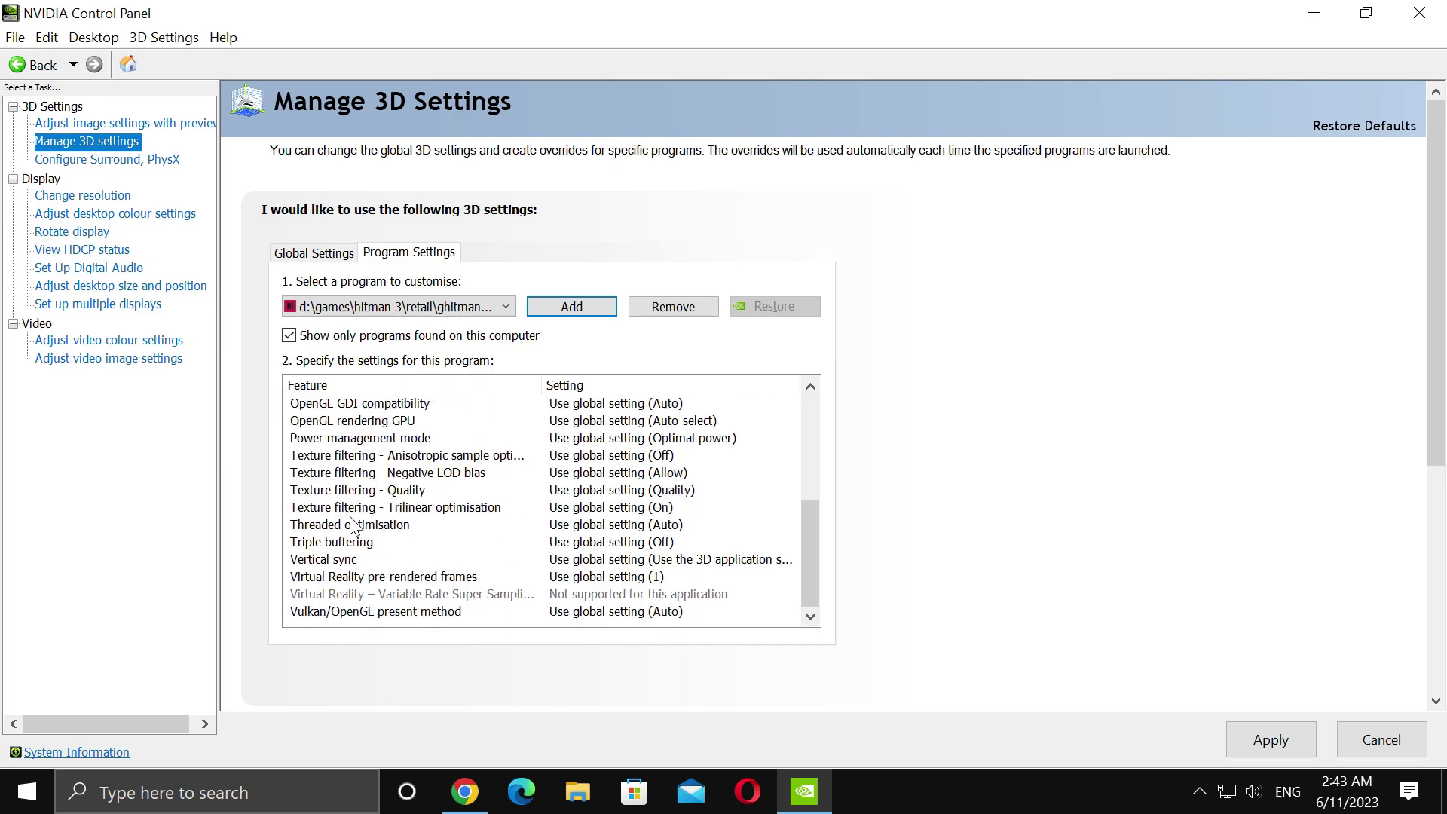
left_click(377, 404)
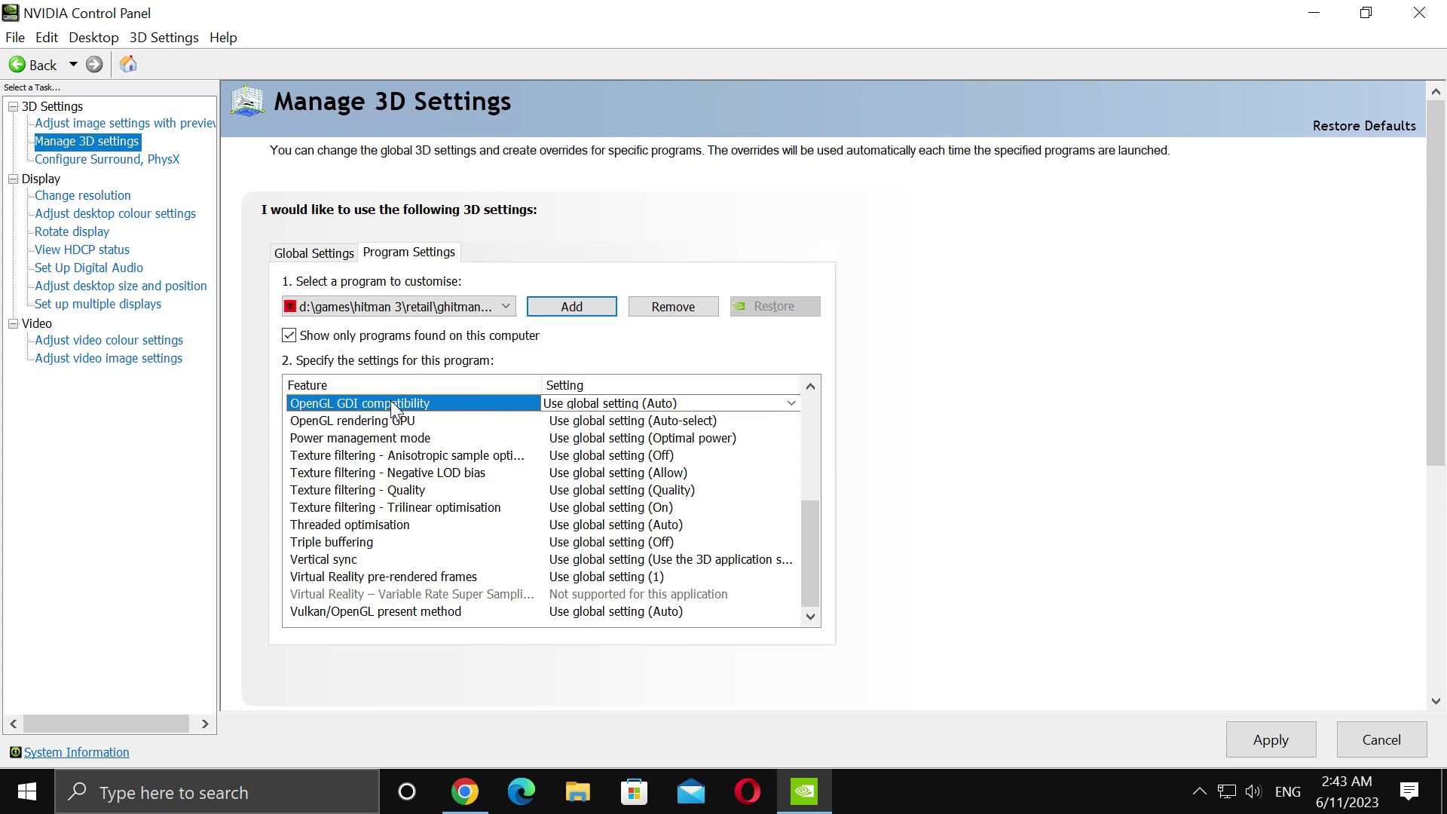
left_click(586, 401)
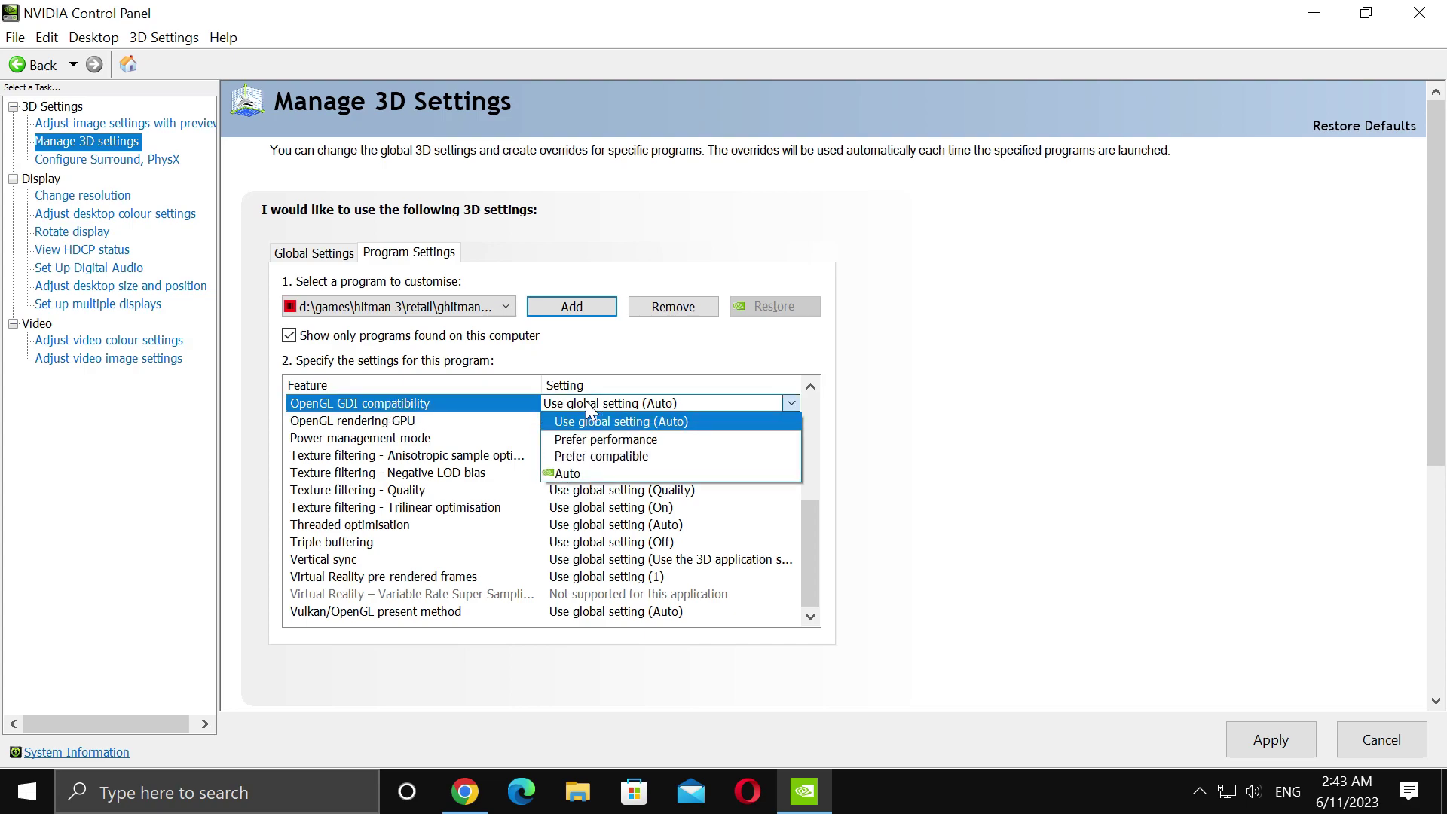
left_click(591, 439)
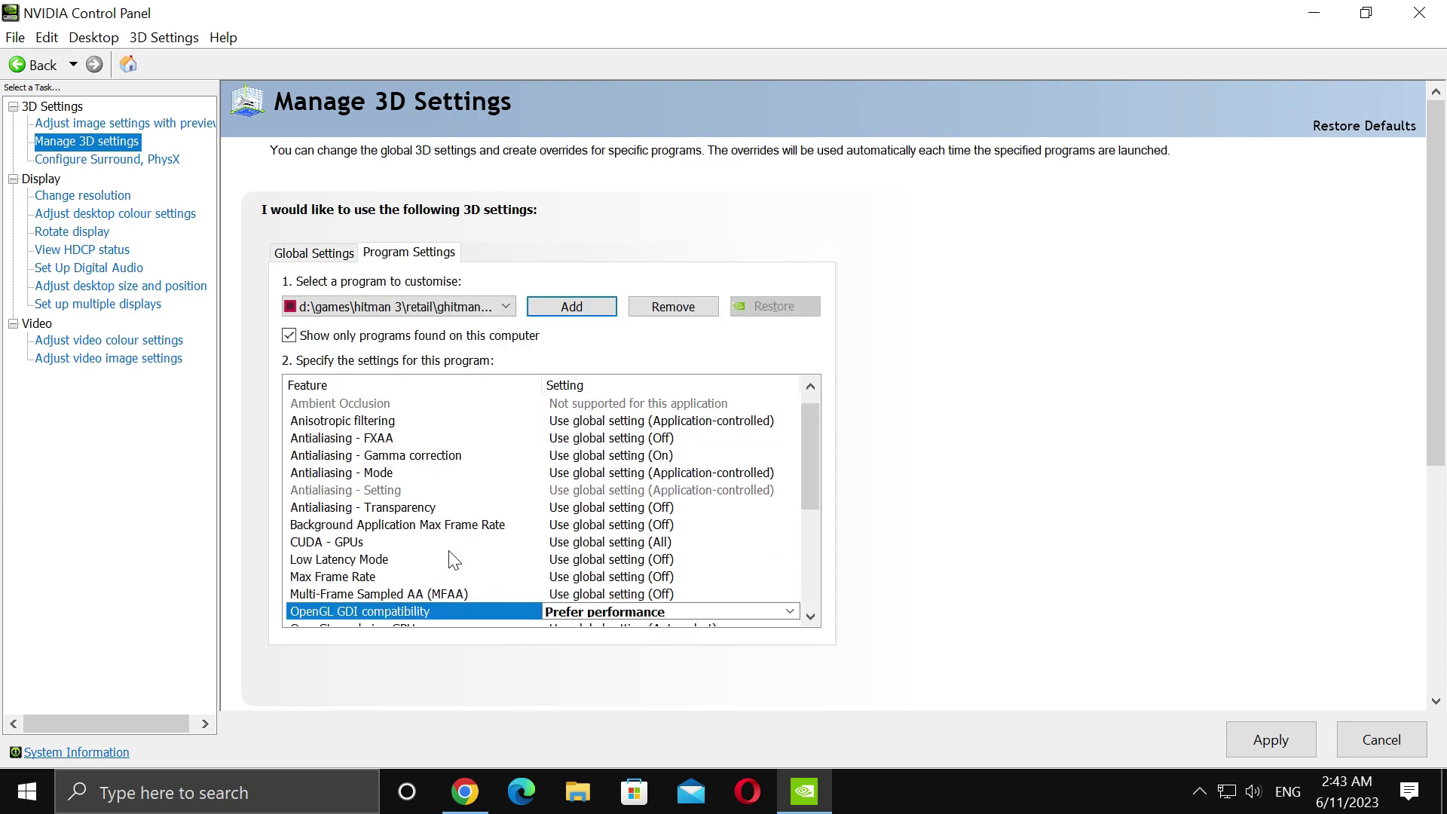
- Turn on Max Frame Rate for HITMAN 3 and limit it to 240 FPS
left_click(349, 578)
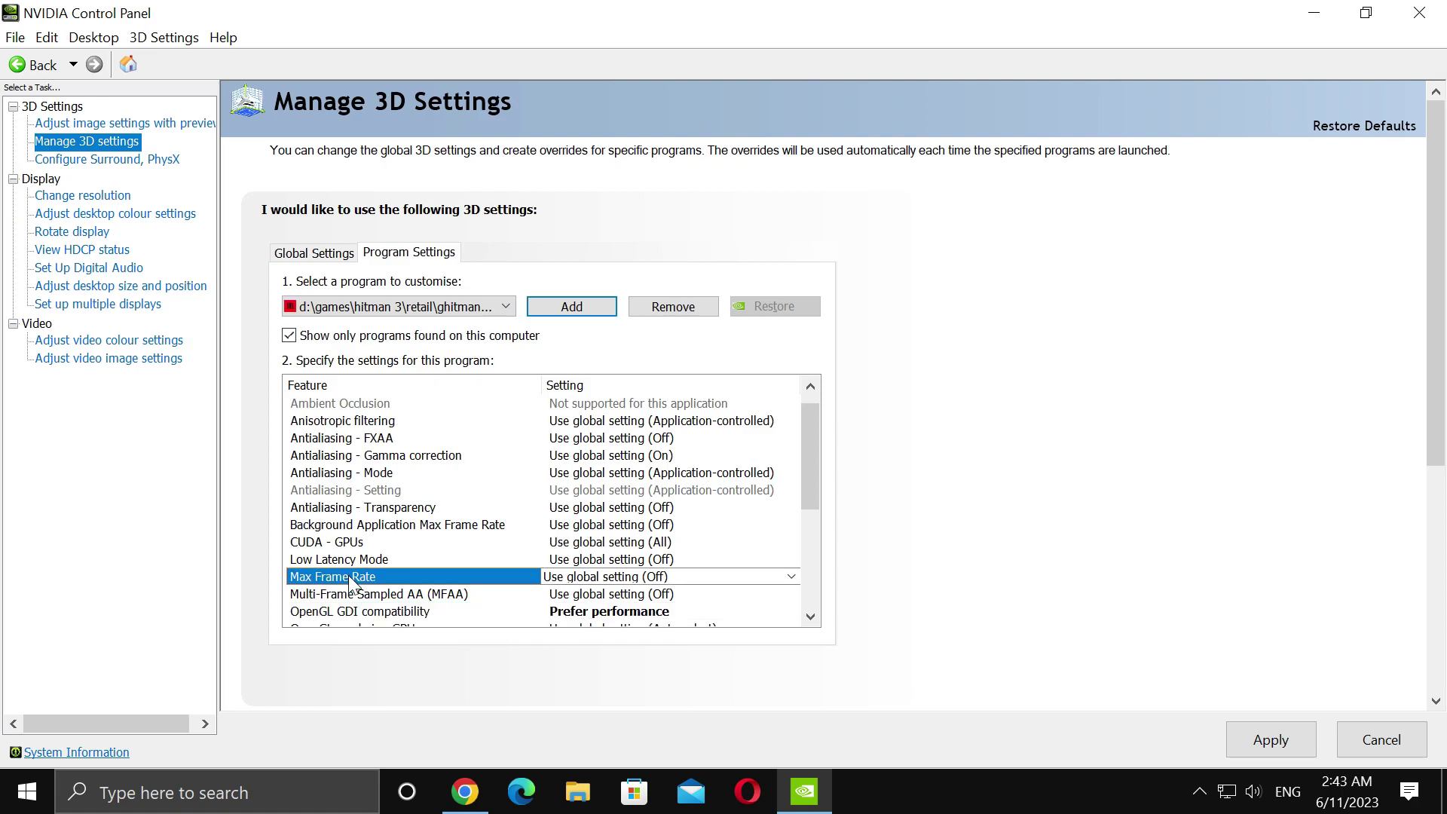
left_click(660, 578)
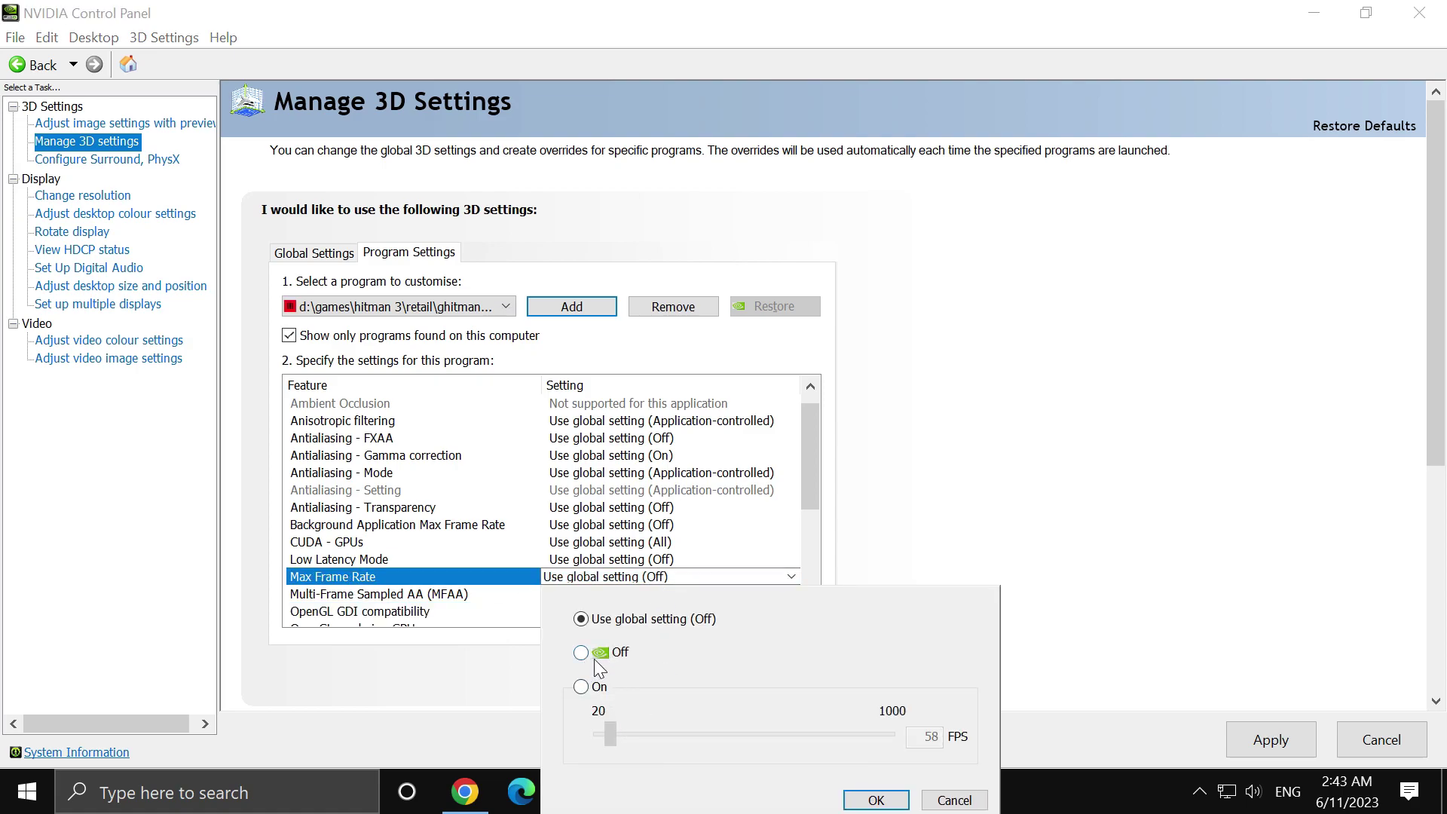
left_click(589, 687)
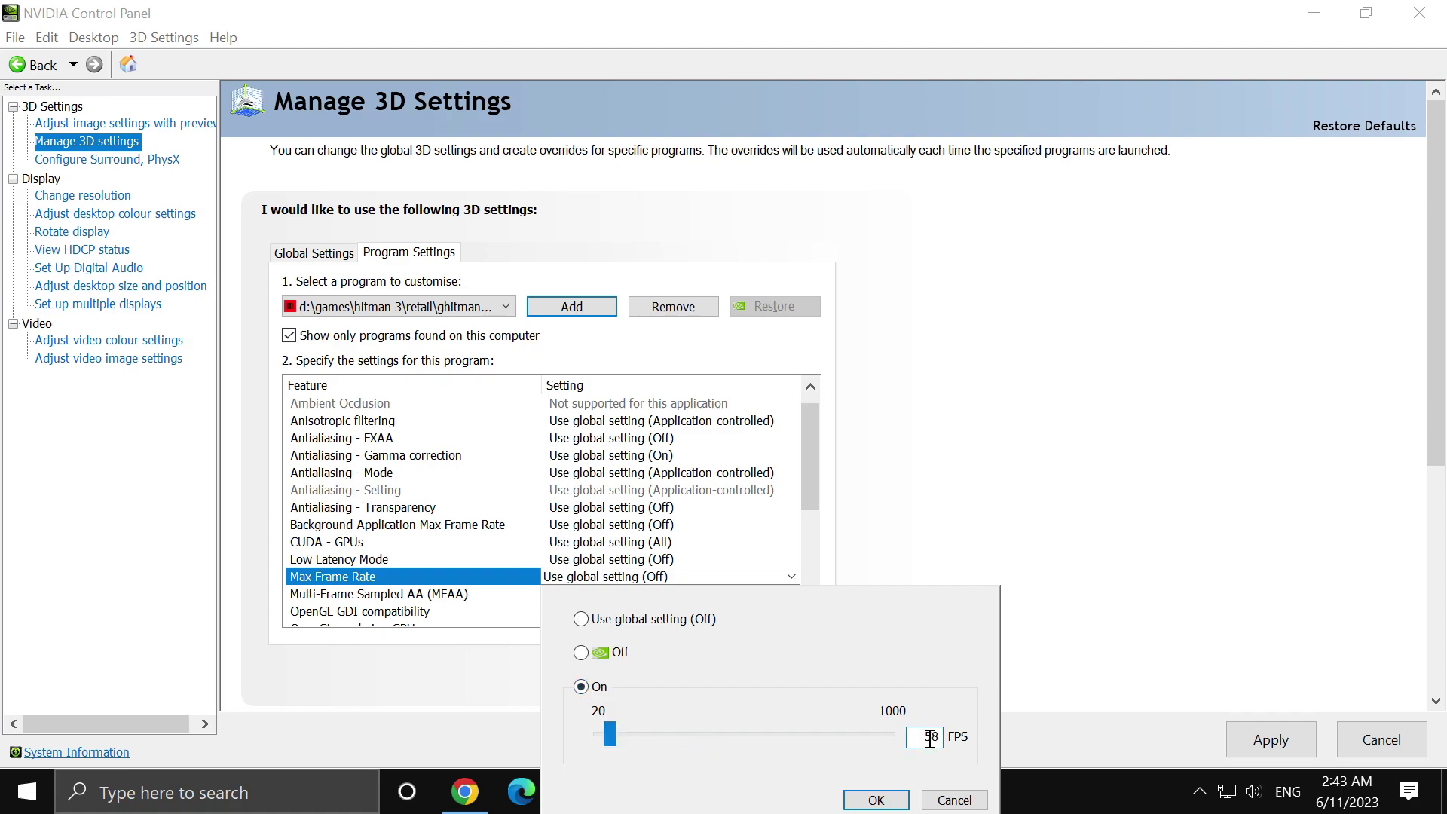
type("240")
left_click(869, 801)
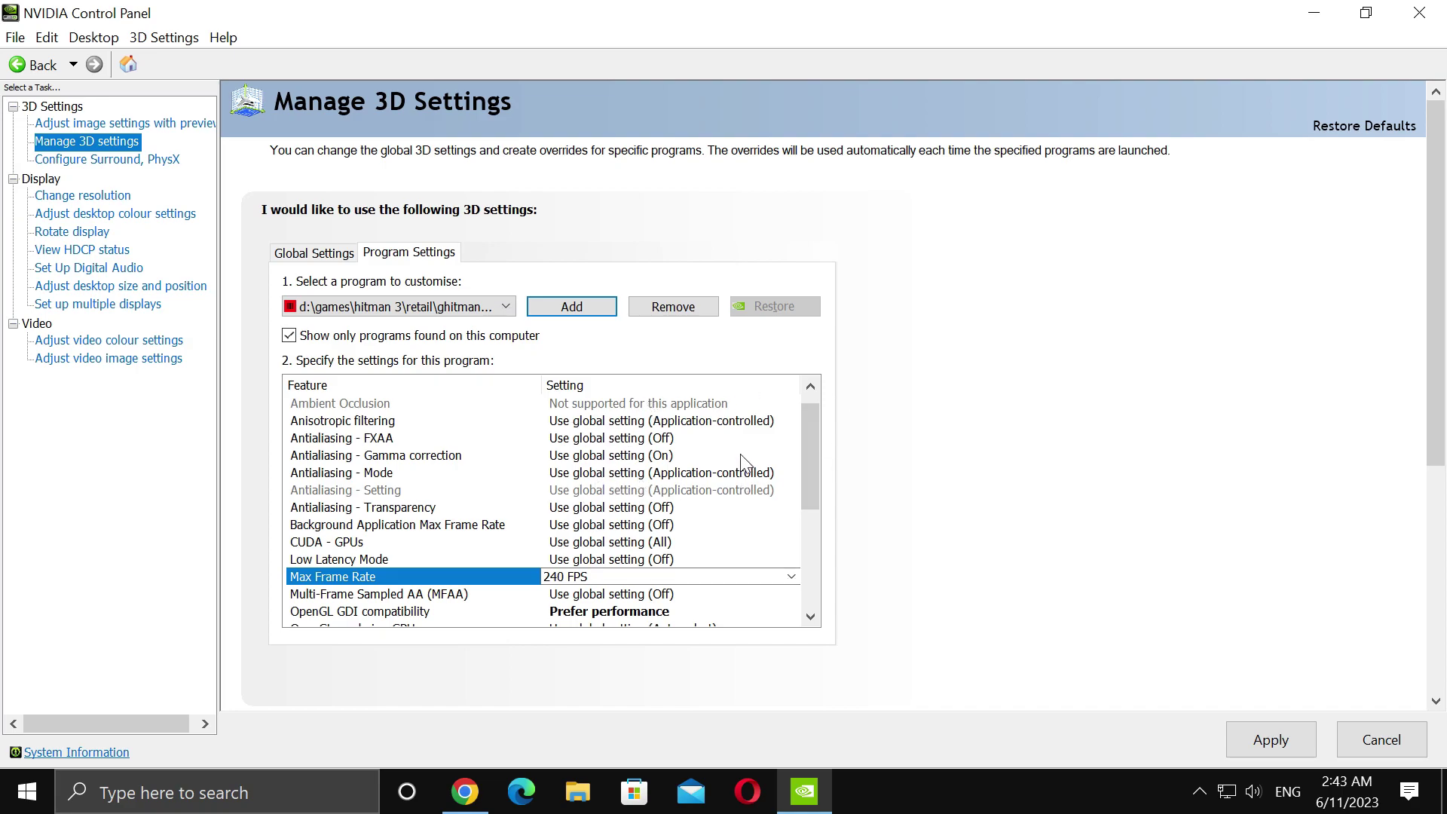
- Apply the HITMAN 3 program settings and close NVIDIA Control Panel, returning to the desktop
left_click(1271, 741)
left_click(1293, 741)
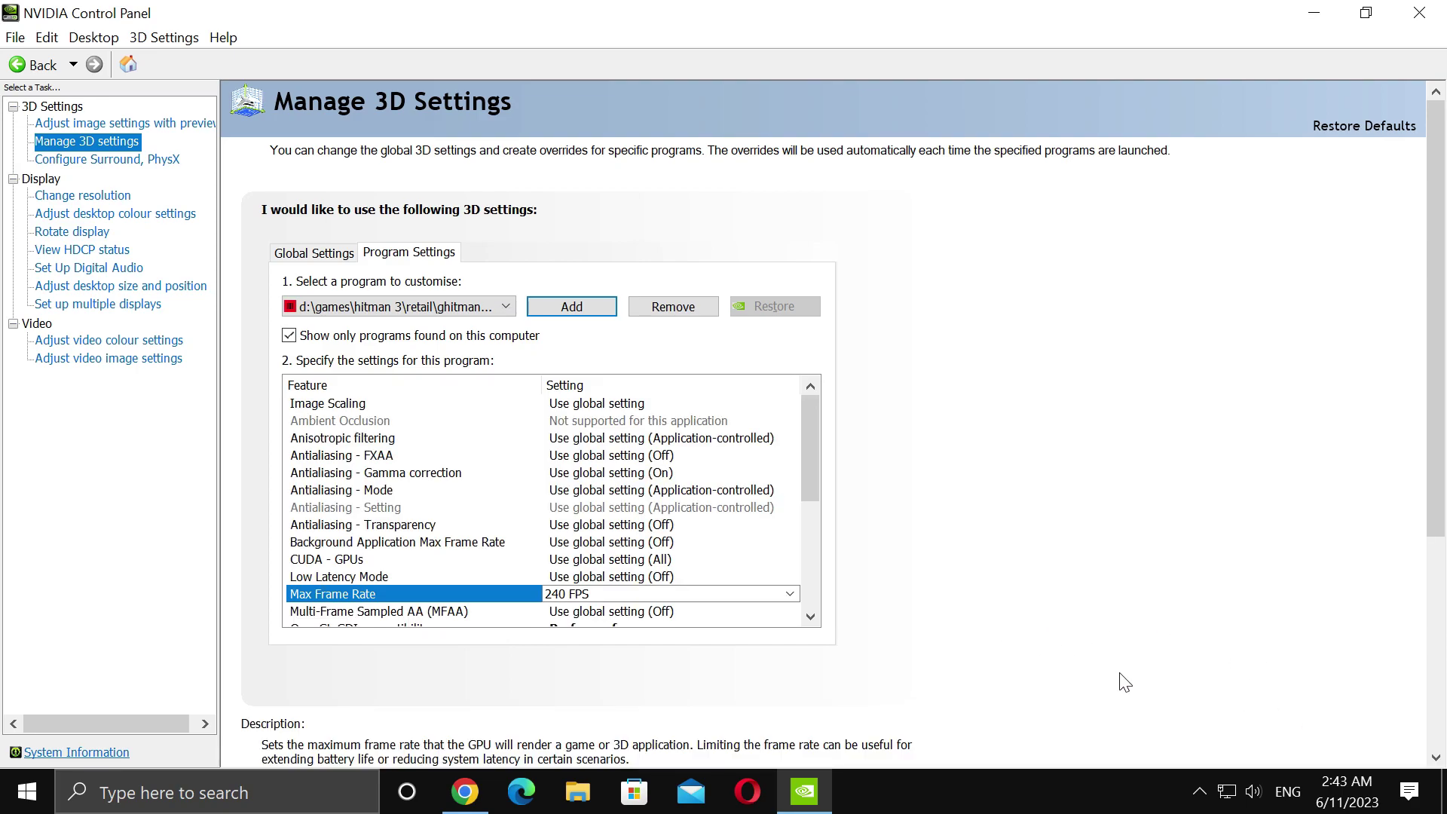
left_click(1420, 10)
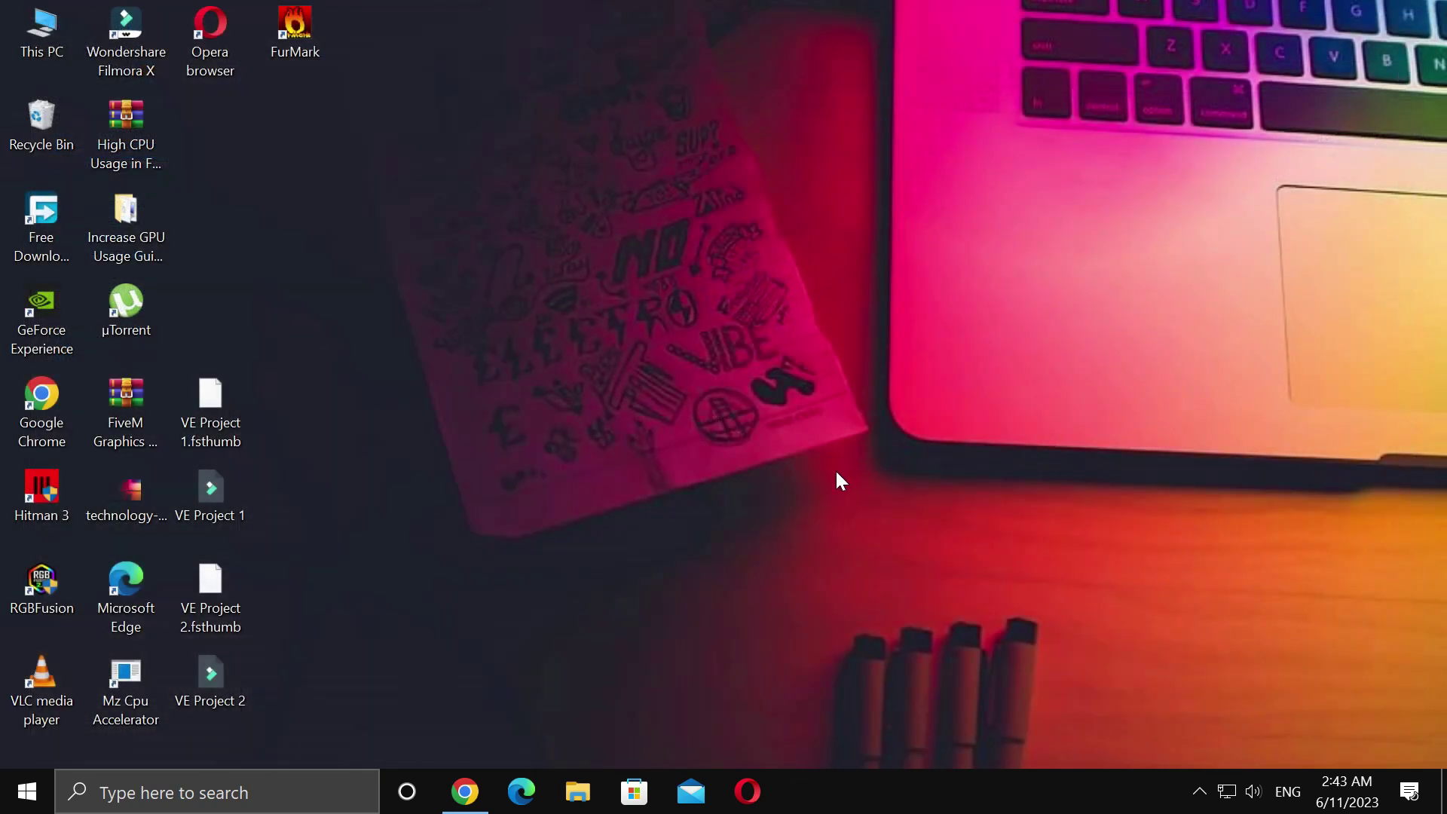
right_click(513, 199)
left_click(580, 265)
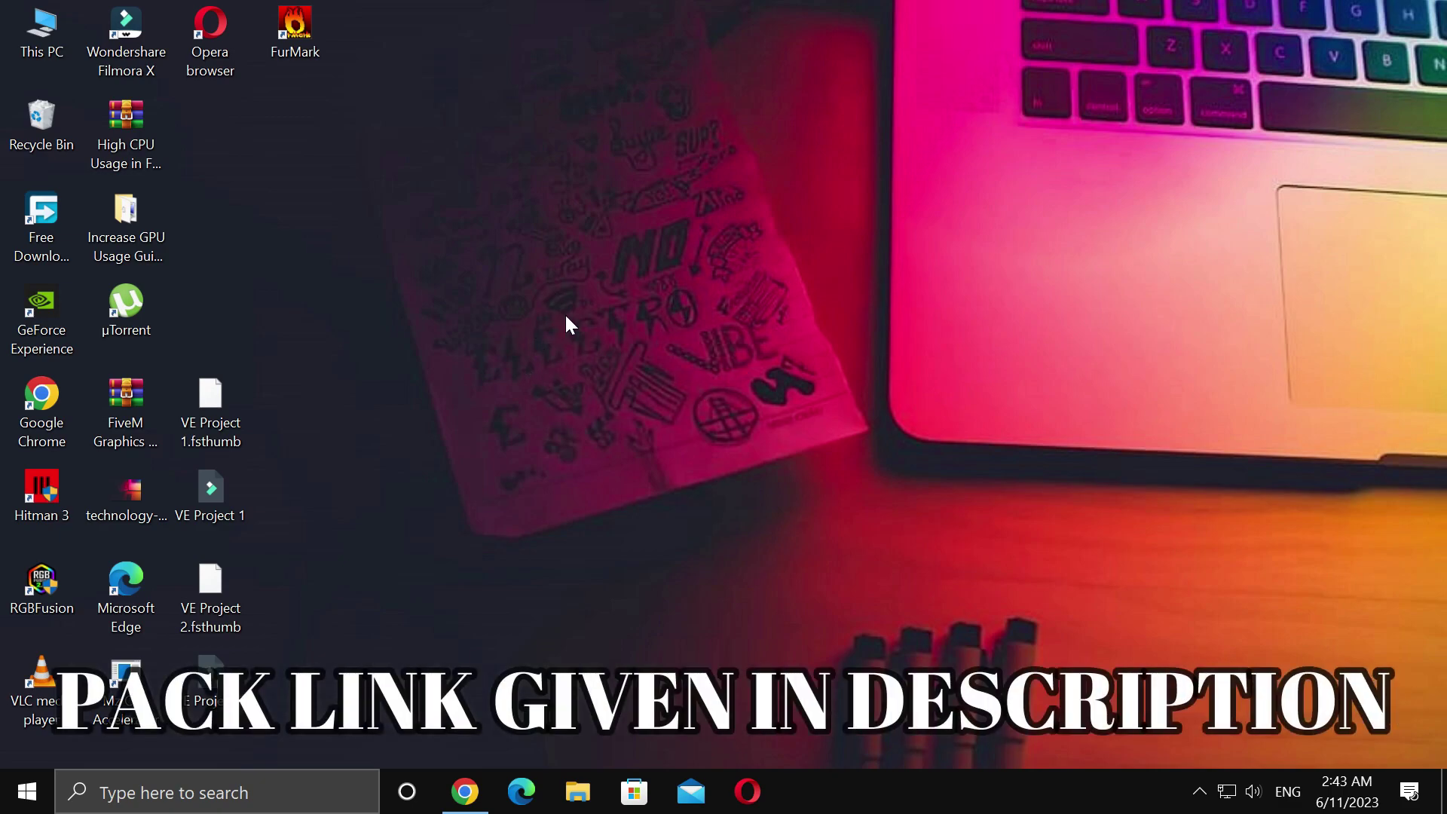
- Move the High CPU Usage in Fortnite archive to an empty desktop area, extract it there and place the extracted folder beside it
left_click_drag(143, 156, 701, 332)
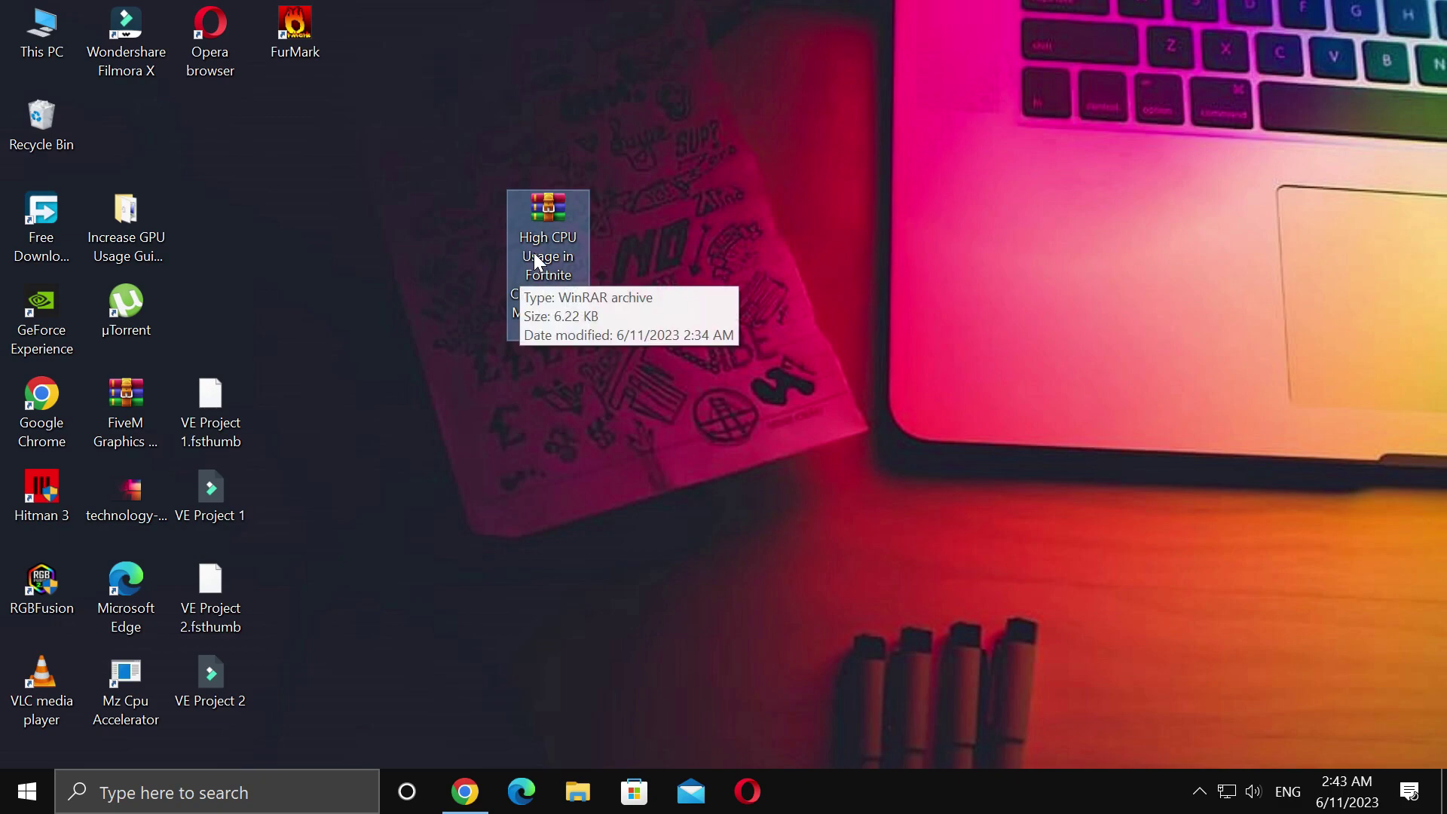
right_click(535, 255)
left_click(609, 369)
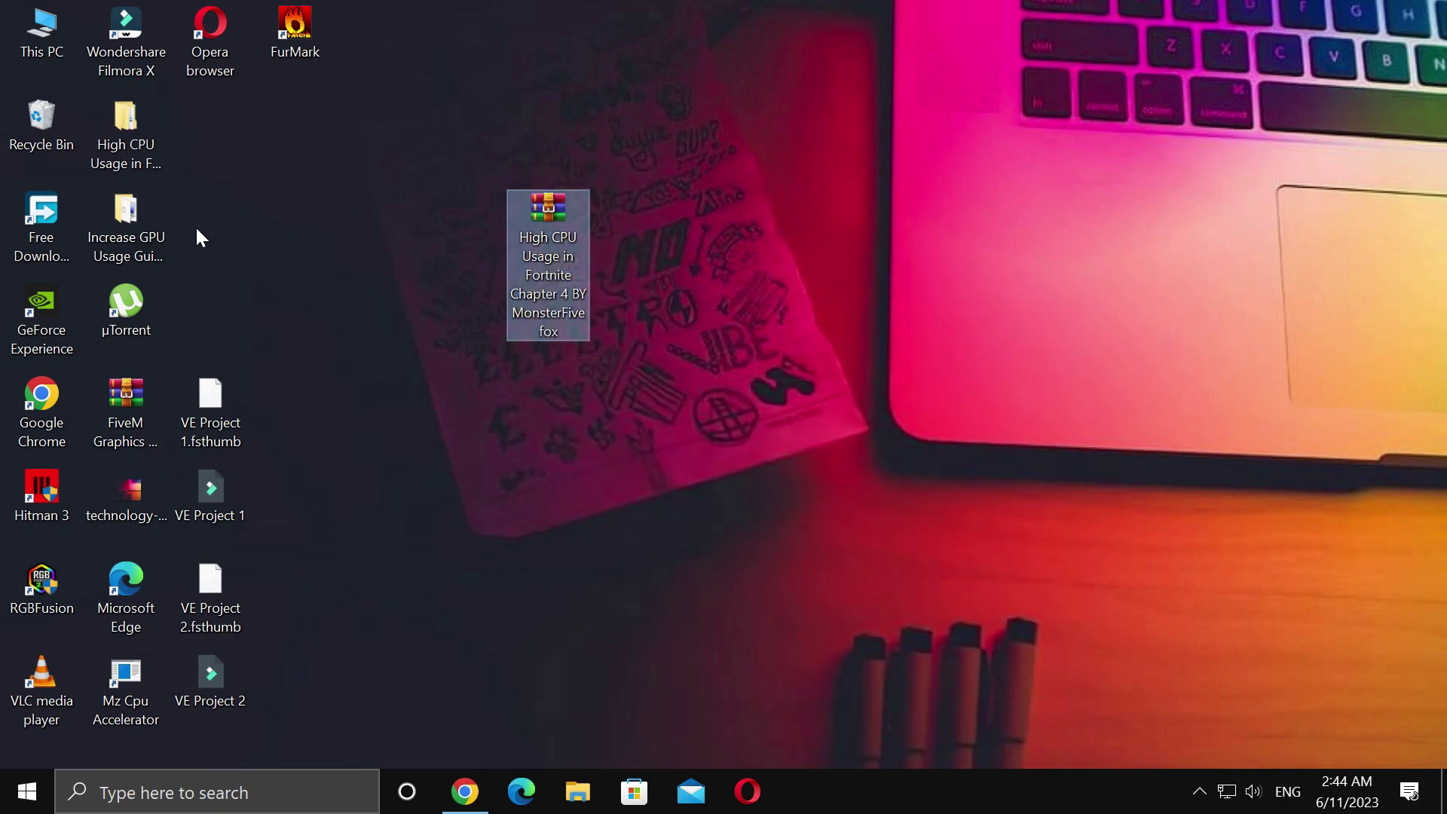
left_click_drag(133, 157, 722, 267)
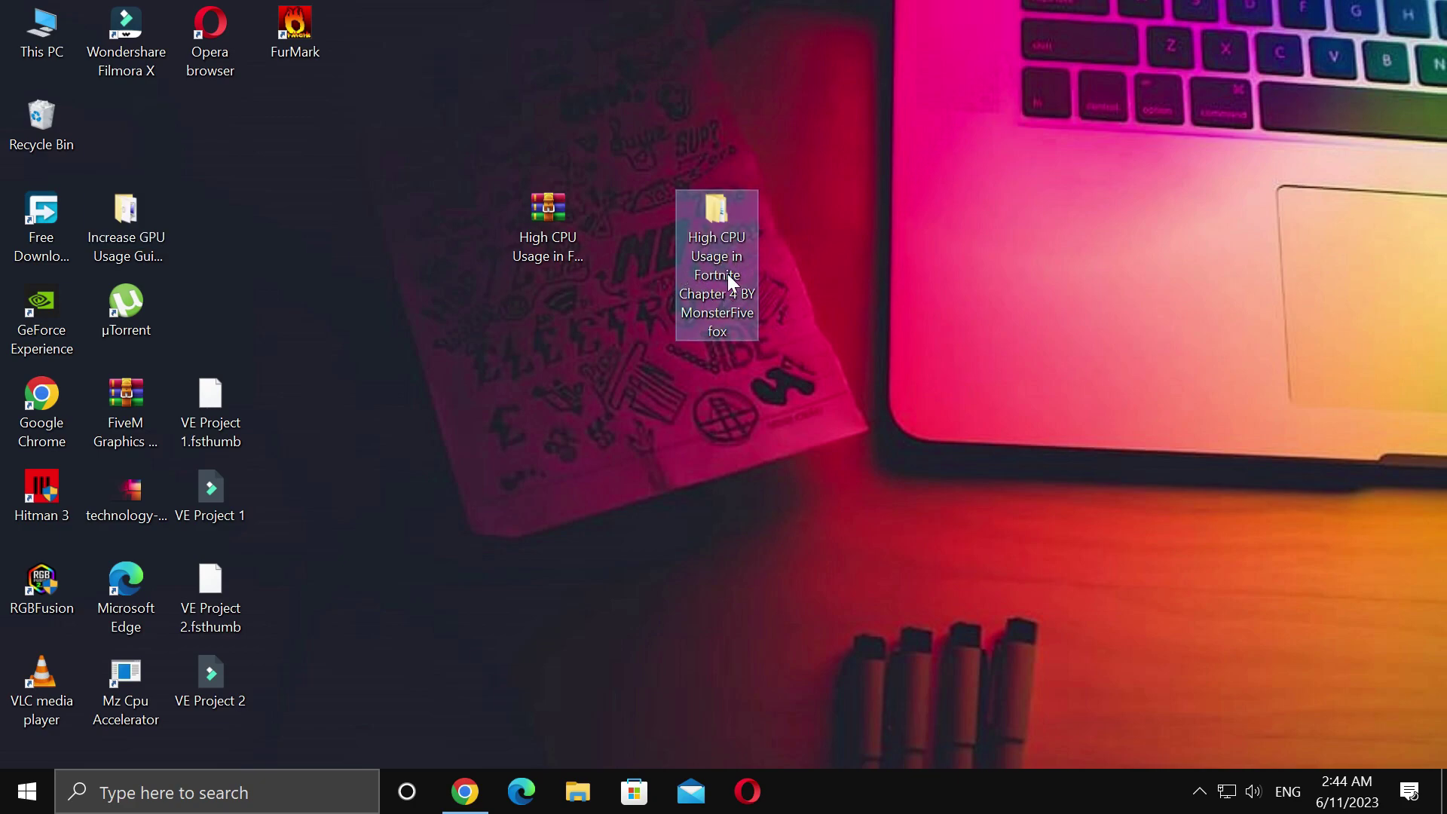
- Run the 4 Disk Clean-Up shortcut from the extracted pack's Cleanup folder on drive C: and delete the preselected file types
double_click(725, 238)
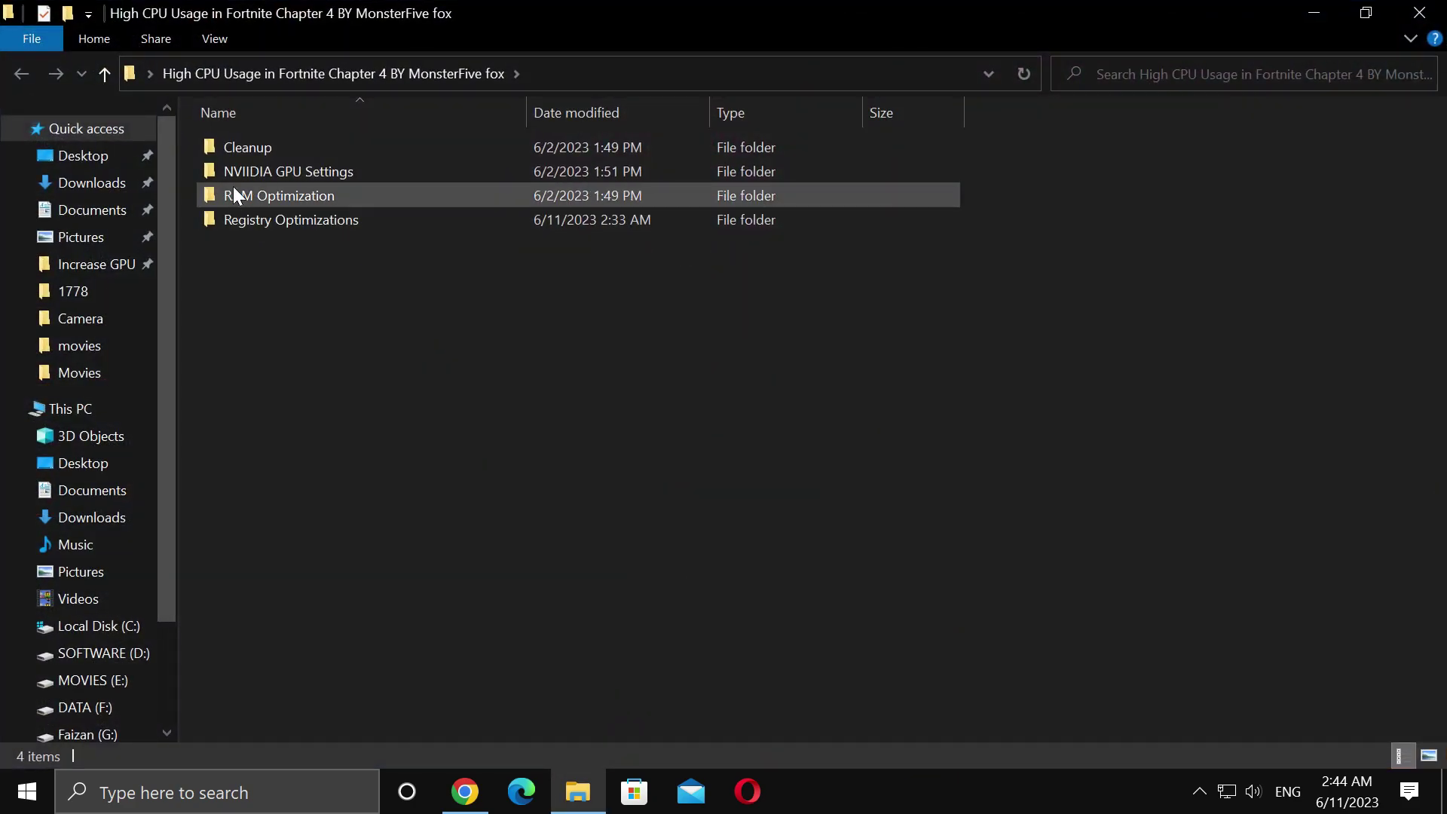
double_click(241, 150)
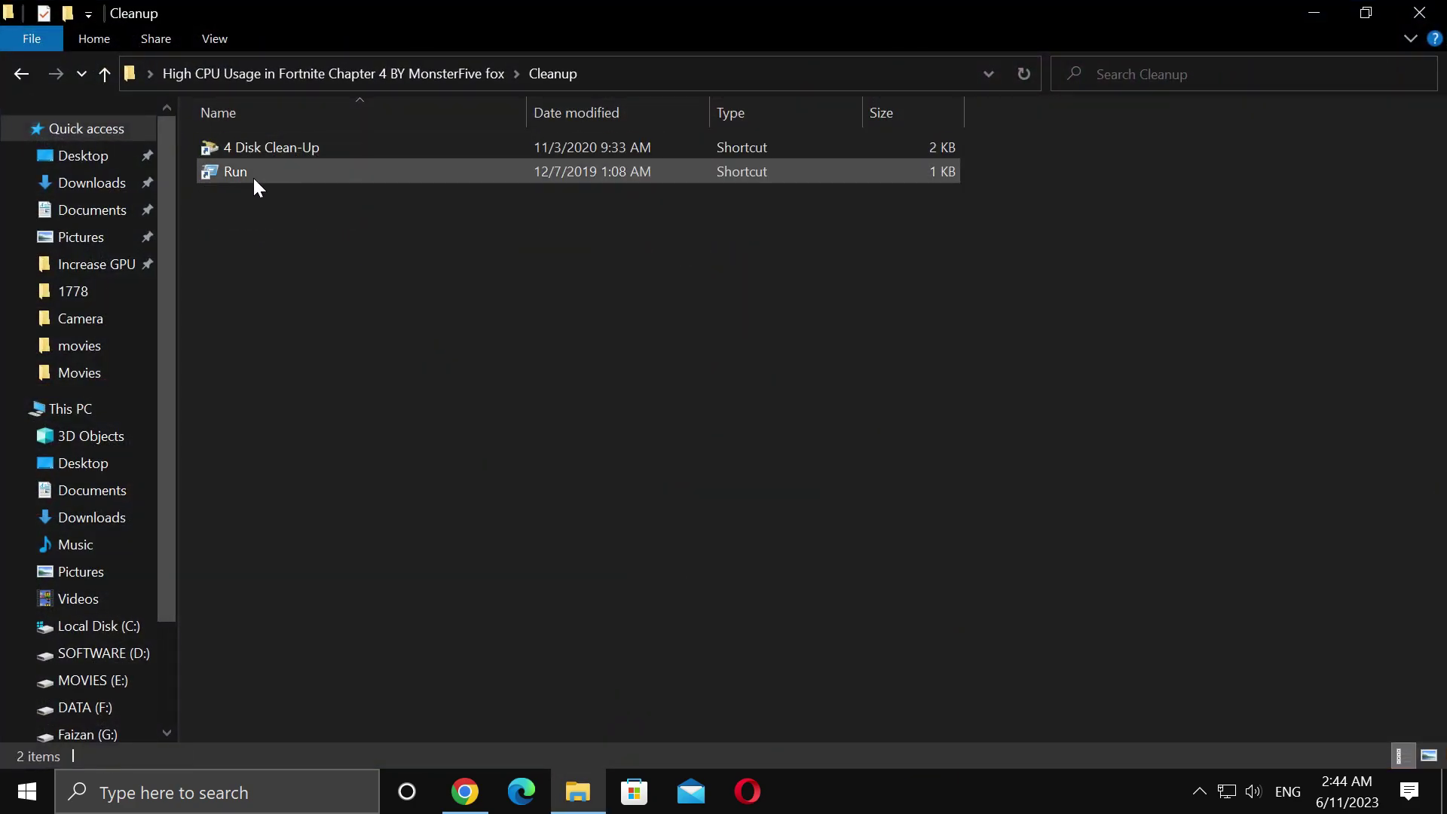
double_click(250, 150)
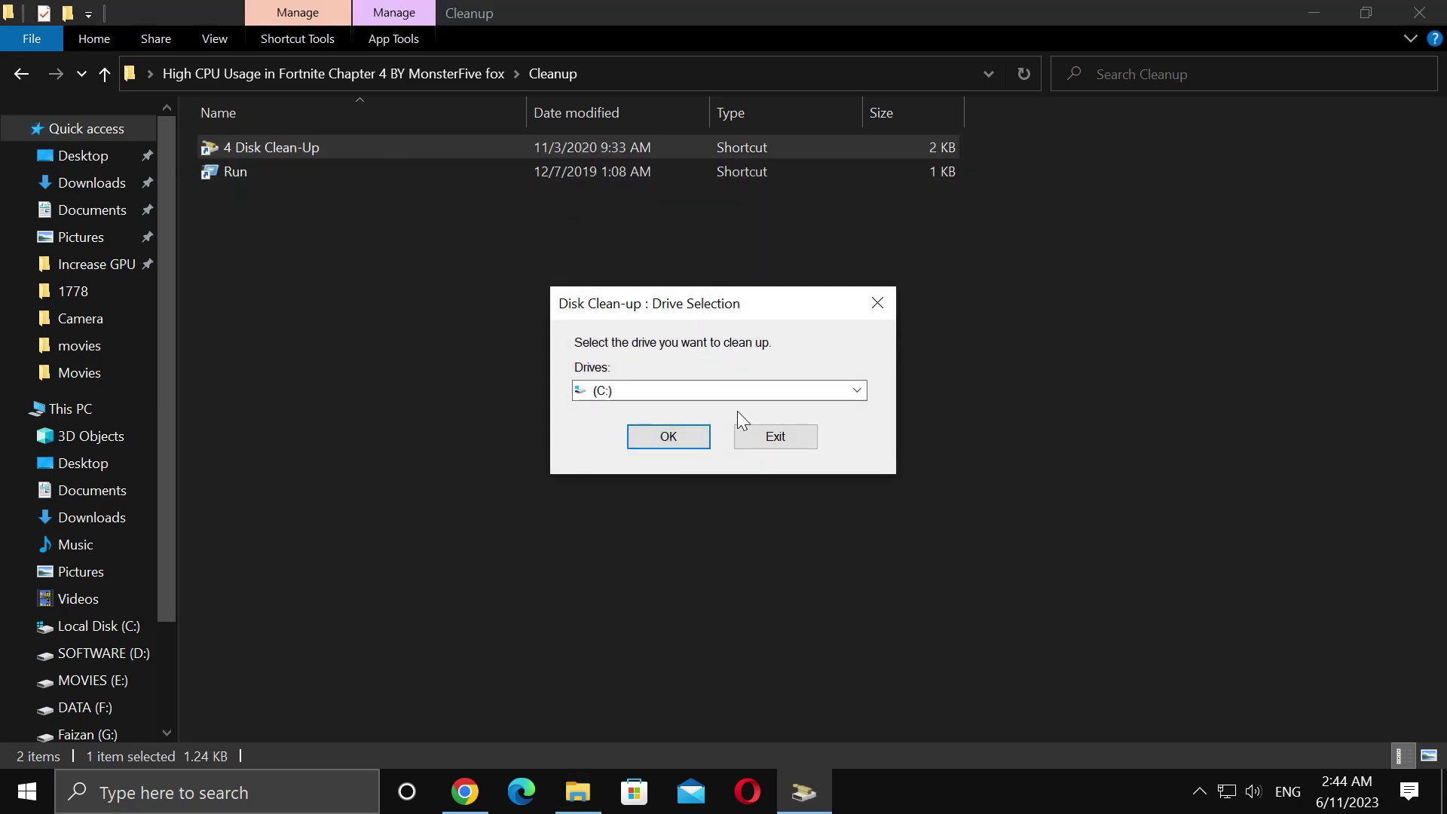
left_click(674, 438)
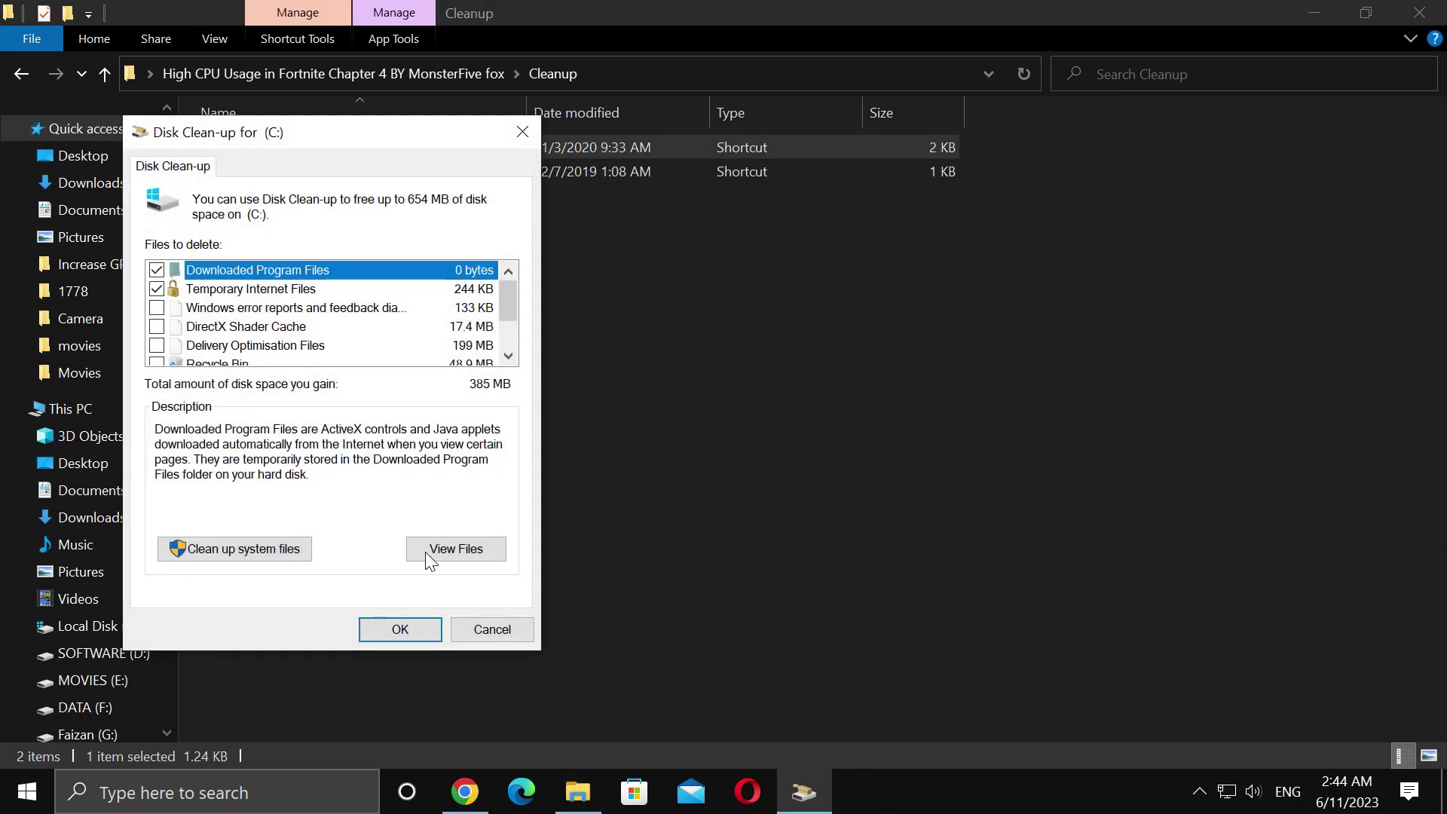
left_click(397, 629)
left_click(738, 422)
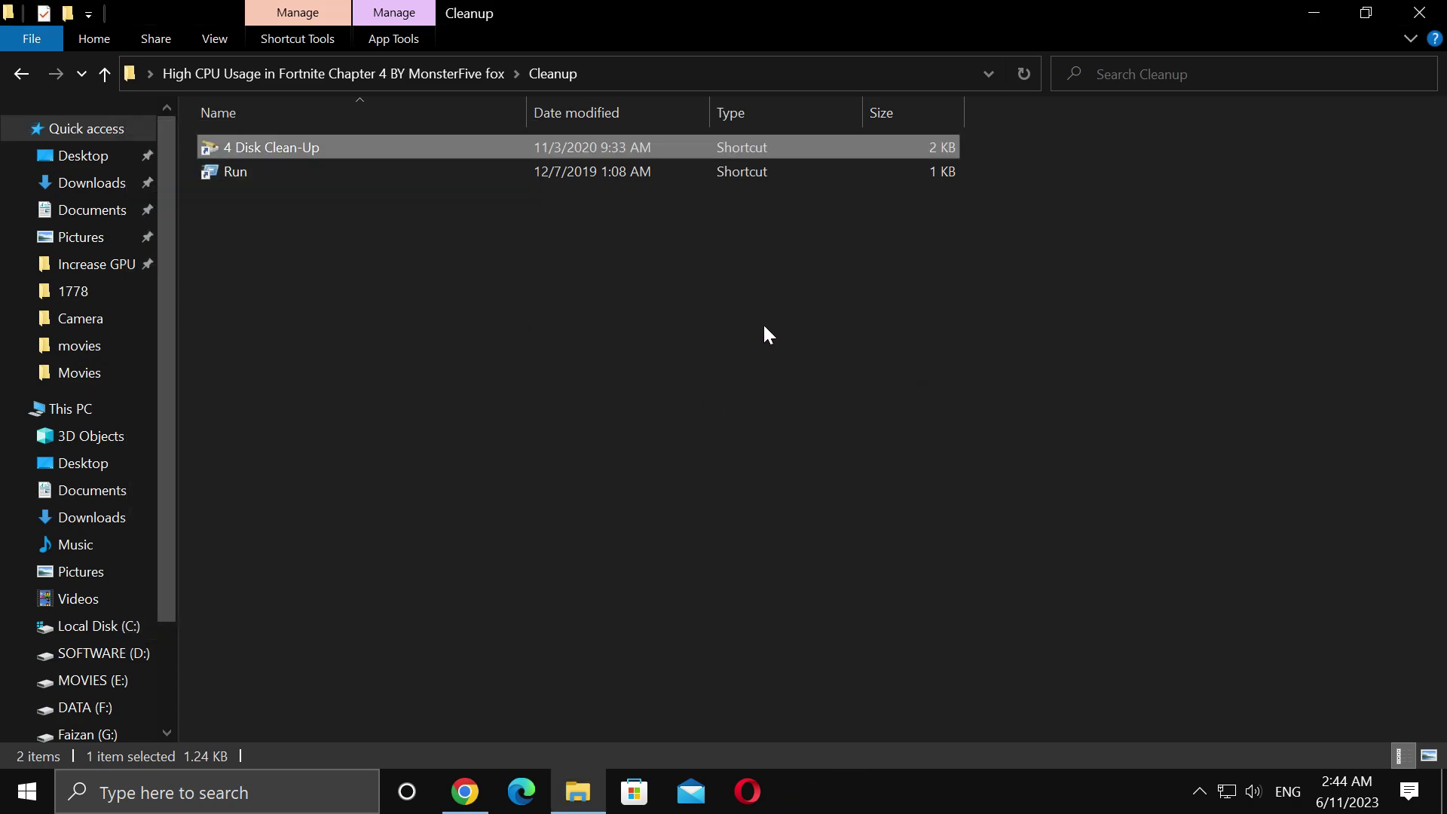
- Add the NVIIDIA Thread Priority entries from the pack's NVIIDIA GPU Settings folder to the registry, allowing Registry Editor to make changes
left_click(11, 75)
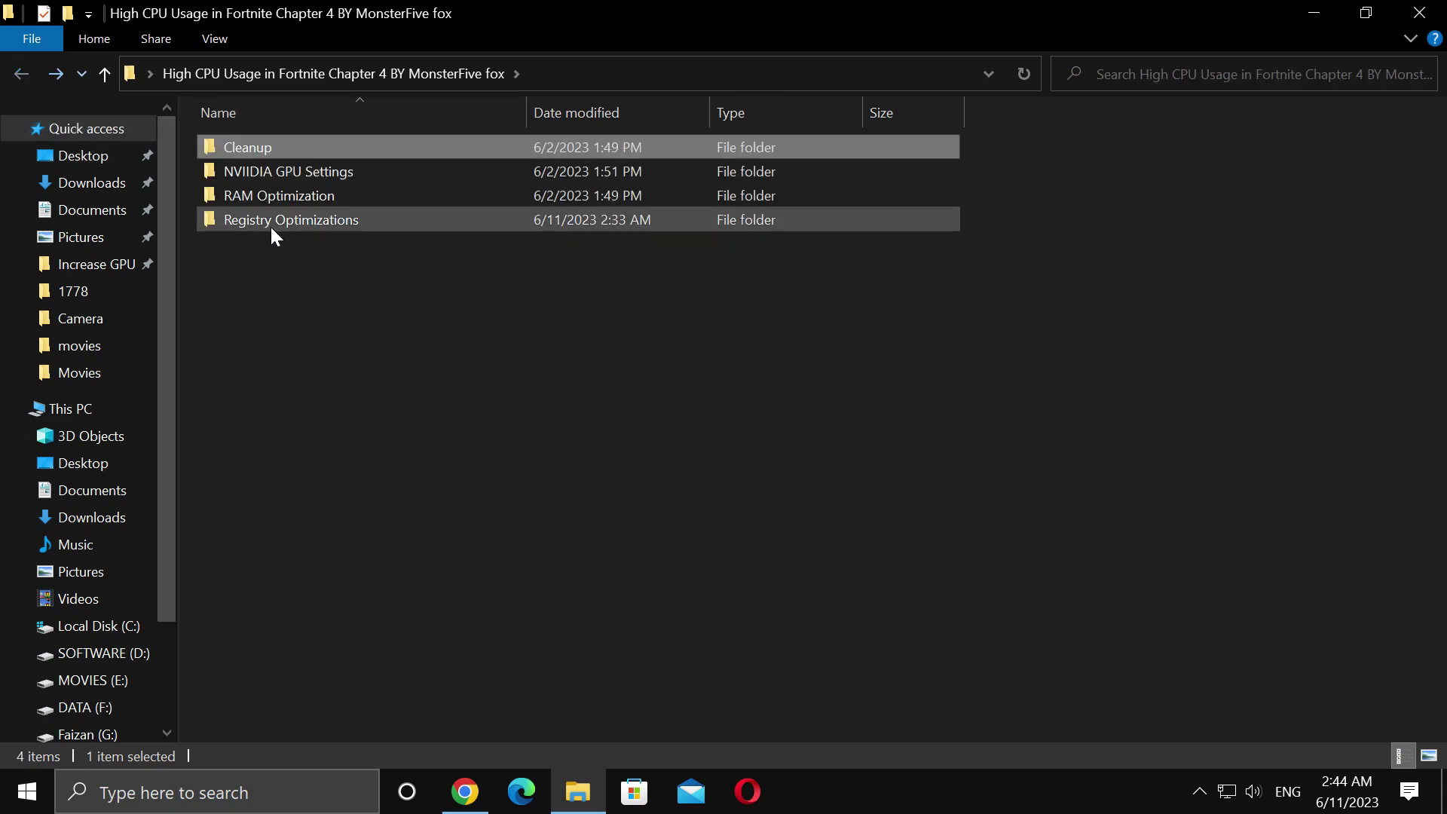
double_click(285, 165)
double_click(307, 148)
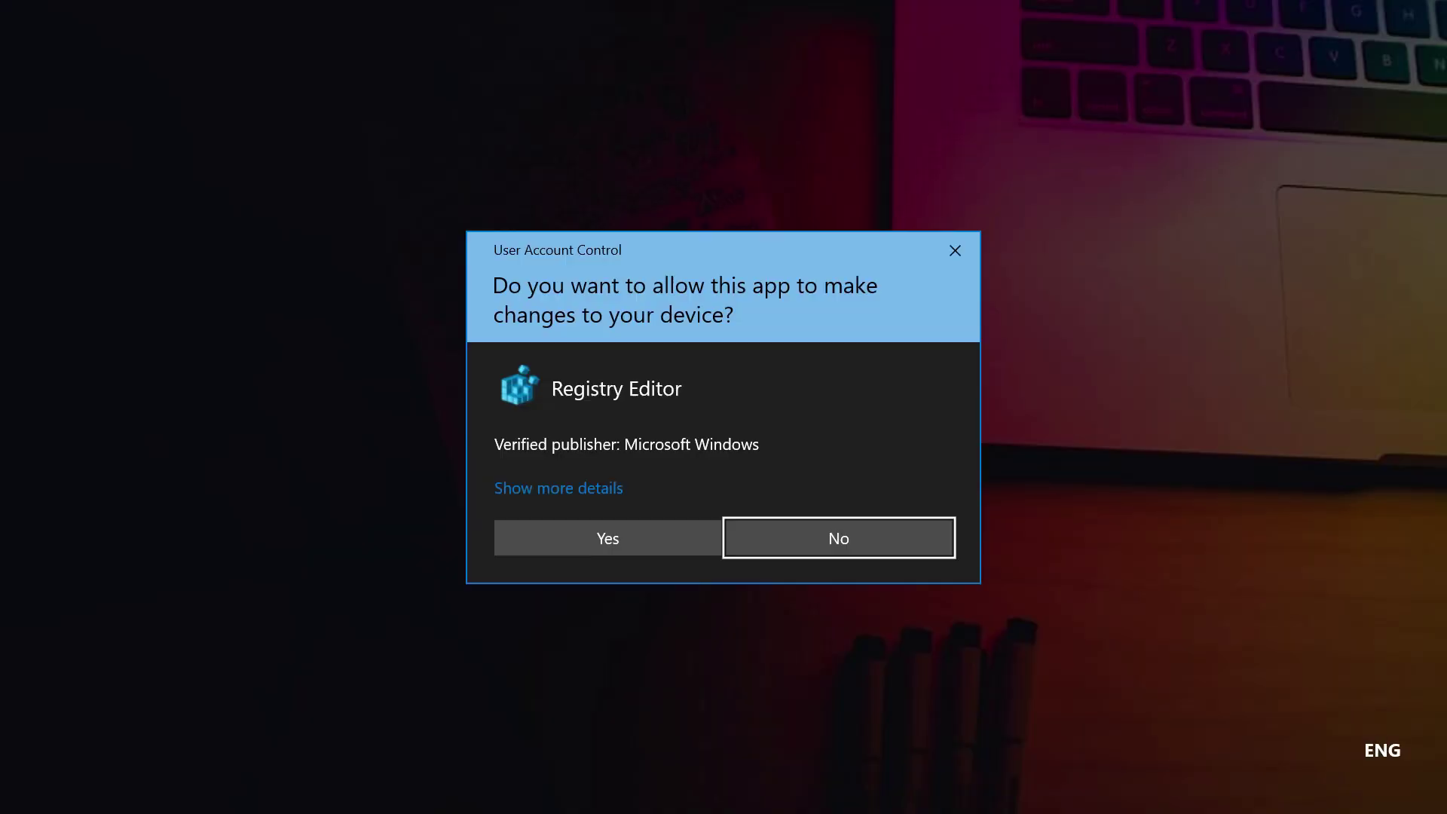
left_click(615, 536)
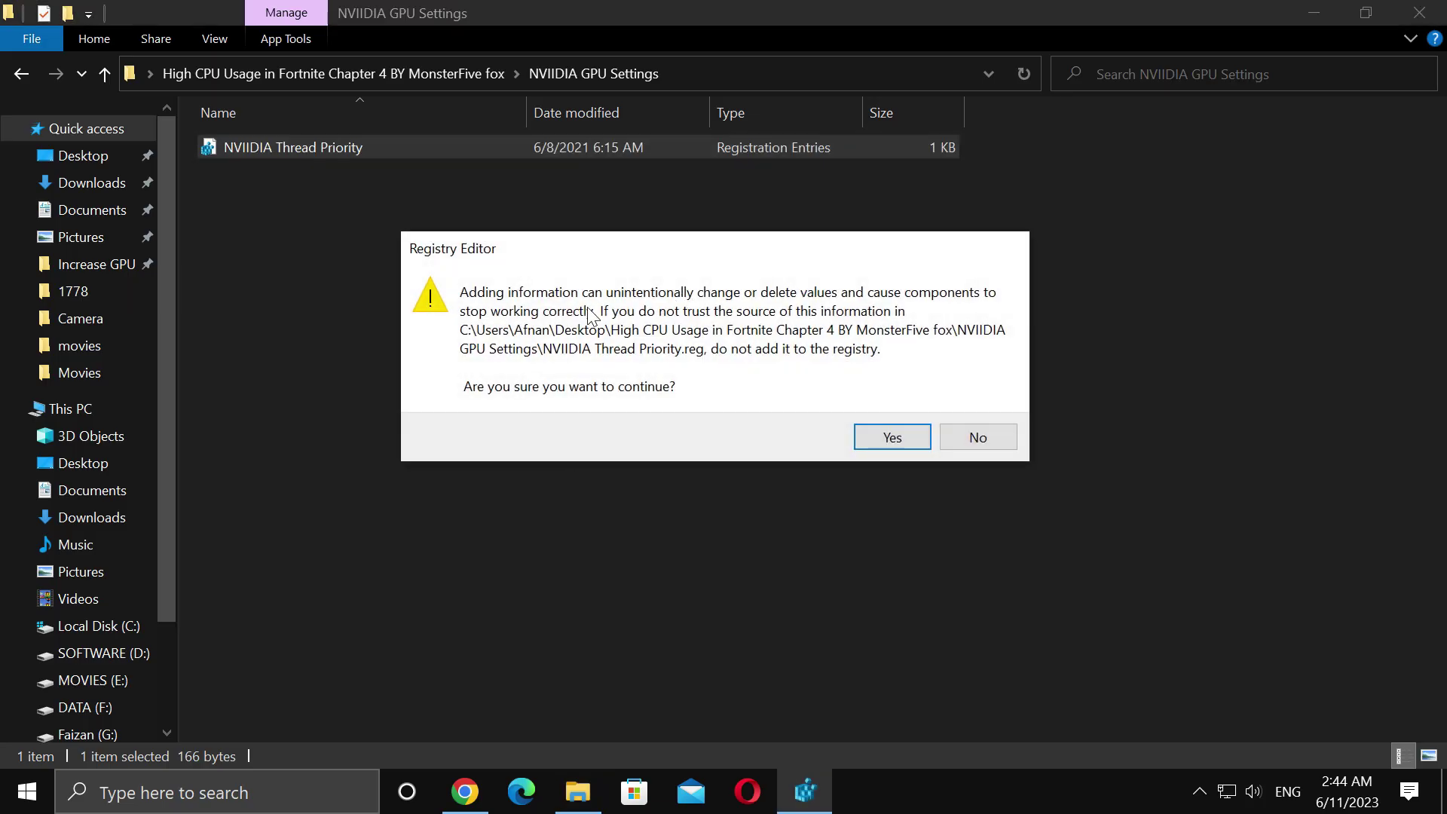
left_click(876, 441)
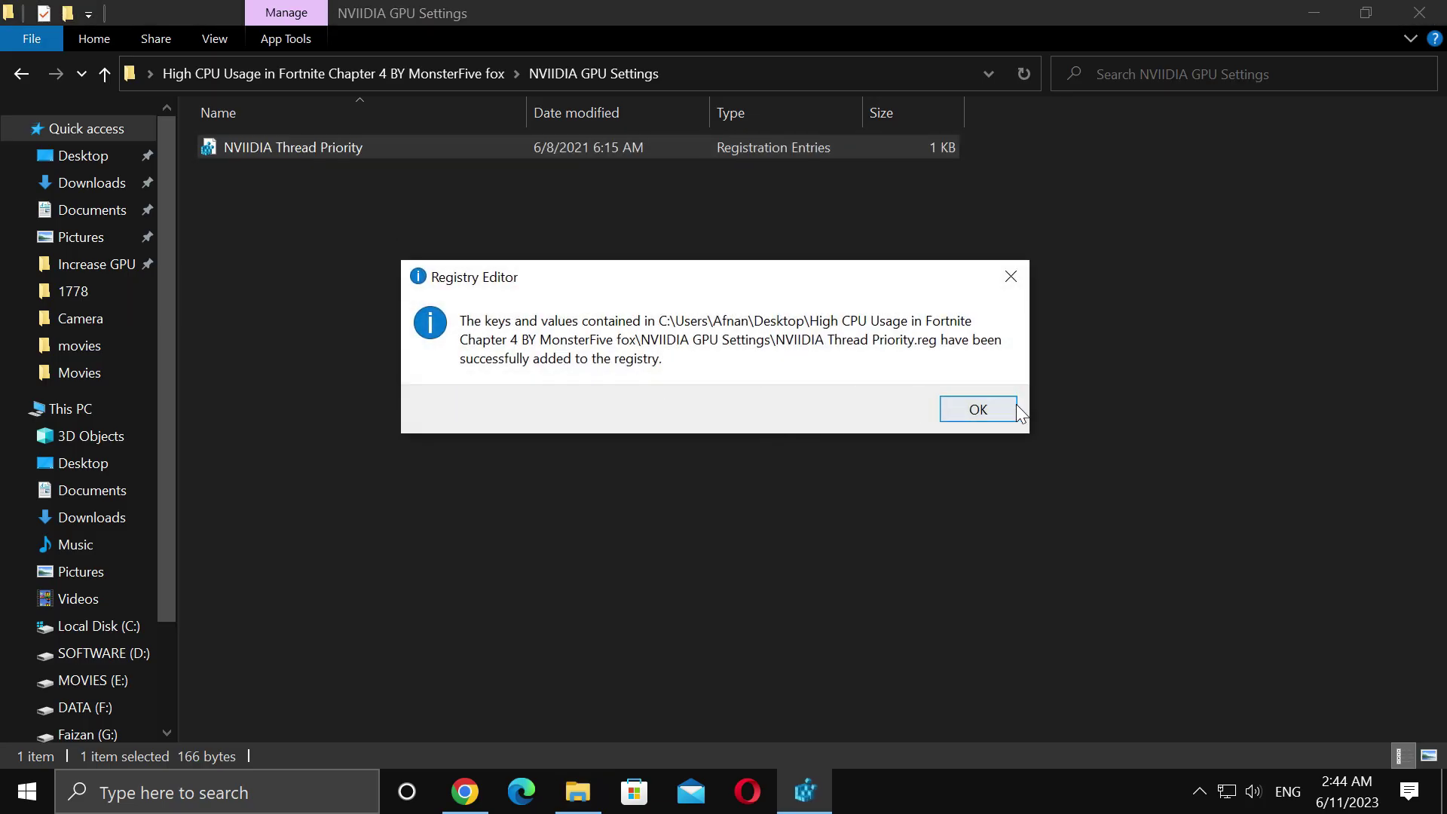
left_click(1008, 408)
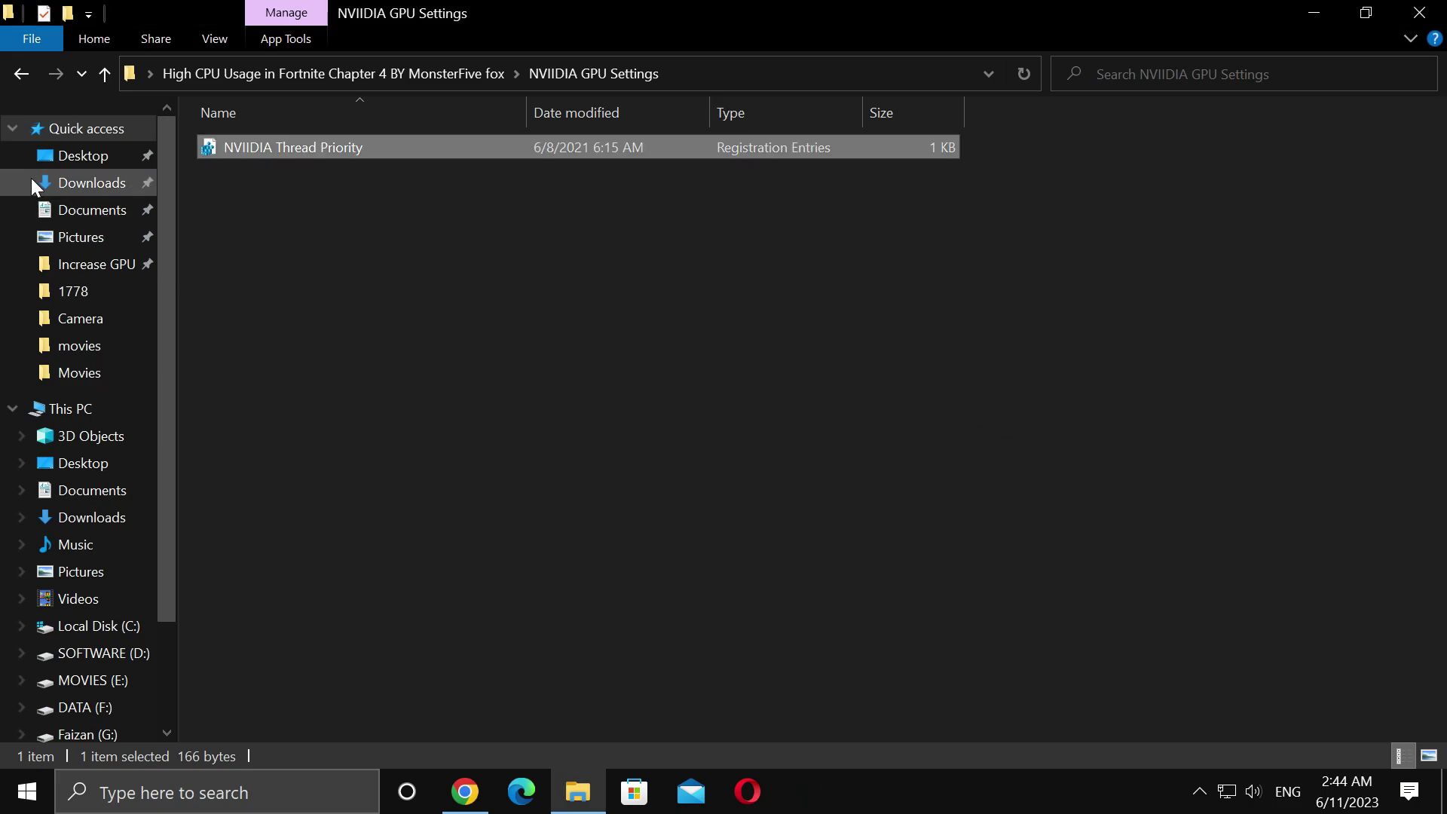
- View the registry files for different RAM sizes in the pack's RAM Optimization folder, and close the folder window
left_click(24, 78)
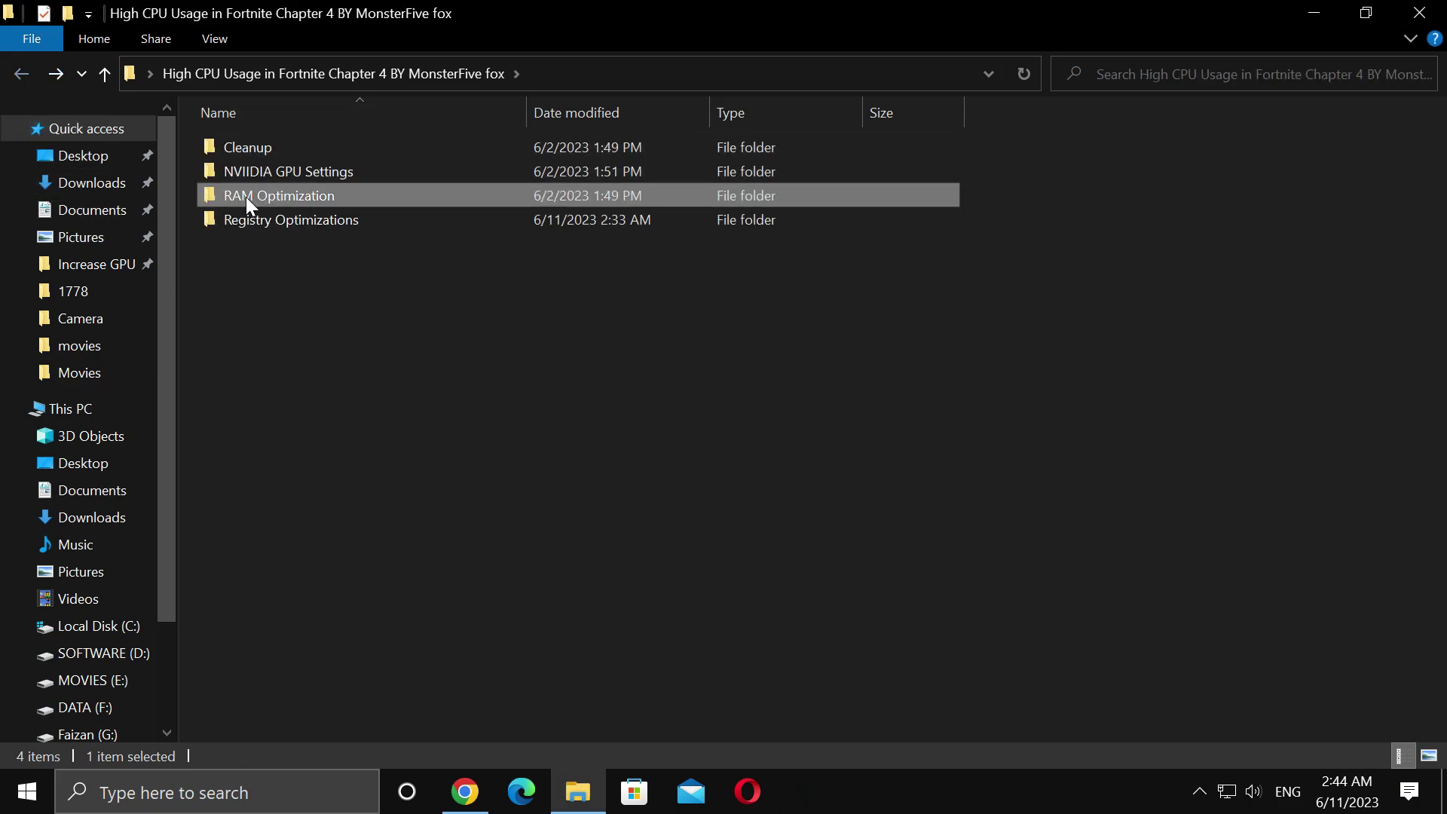
double_click(246, 195)
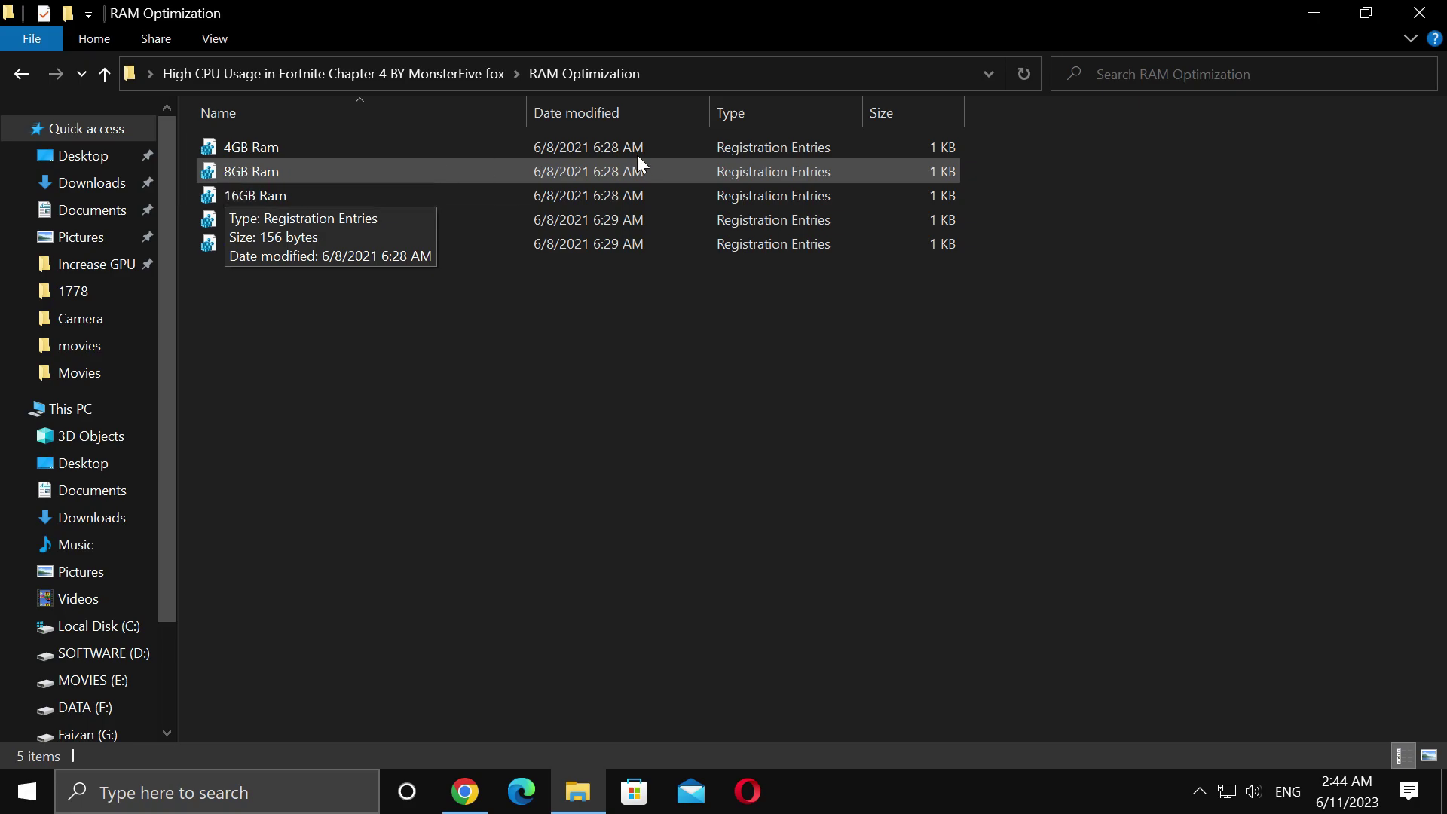
left_click(1419, 13)
- Check the amount of installed RAM in the PC's system properties, and close the Settings window
right_click(36, 49)
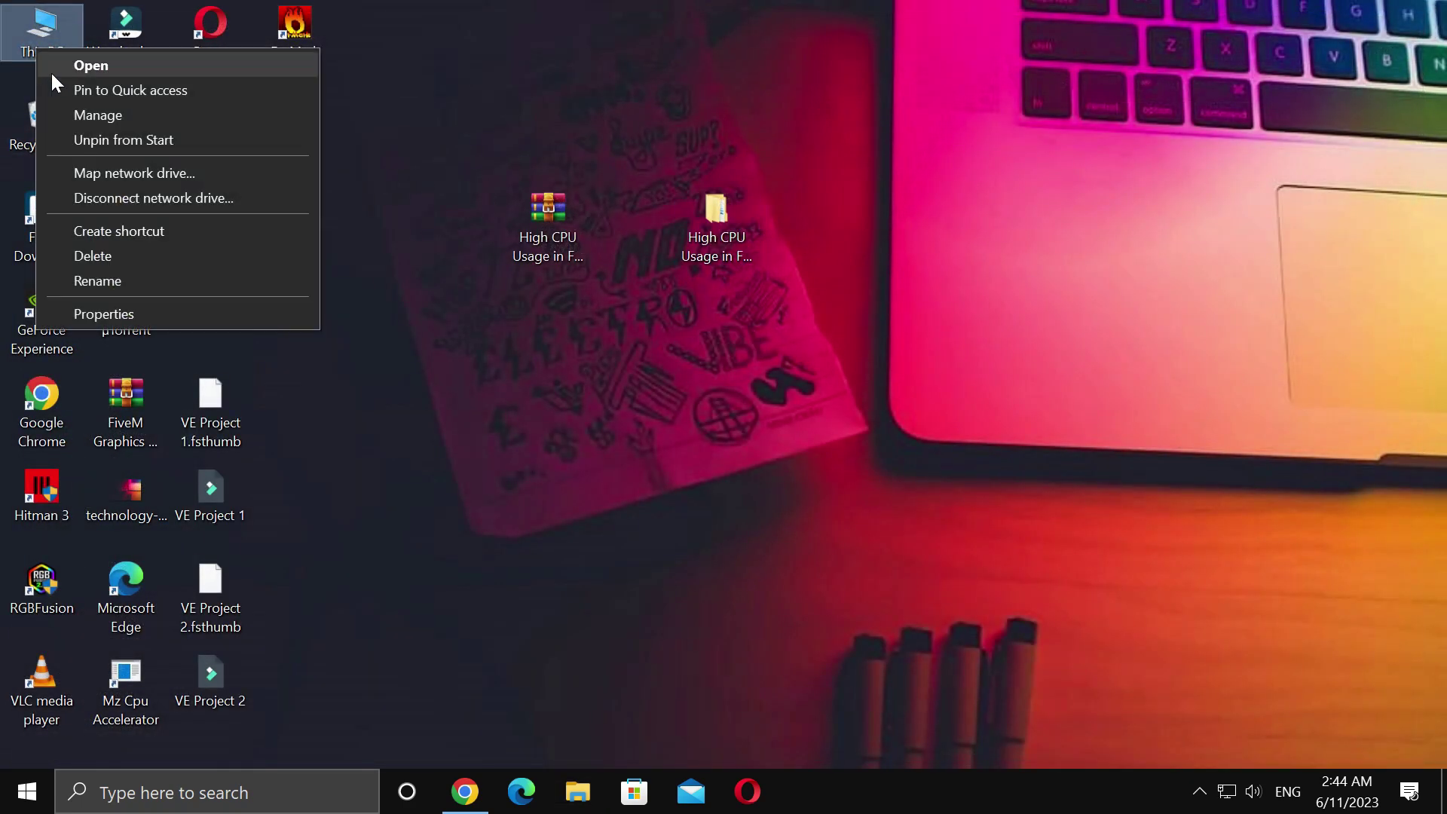
left_click(138, 312)
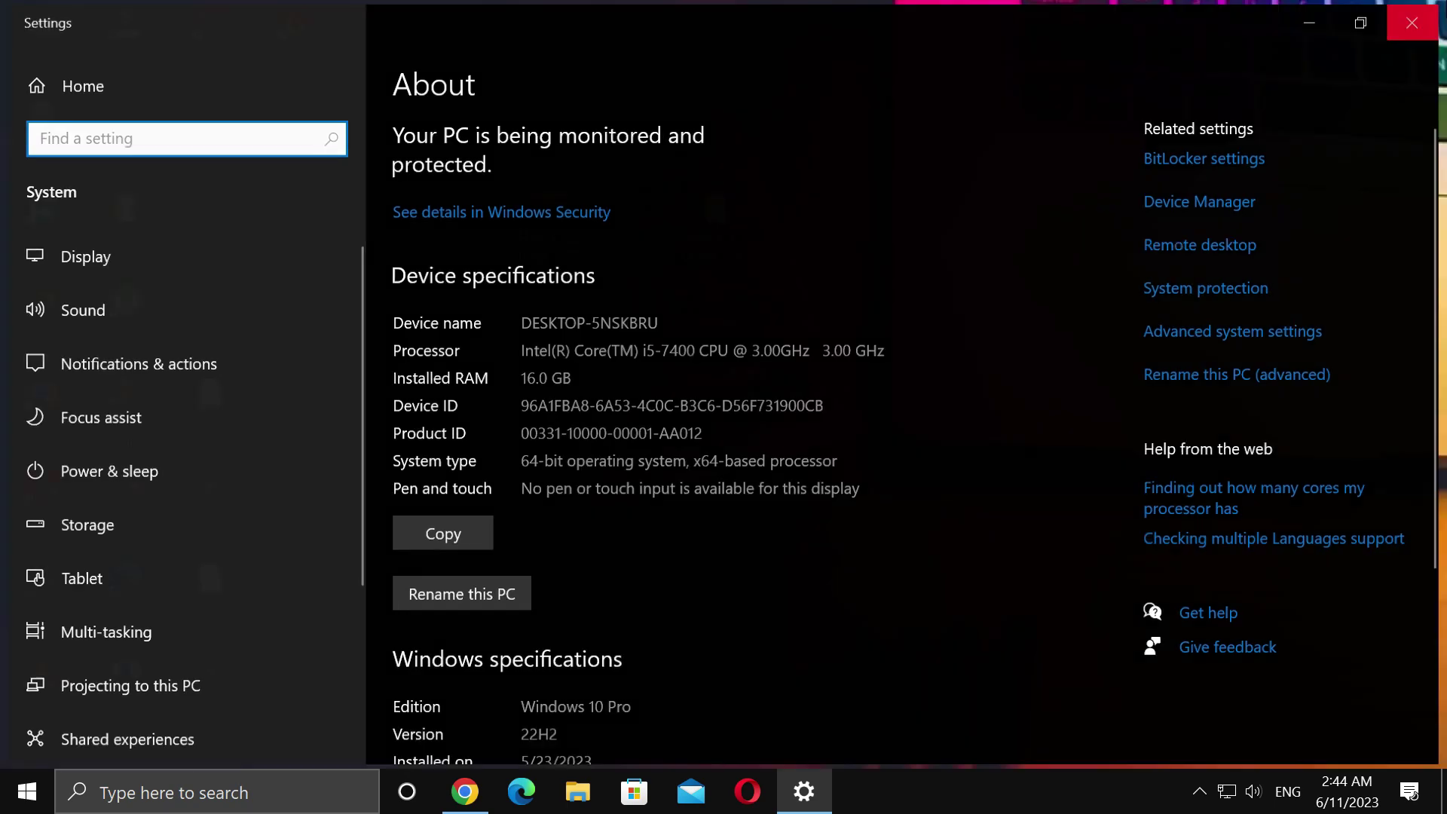
left_click(1420, 19)
- Add the 16GB Ram entries from the pack's RAM Optimization folder to the registry, allowing Registry Editor to make changes
double_click(704, 257)
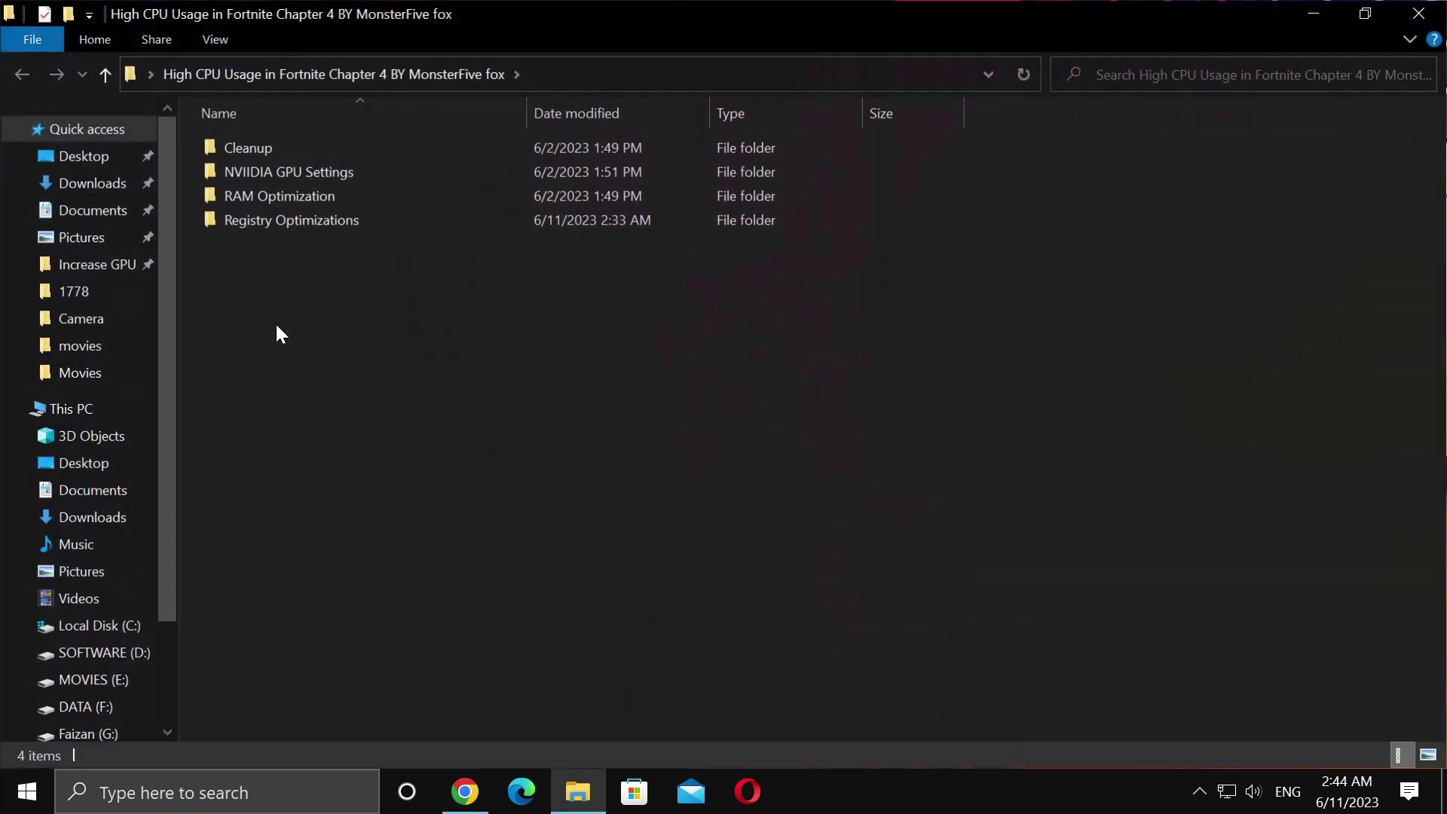
double_click(265, 195)
left_click(233, 197)
left_click(242, 199)
key("Escape")
key("Return")
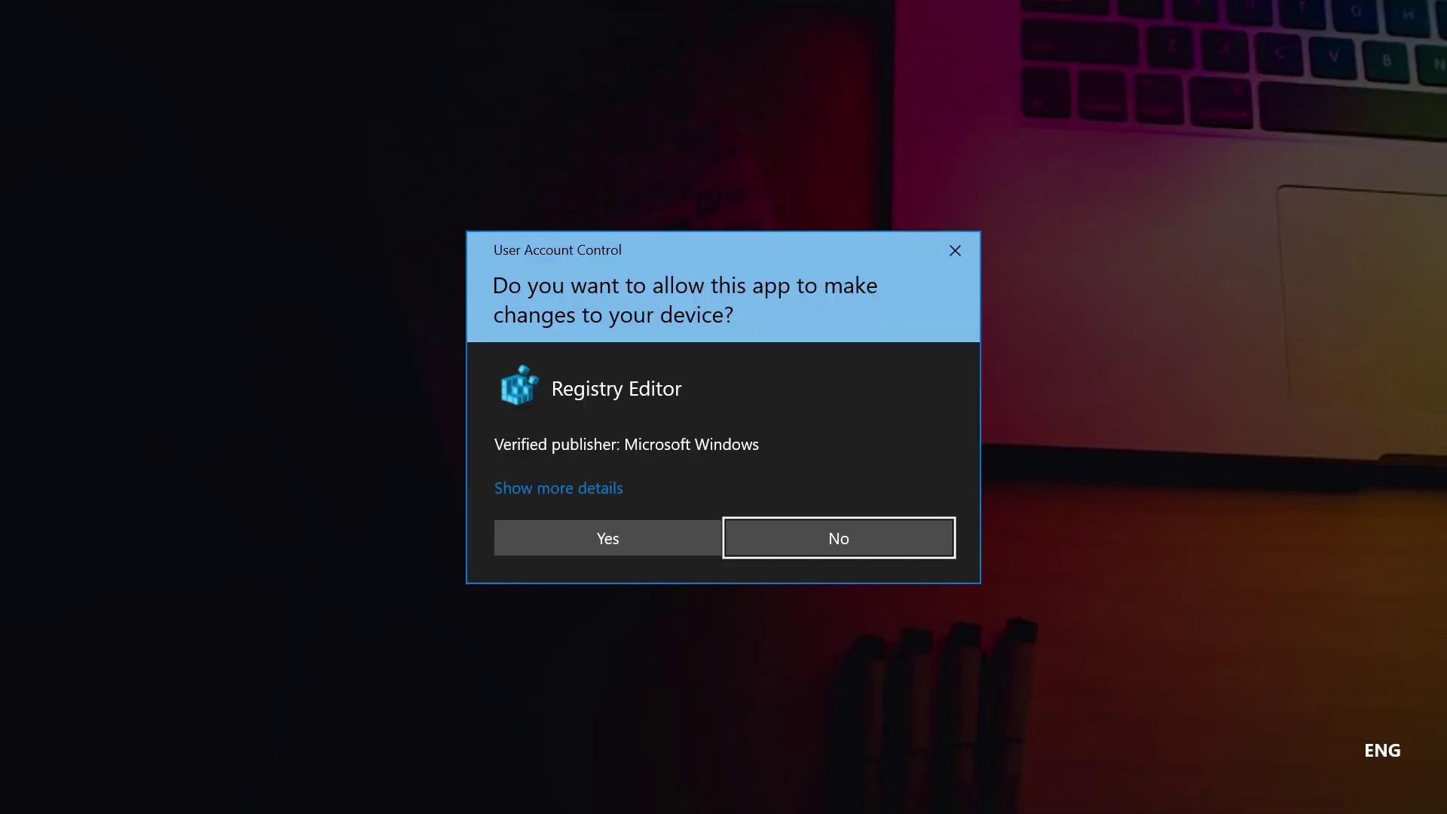
left_click(614, 531)
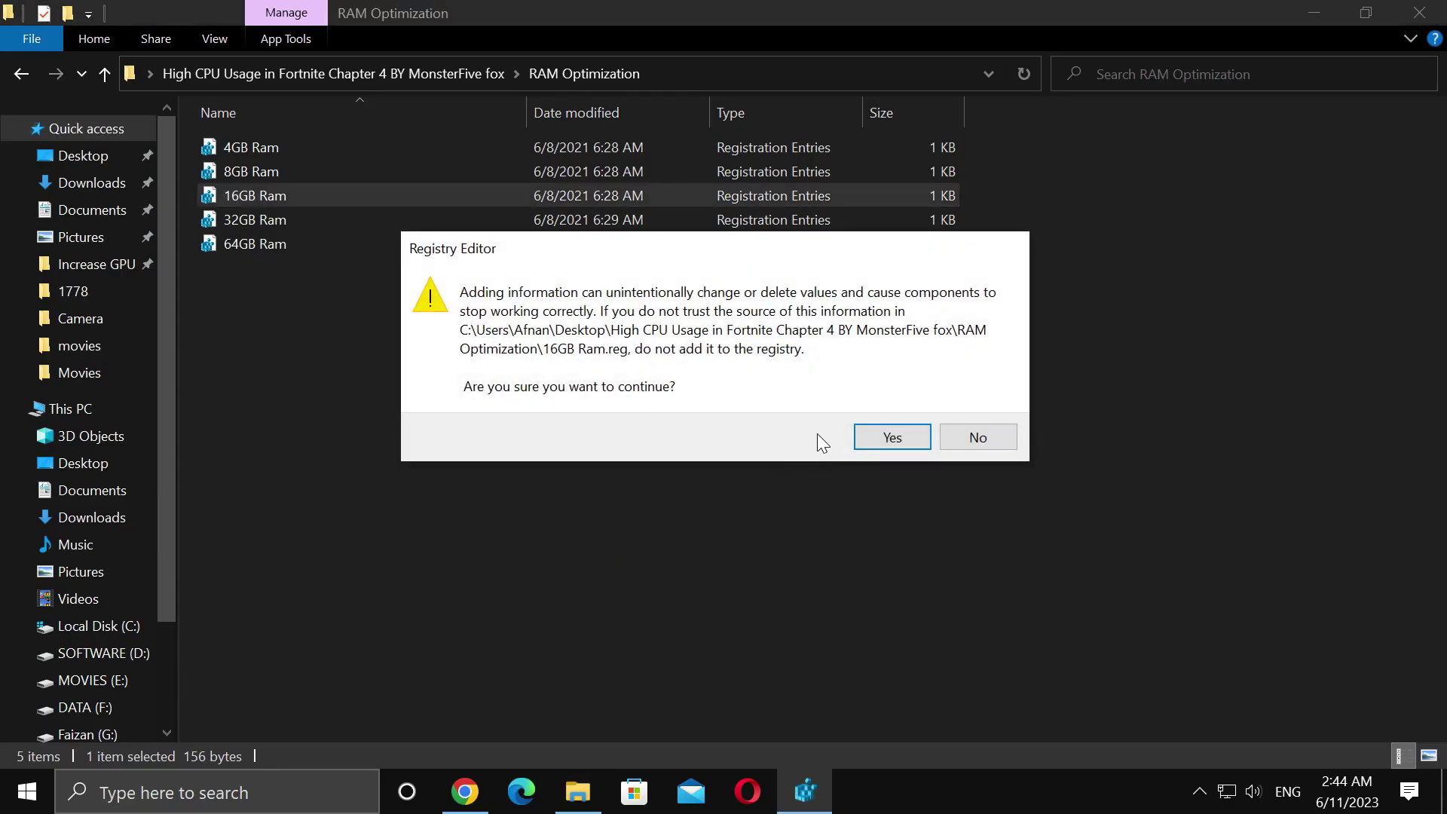
left_click(889, 437)
left_click(976, 416)
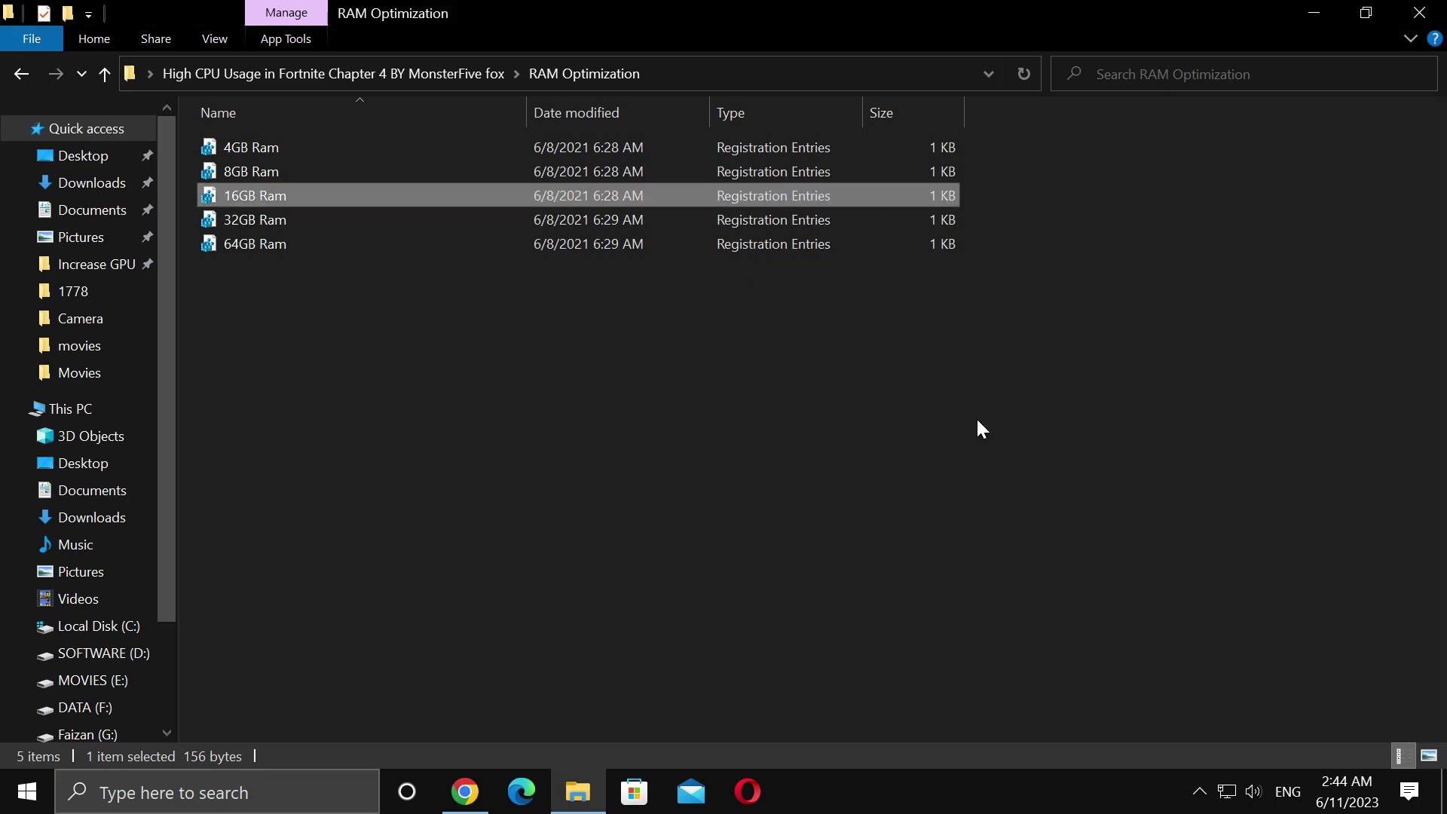
- Add the CPU-GPU Optimizations entries from the pack's Registry Optimizations folder to the registry, allowing Registry Editor to make changes
left_click(21, 73)
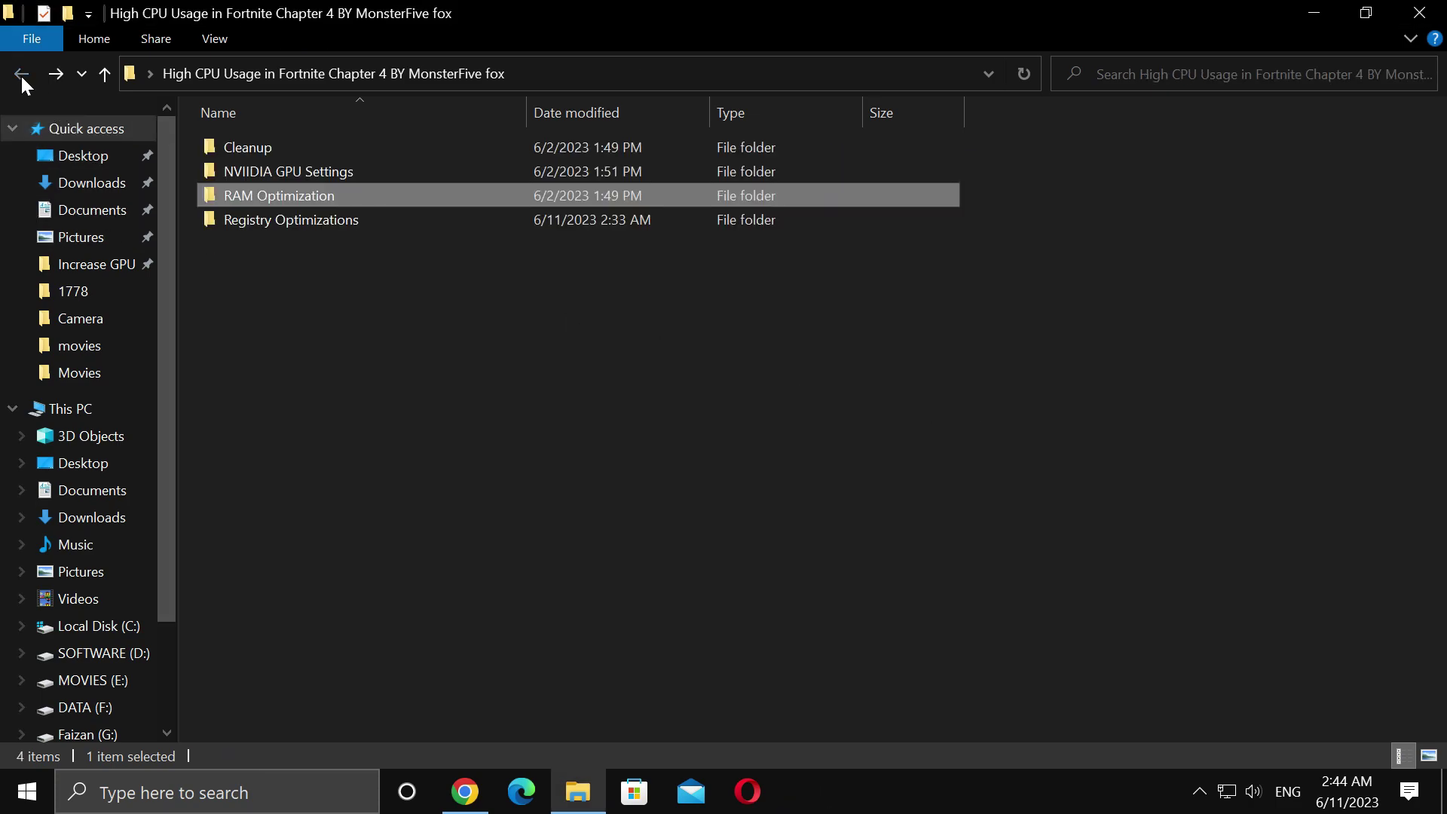
double_click(335, 217)
left_click(295, 159)
left_click(297, 152)
double_click(297, 152)
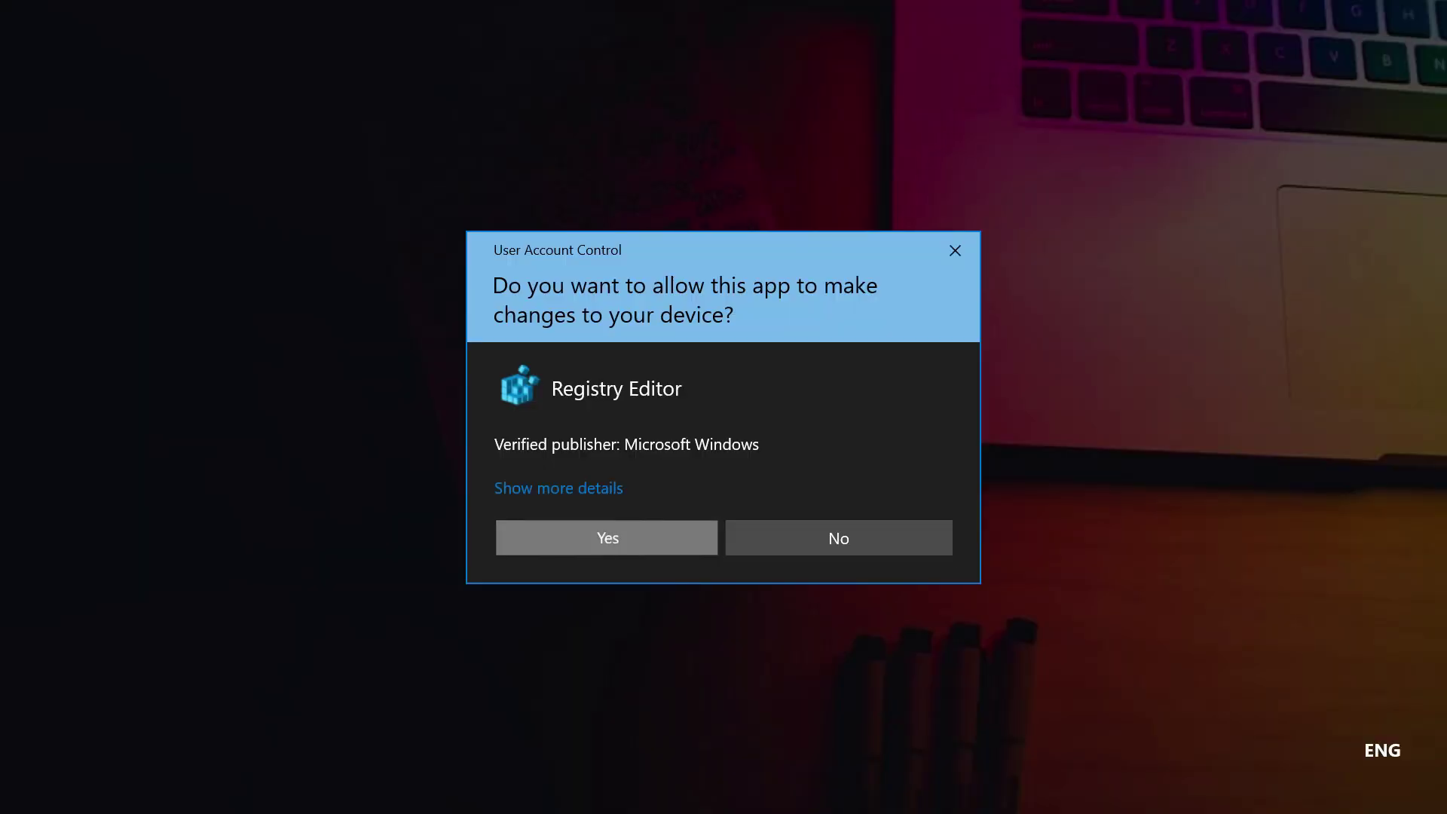
left_click(671, 537)
left_click(867, 444)
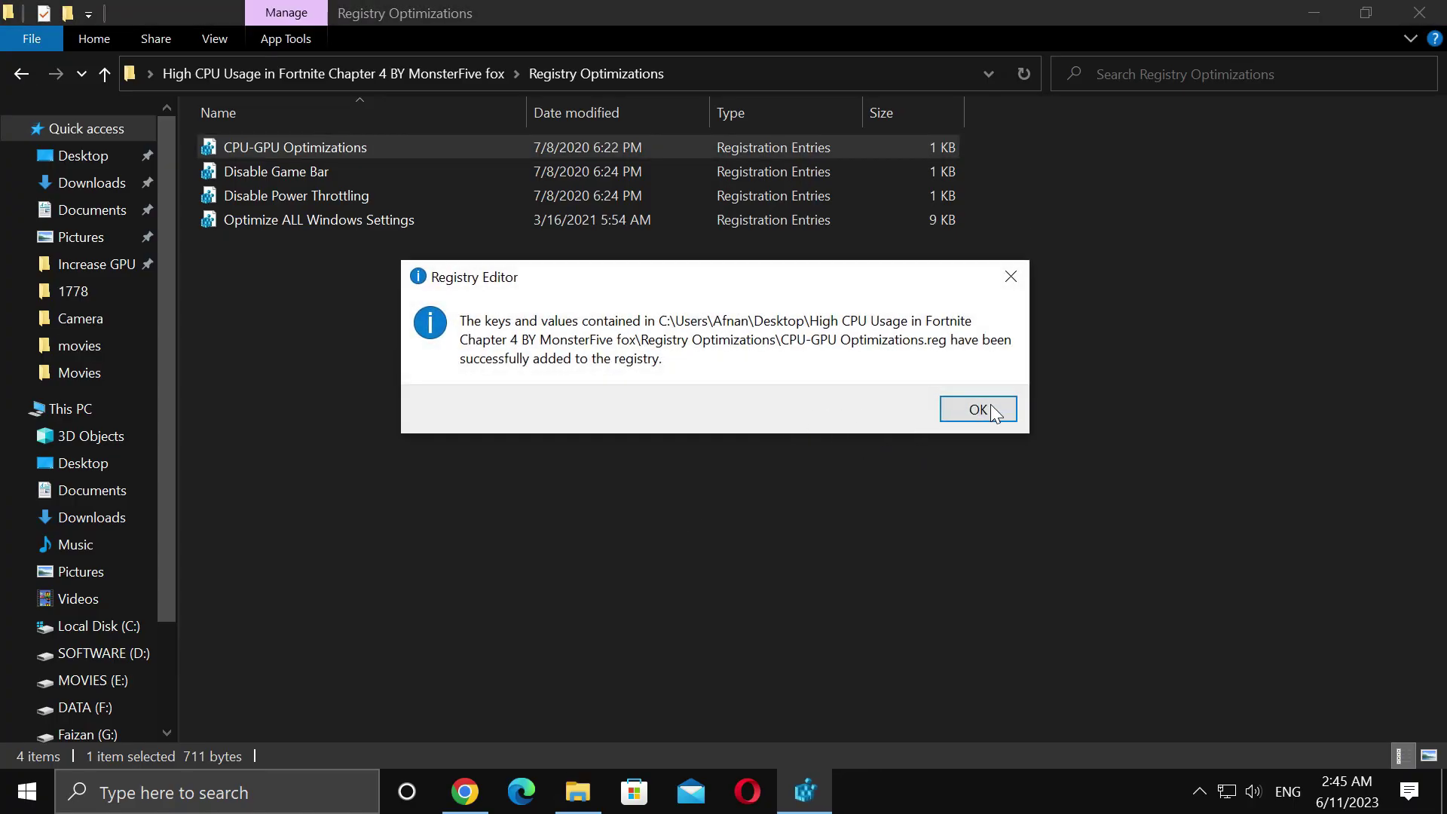
left_click(995, 405)
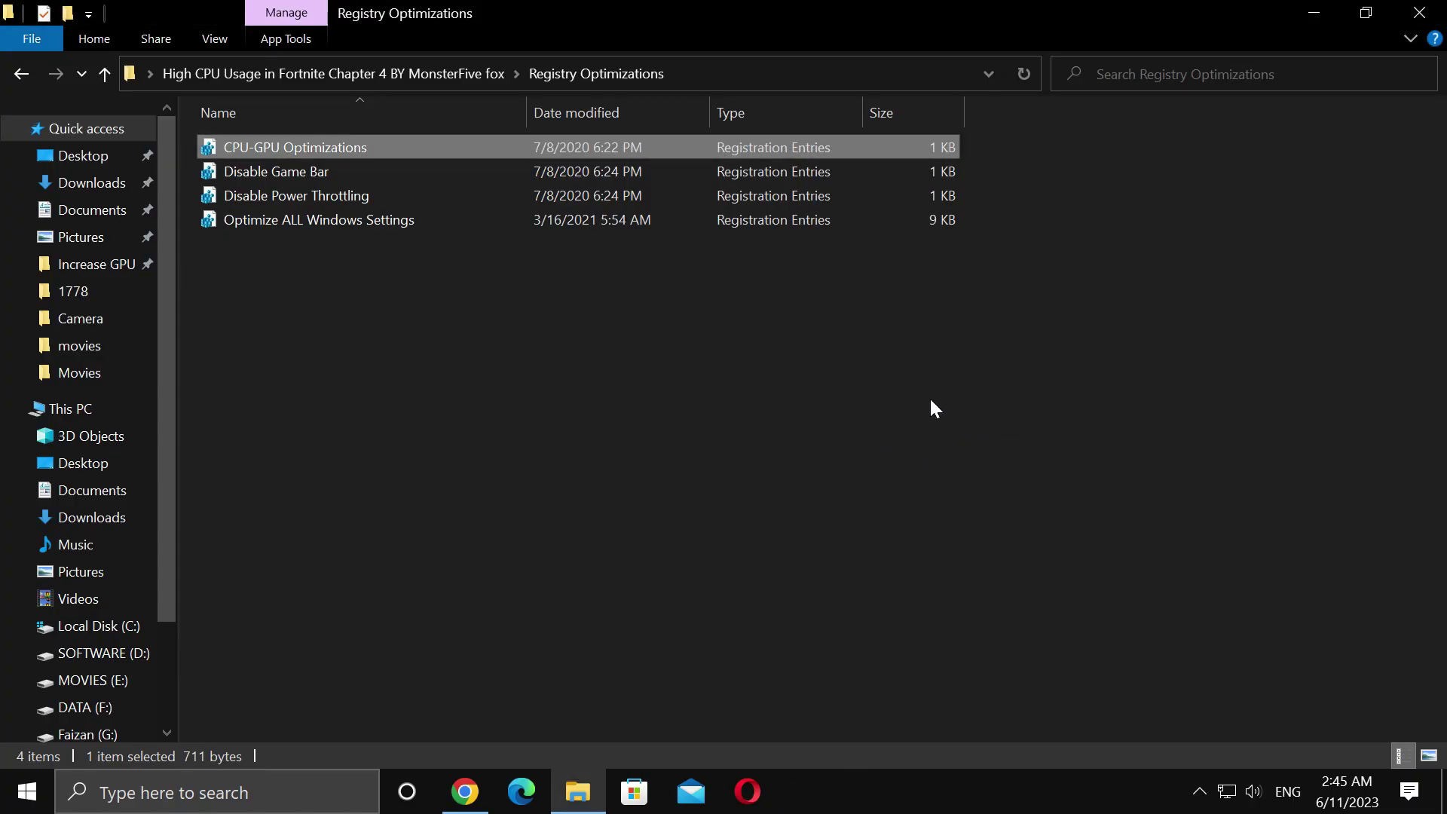
- Add the Disable Game Bar entries from the Registry Optimizations folder to the registry, allowing Registry Editor to make changes
double_click(340, 178)
left_click(645, 531)
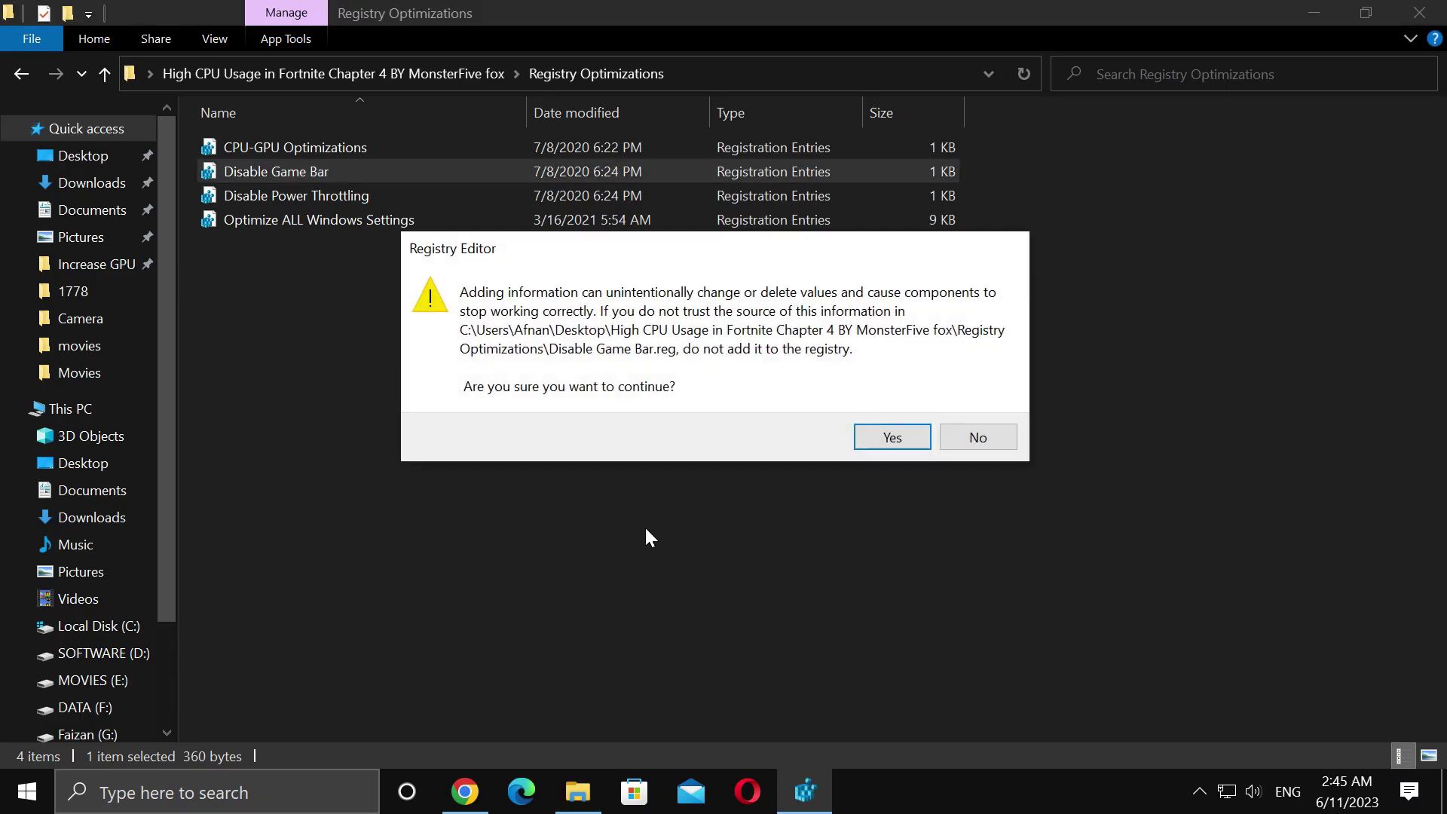
left_click(893, 441)
left_click(954, 414)
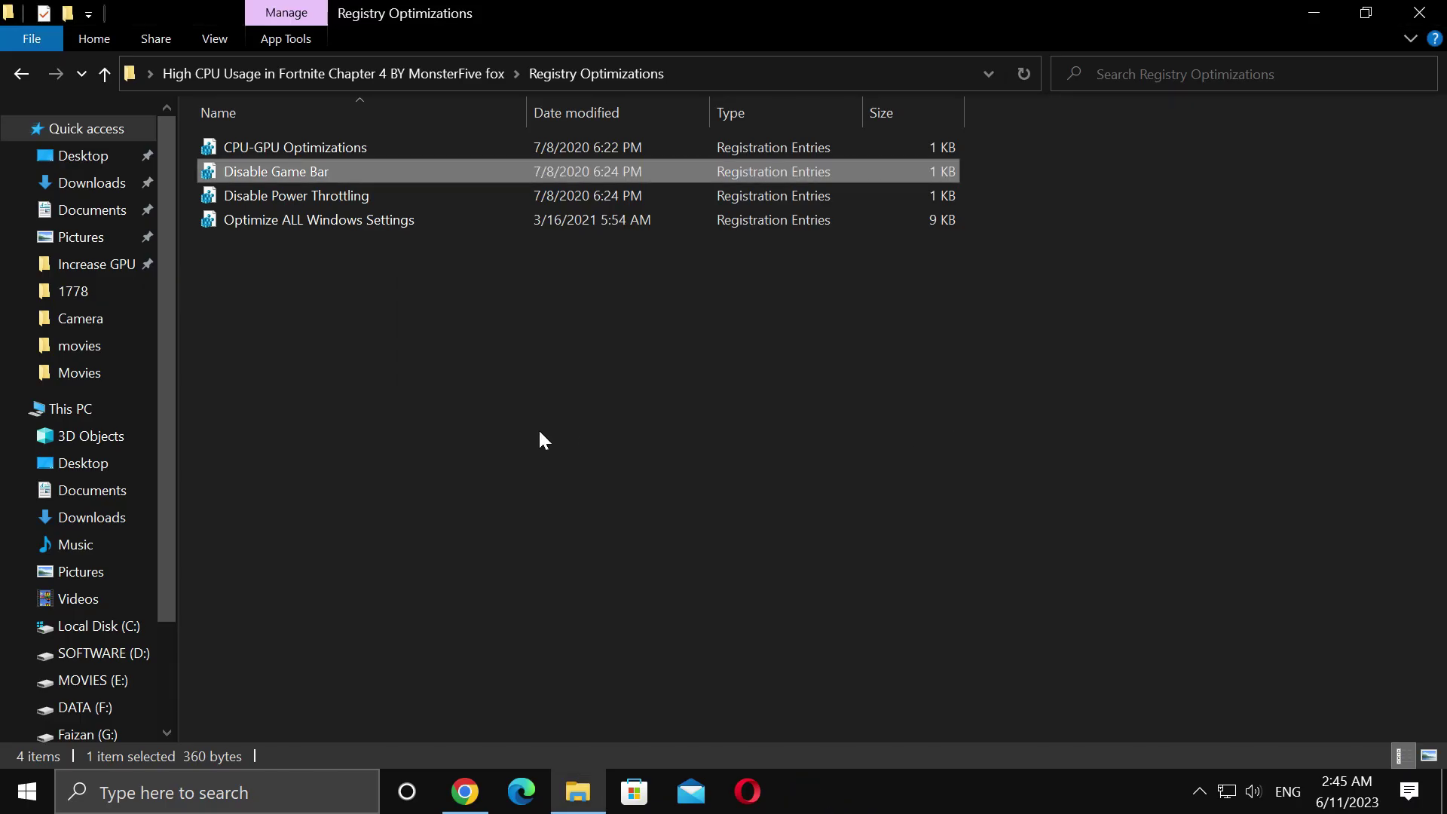
- Add the Disable Power Throttling entries from the Registry Optimizations folder to the registry, allowing Registry Editor to make changes
double_click(297, 198)
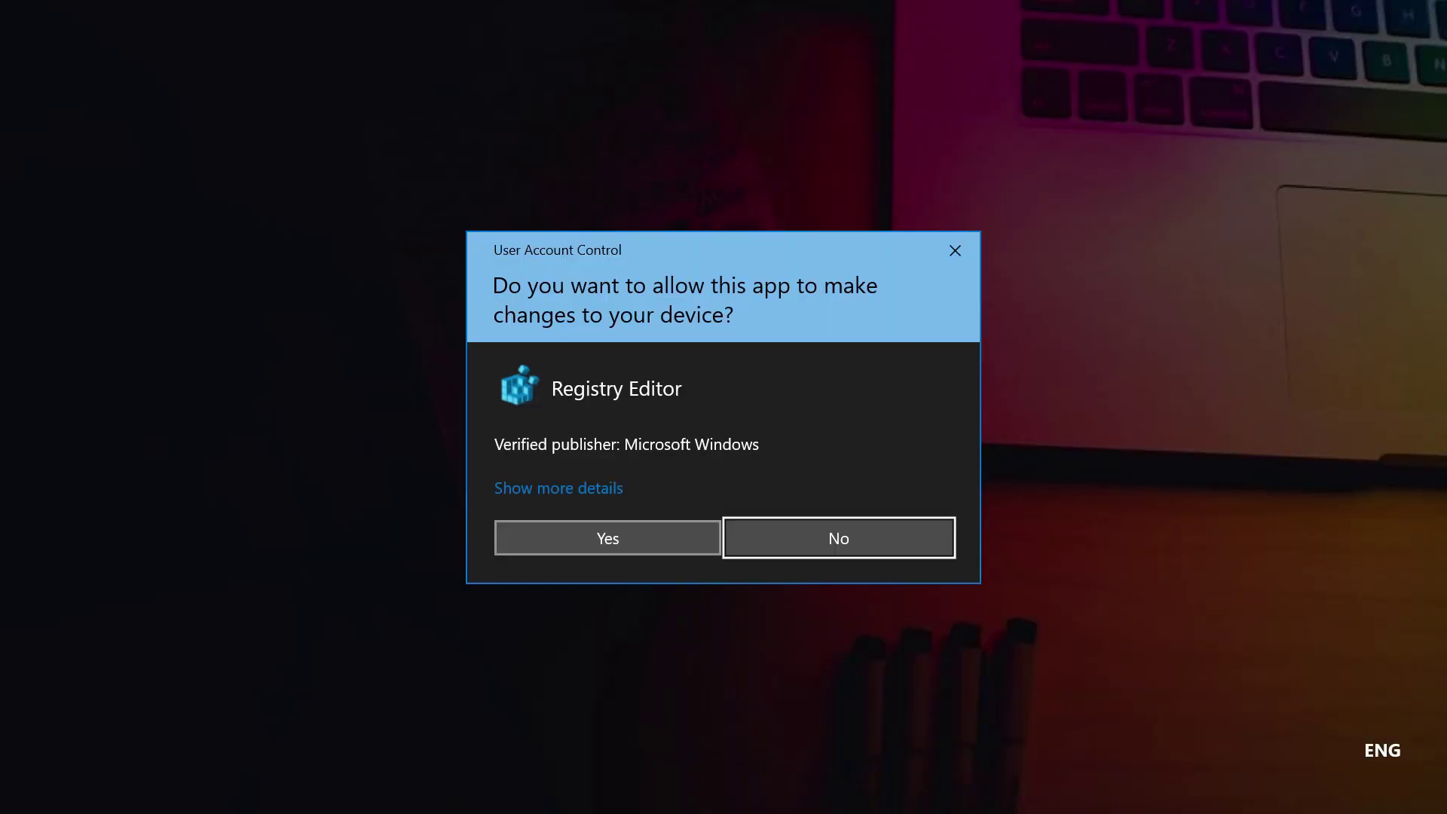
left_click(678, 535)
left_click(876, 436)
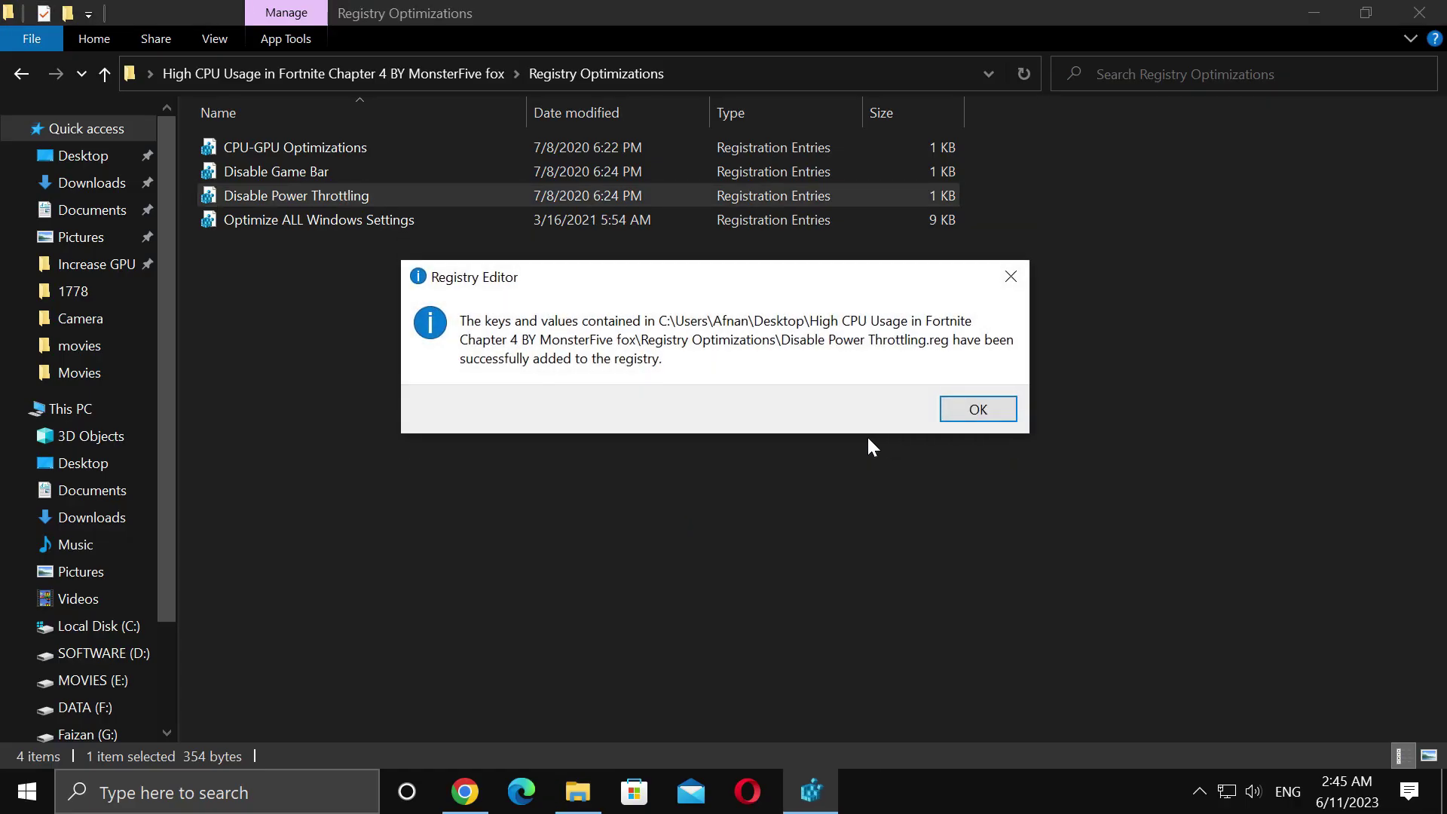
left_click(965, 409)
- Add the Optimize ALL Windows Settings entries to the registry, allowing Registry Editor to make changes, and close the Registry Optimizations folder window
double_click(330, 219)
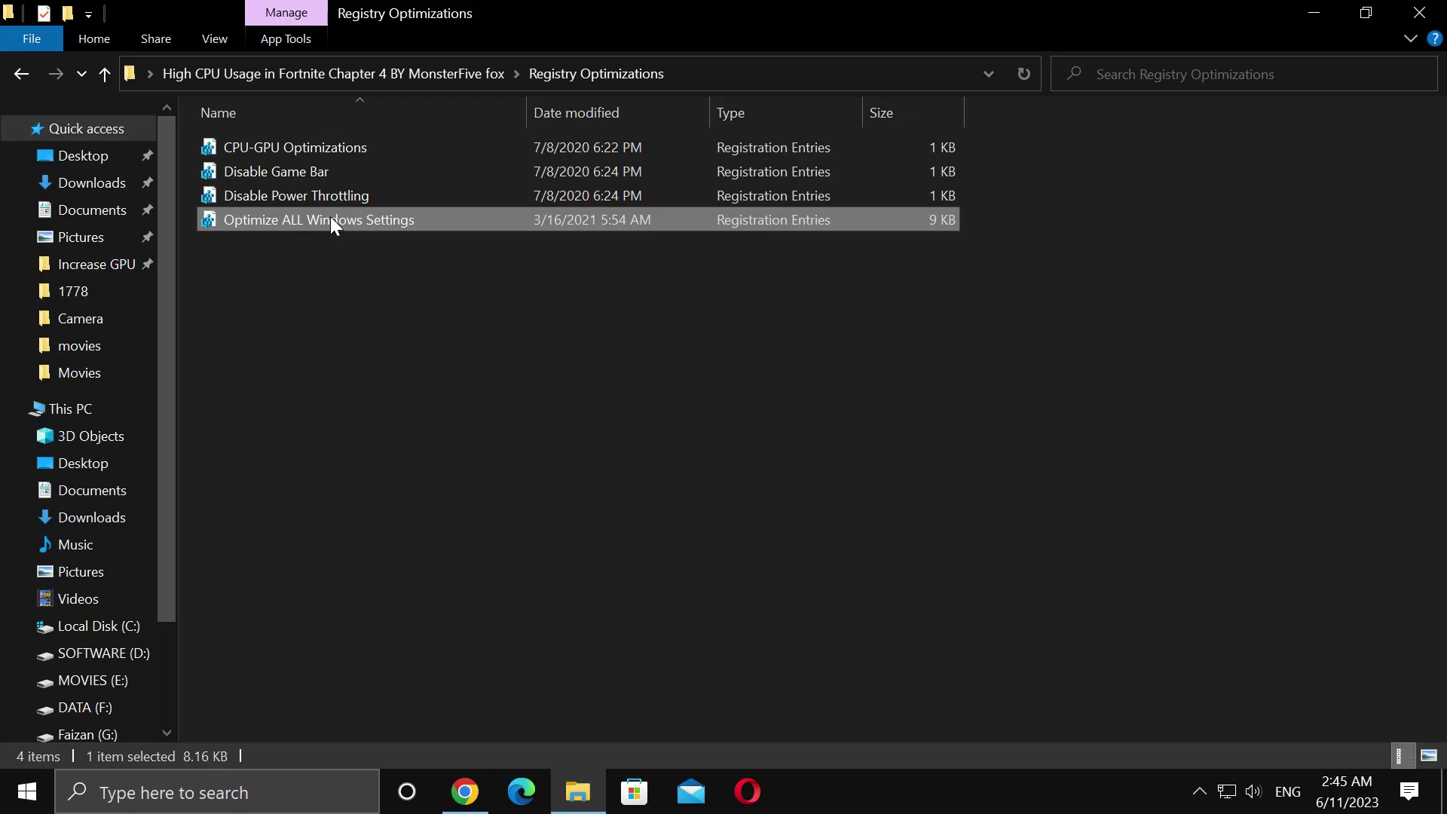
left_click(633, 536)
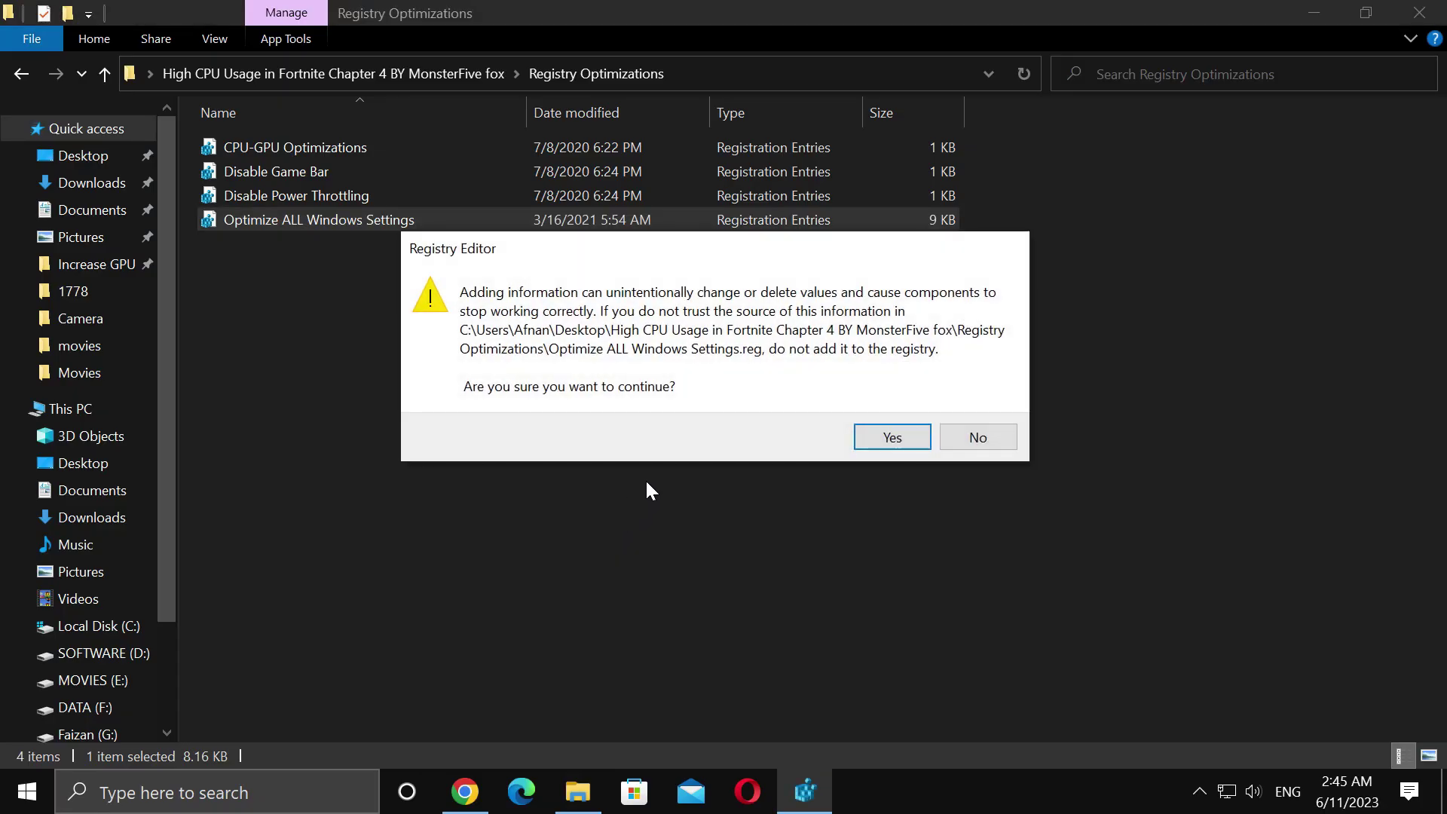
left_click(866, 439)
left_click(977, 404)
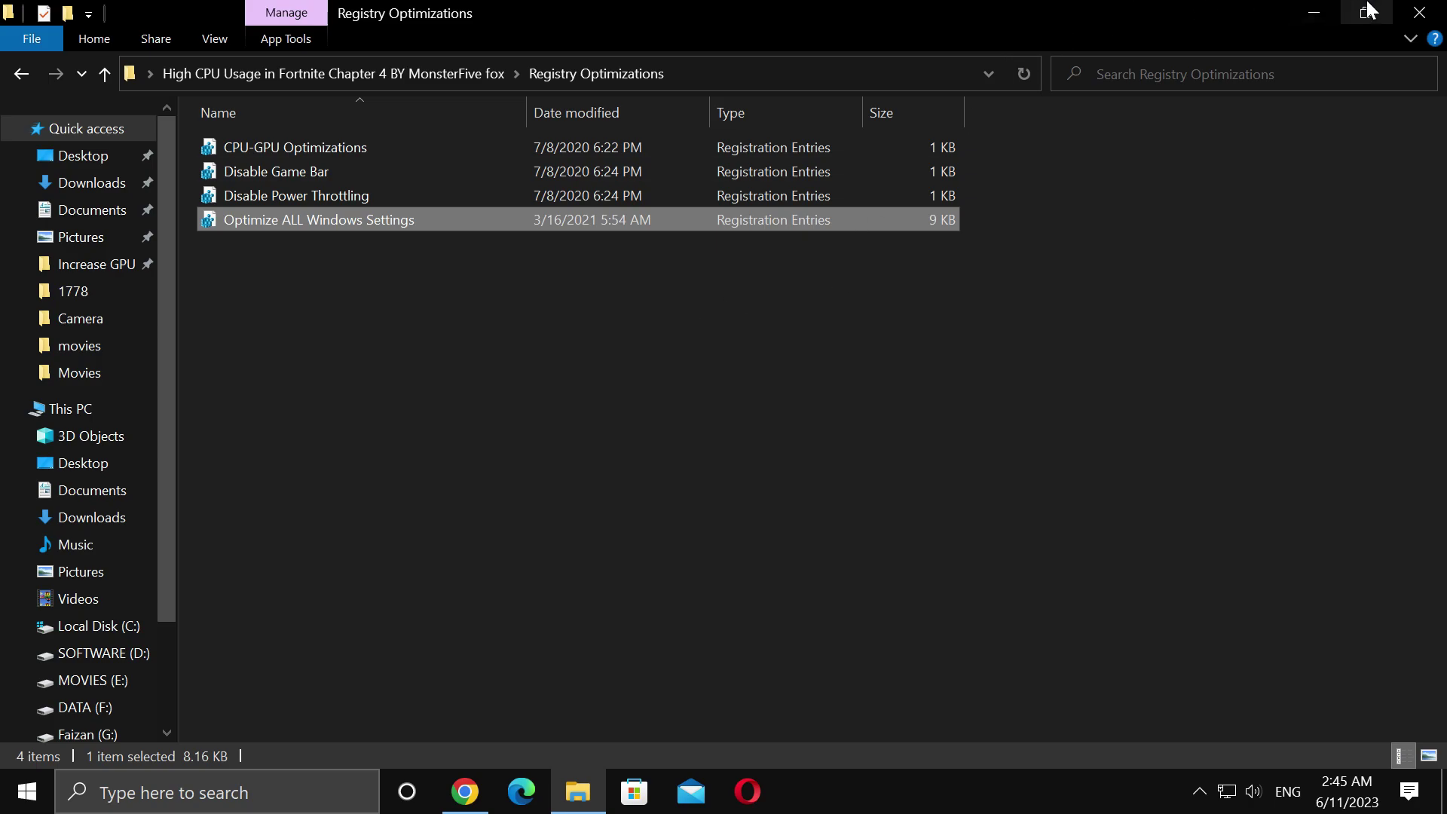
left_click(1420, 9)
left_click(1131, 221)
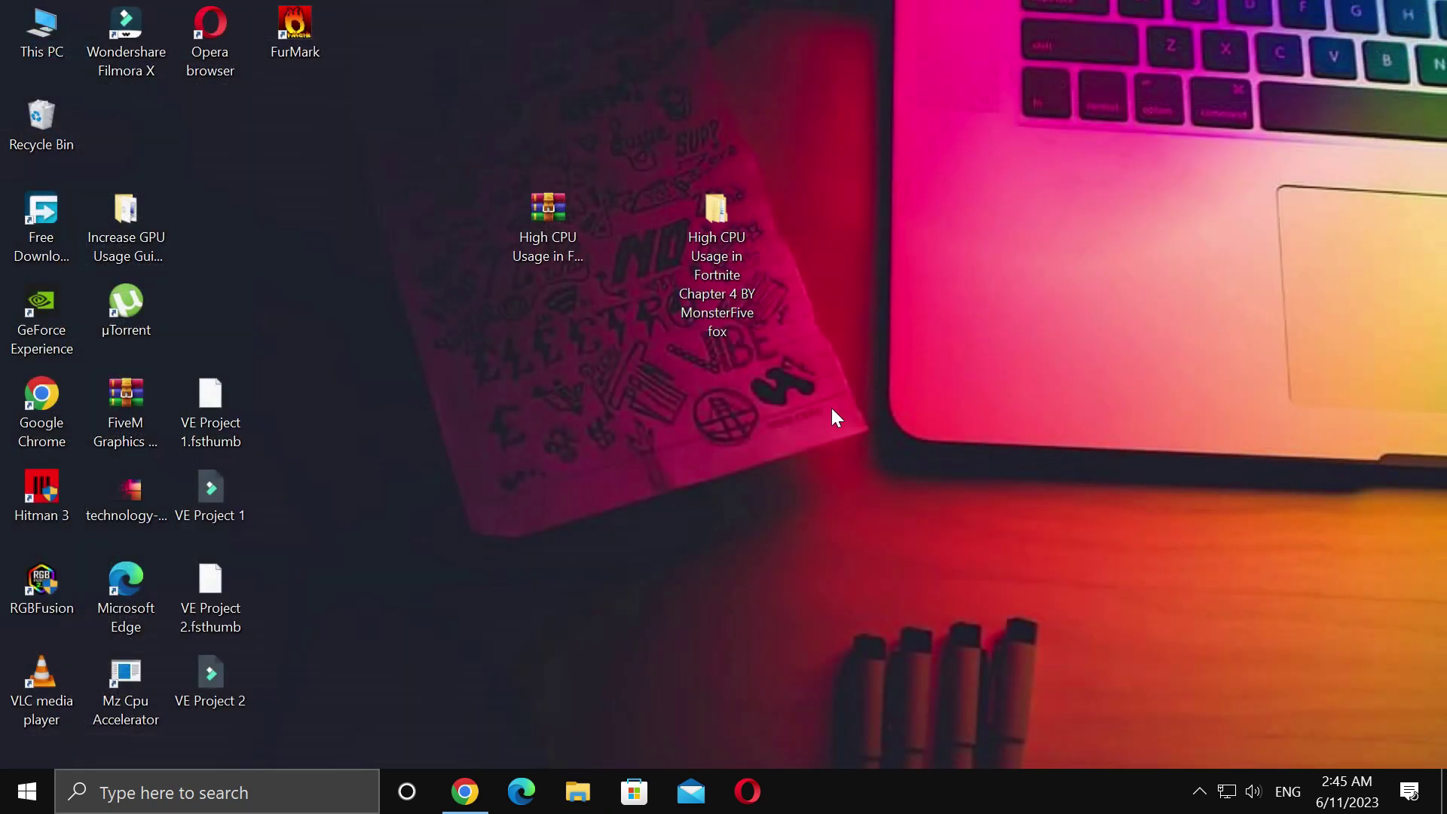